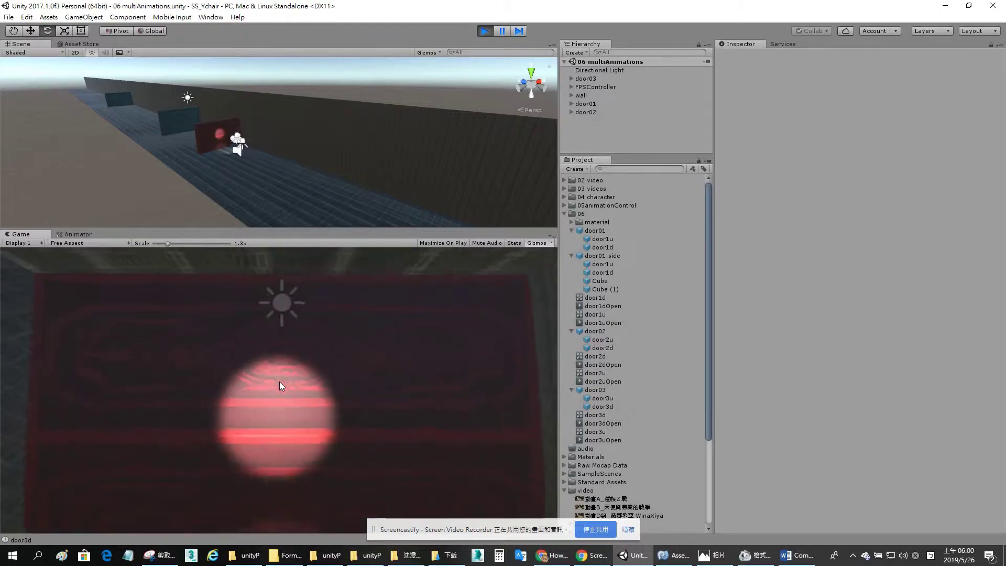
# Walk the first-person character through the three corridor doors to test their opening animations, and stop play mode.
pyautogui.press('w')
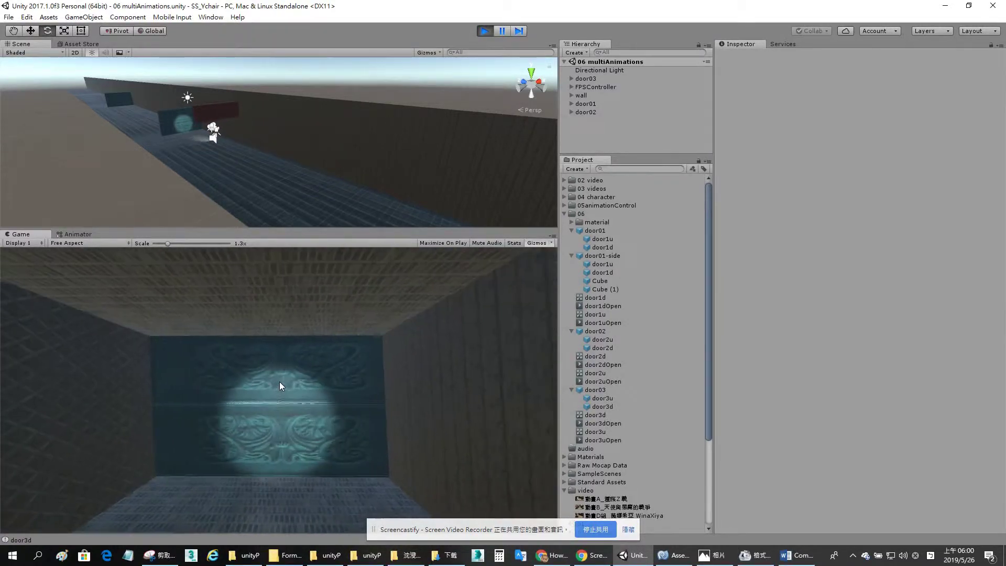
pyautogui.press('w')
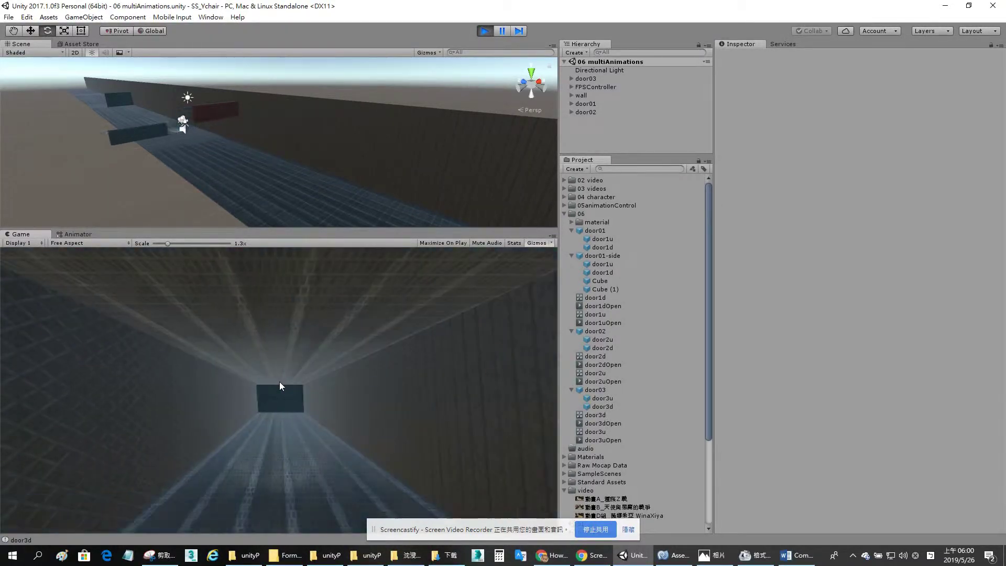
pyautogui.press('w')
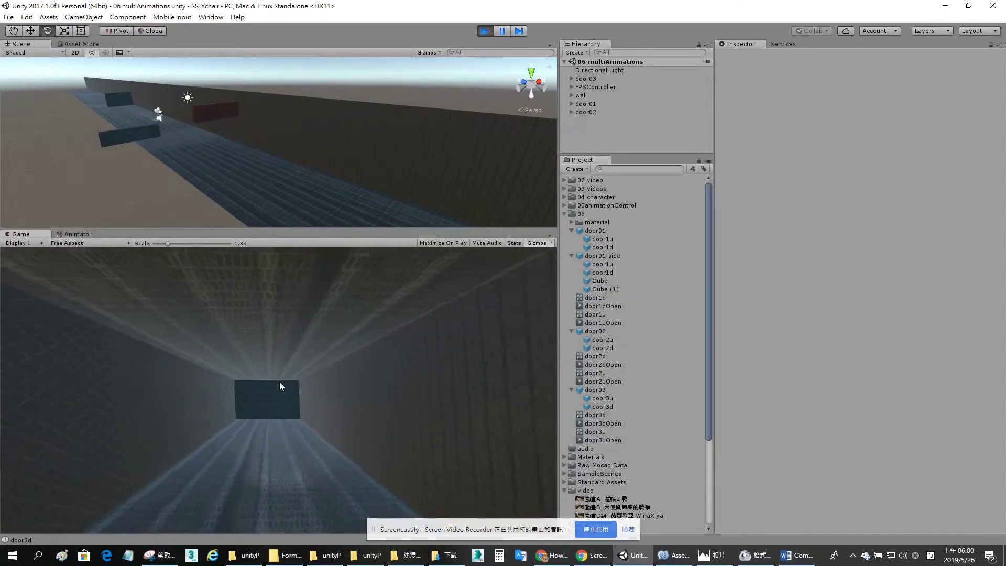
pyautogui.press('w')
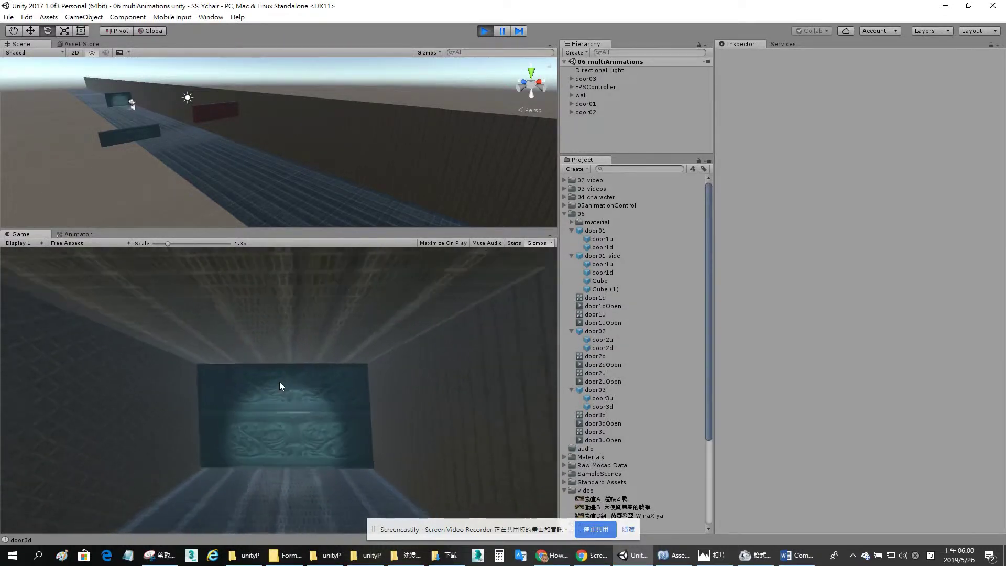
pyautogui.press('w')
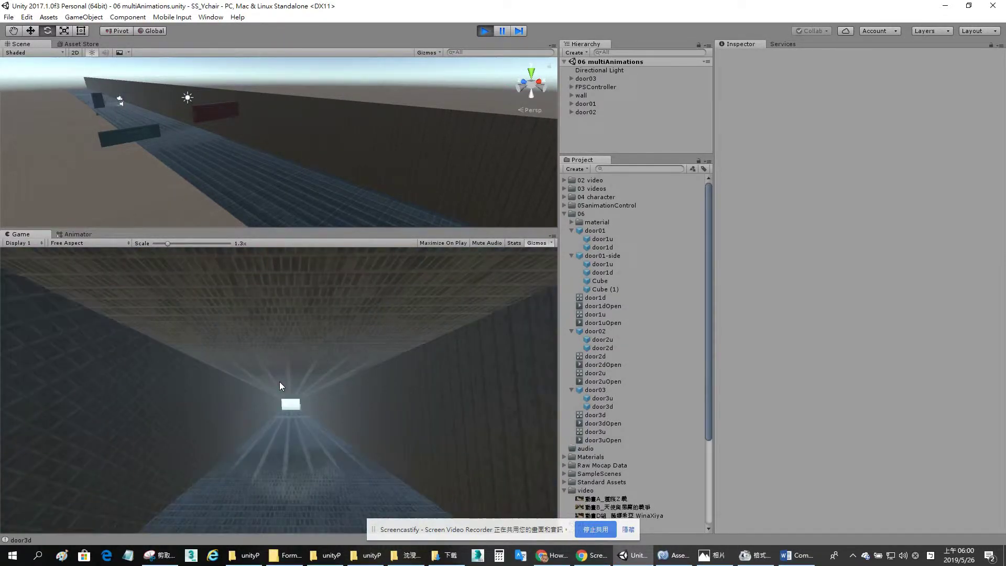
pyautogui.press('w')
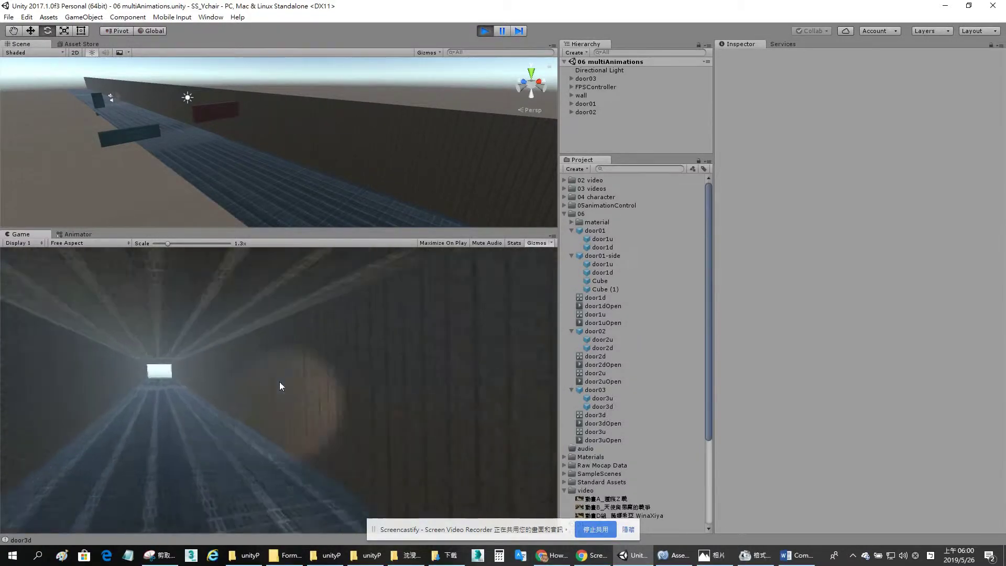
pyautogui.press('w')
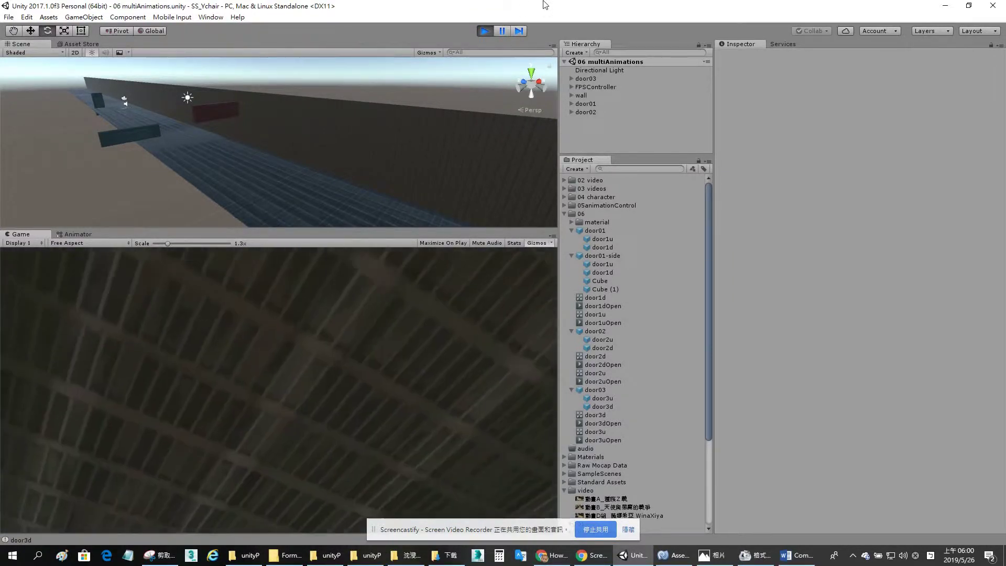
pyautogui.click(485, 31)
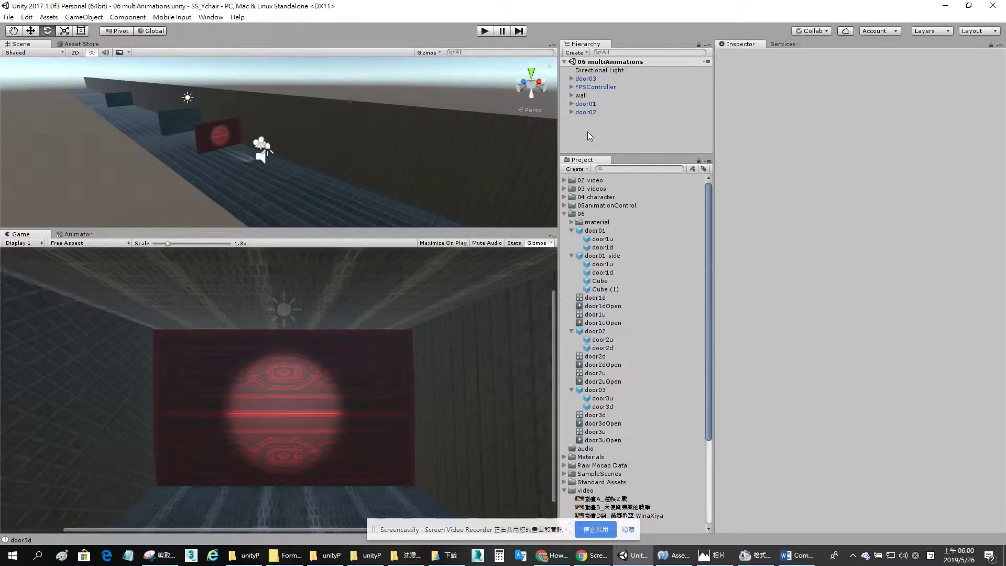
# Select the red door01 object and expand door01 and door02 in the scene to show their upper and lower panels.
pyautogui.click(206, 134)
pyautogui.click(574, 103)
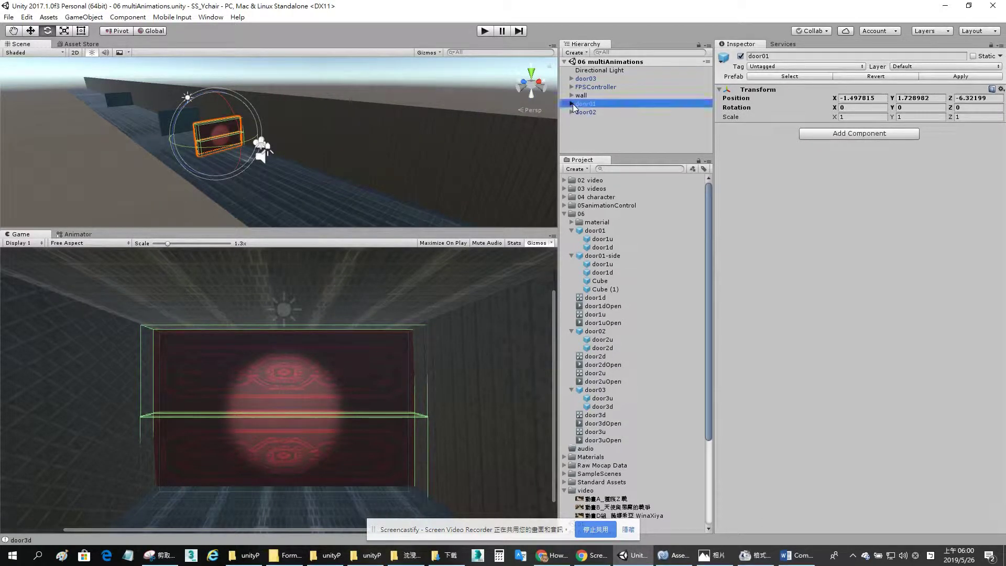
pyautogui.click(572, 103)
pyautogui.click(594, 113)
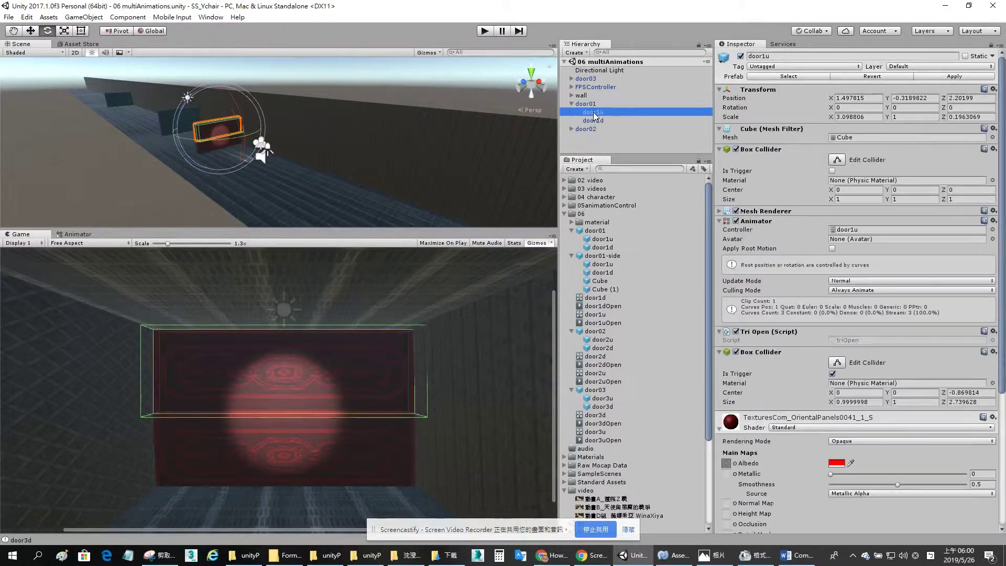
pyautogui.click(572, 129)
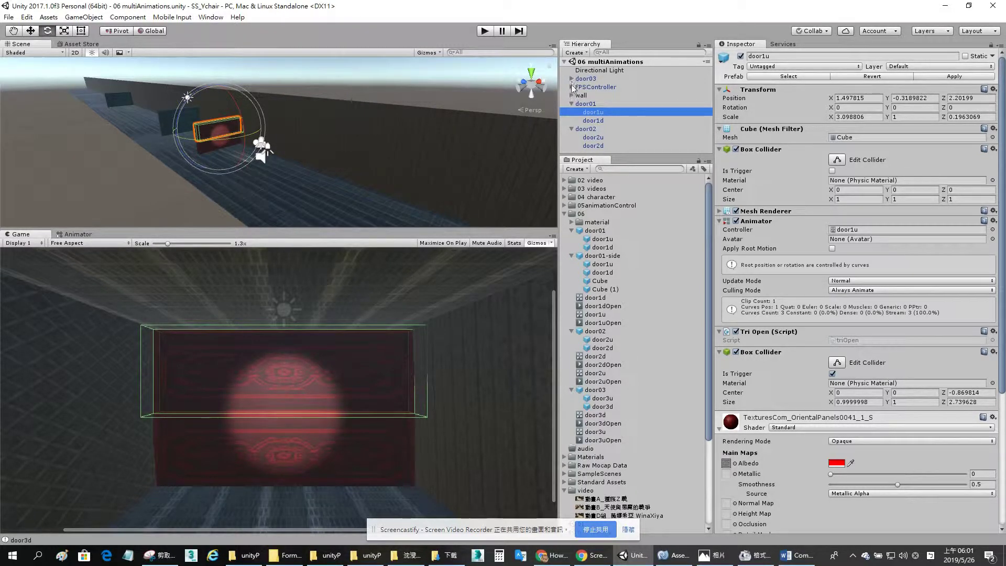
# Compare the components of door01's two panels, door1u and door1d.
pyautogui.click(598, 121)
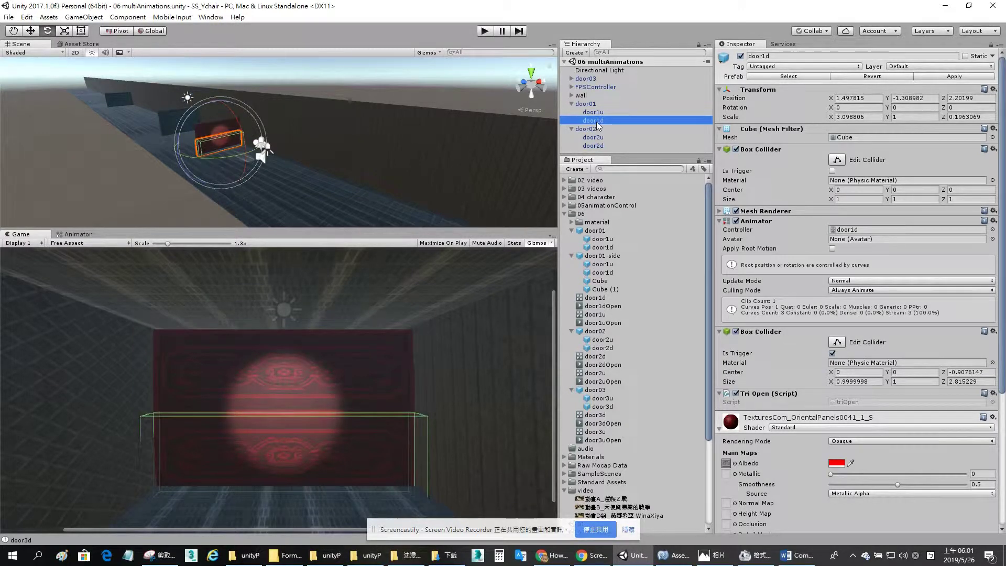
pyautogui.click(596, 112)
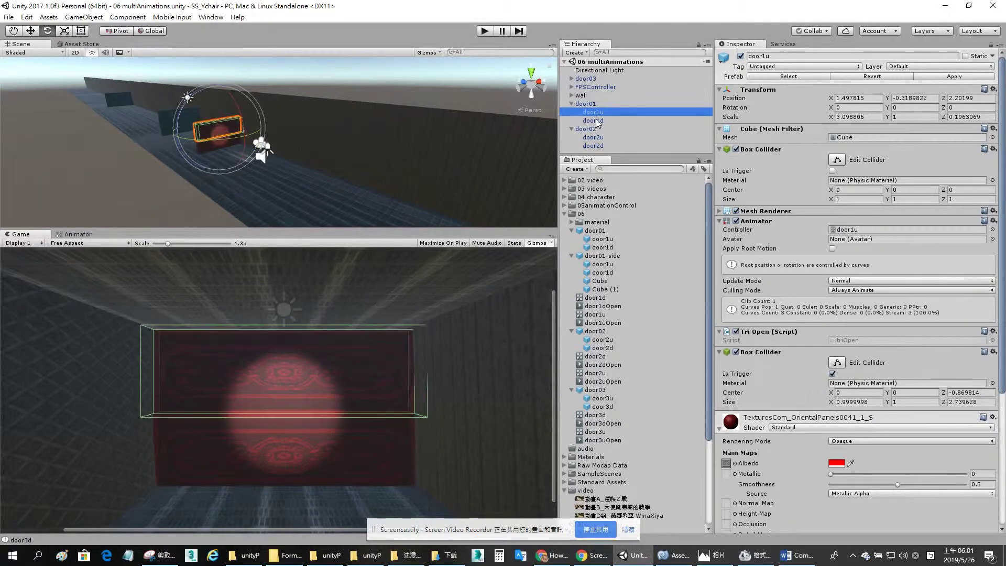
pyautogui.click(597, 121)
pyautogui.click(594, 112)
pyautogui.click(596, 121)
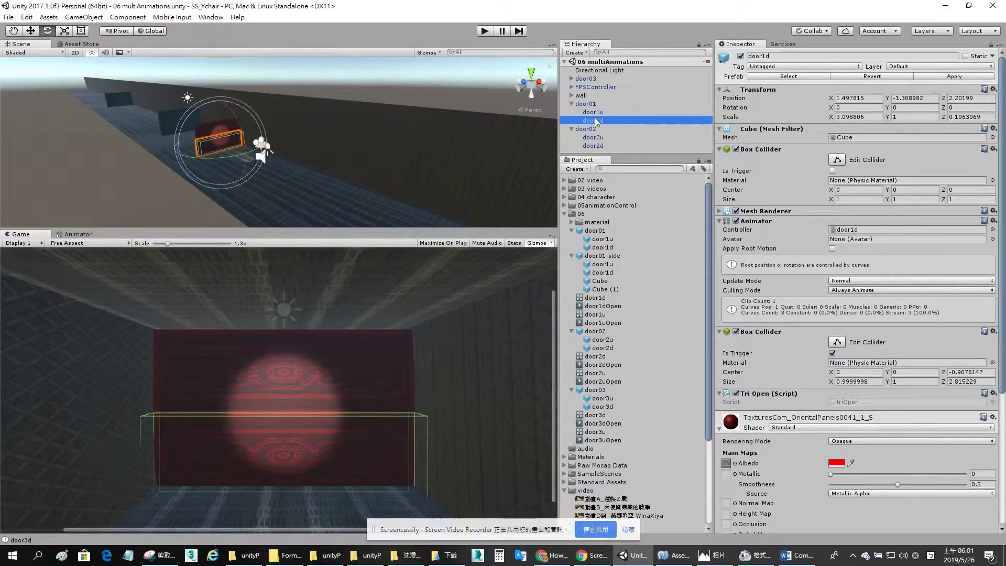
pyautogui.click(597, 113)
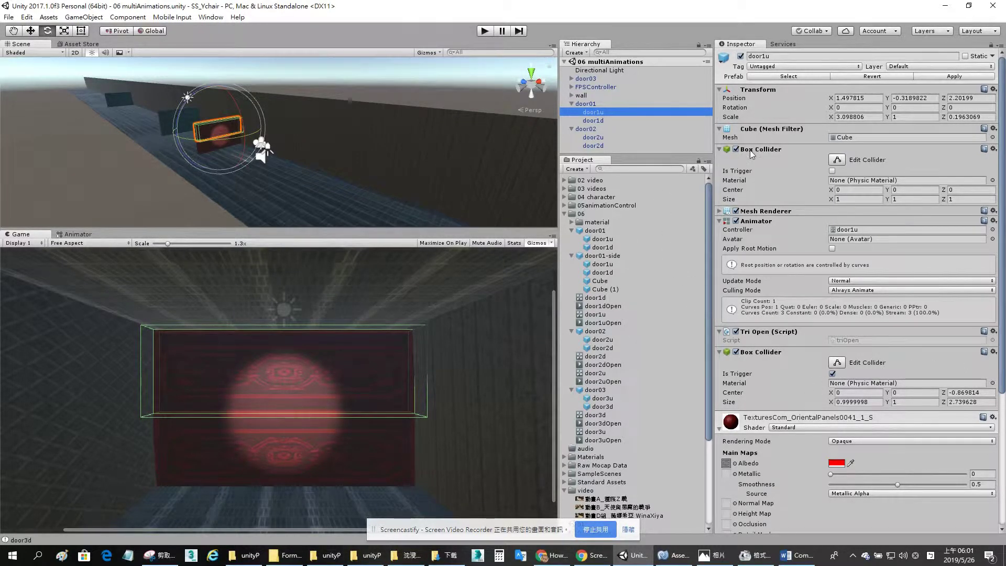
# Collapse door1u's Animator, both Box Collider components and its material settings for a compact component overview.
pyautogui.click(720, 221)
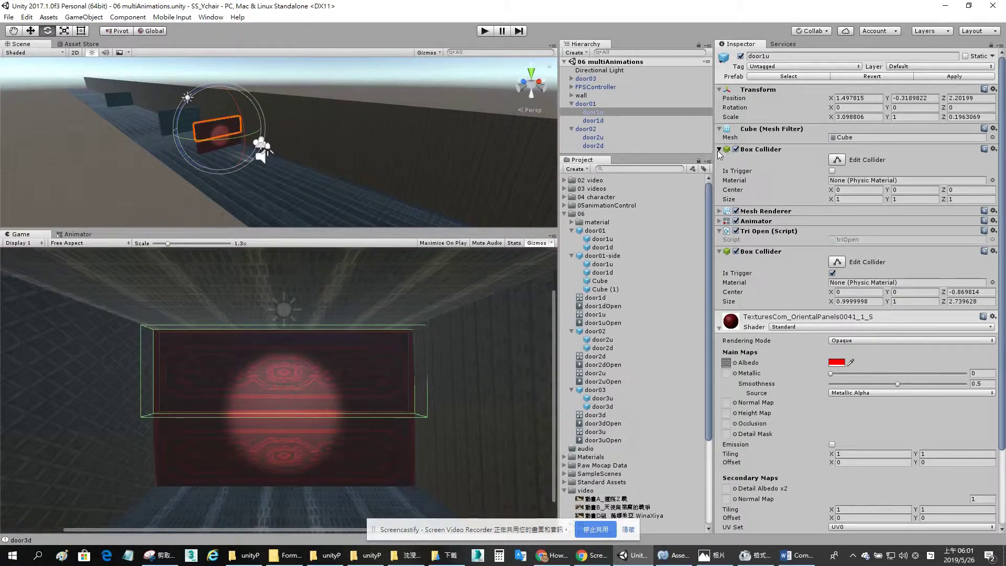
pyautogui.click(719, 149)
pyautogui.click(719, 200)
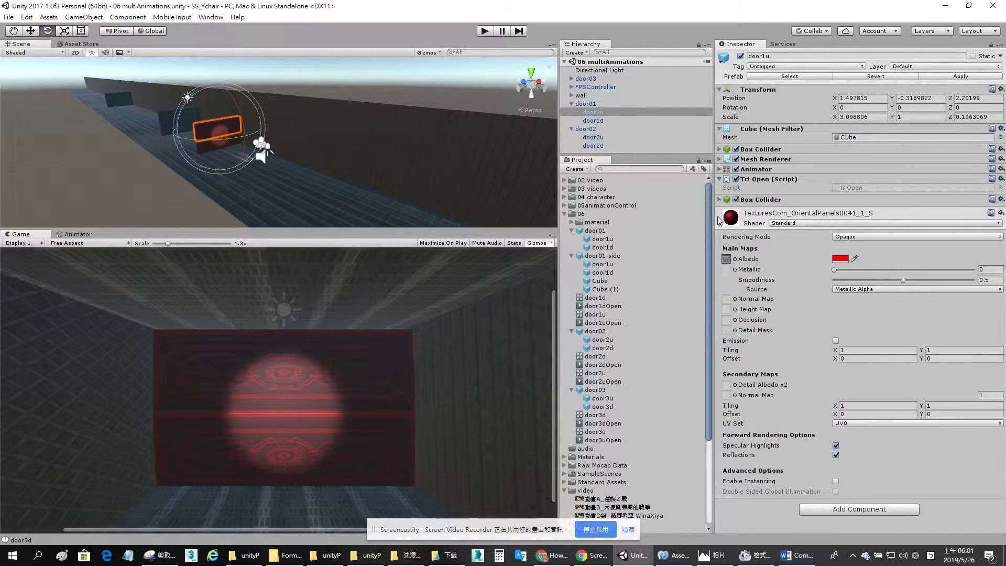
pyautogui.click(719, 224)
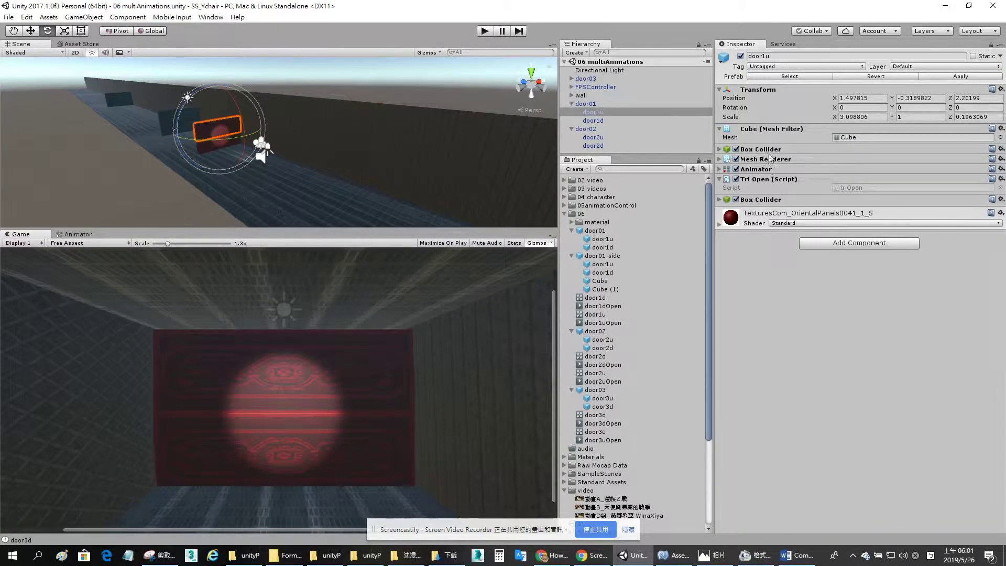
# Inspect door1u's two Box Colliders and briefly show the trigger collider's editable bounding volume.
pyautogui.click(719, 149)
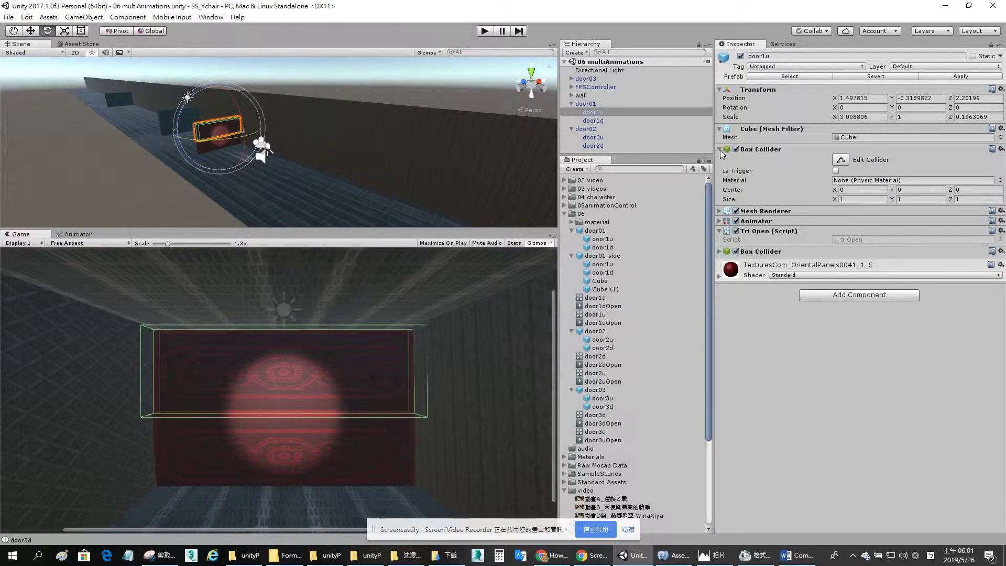
pyautogui.click(721, 150)
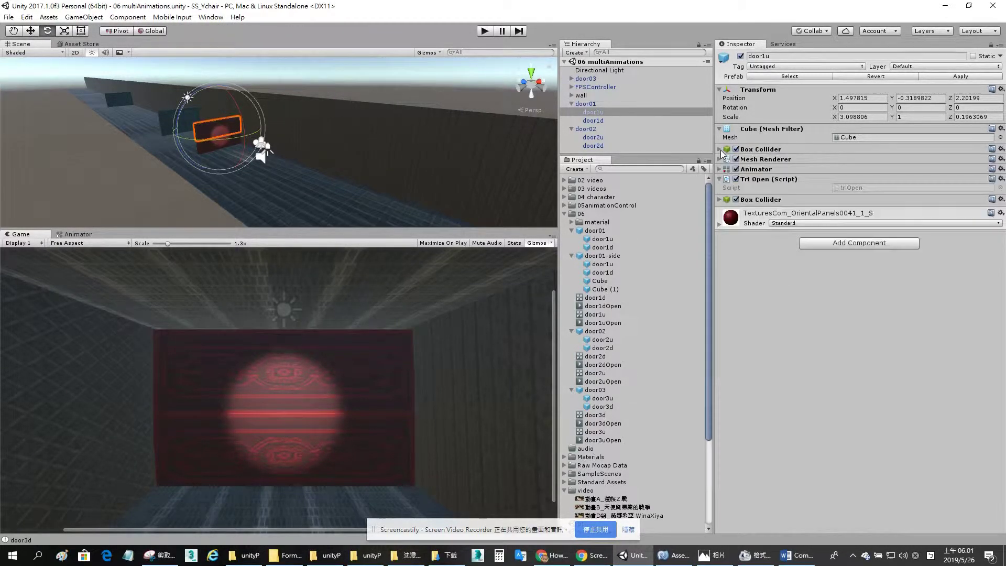
pyautogui.click(721, 200)
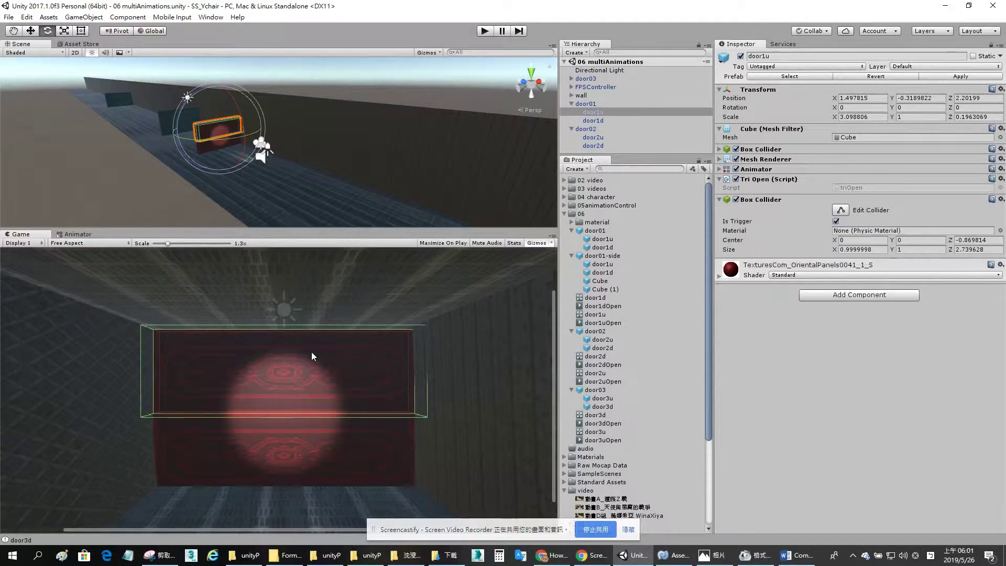
pyautogui.click(845, 214)
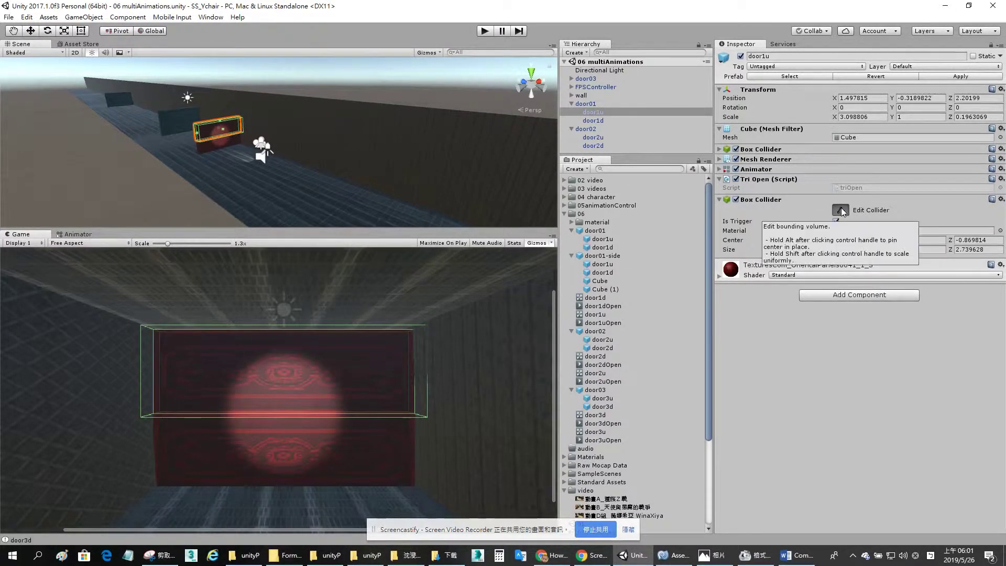
pyautogui.click(841, 209)
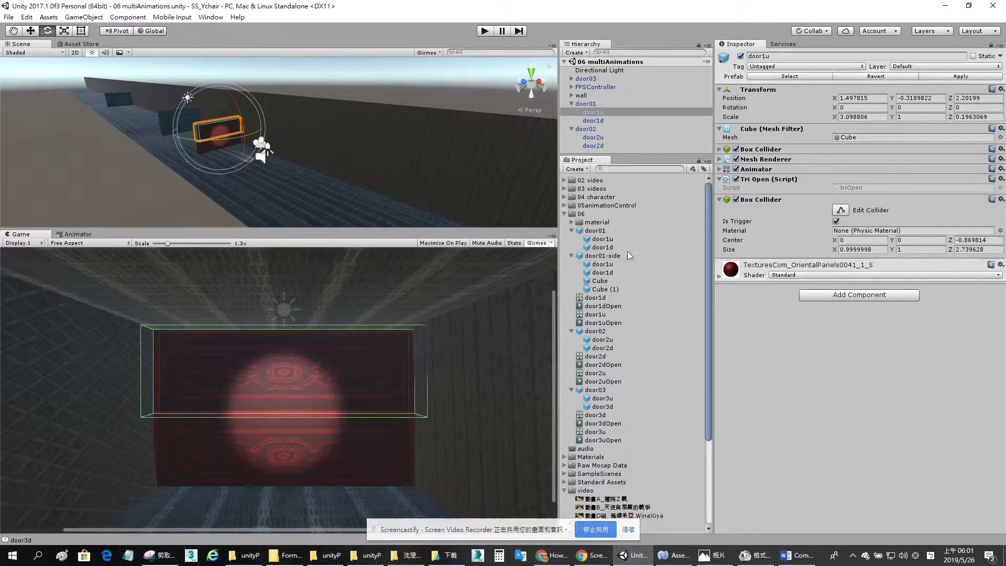
# Show door1u's Animator settings and state graph, and reposition the New State and door1u states slightly lower and further right.
pyautogui.click(724, 169)
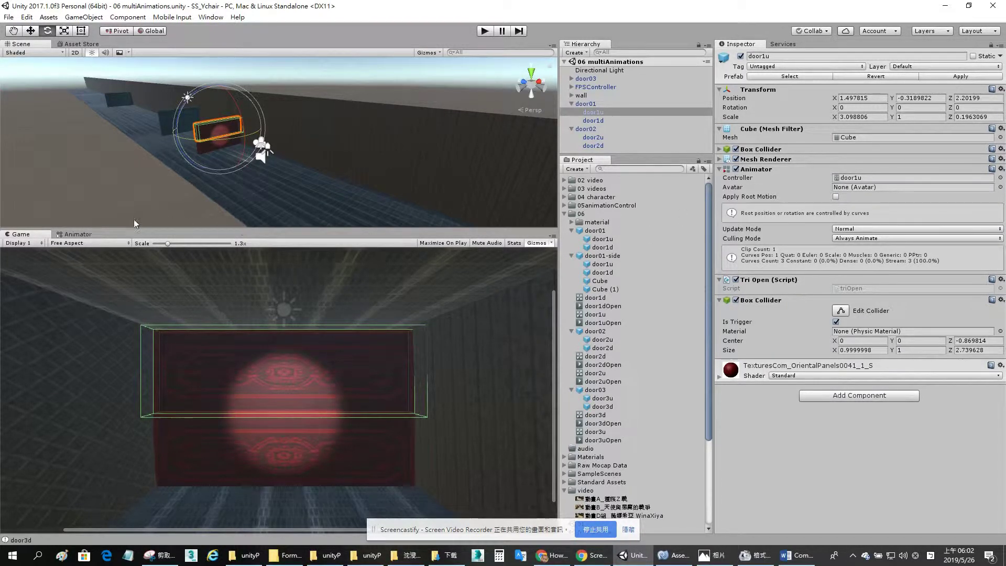
pyautogui.click(89, 233)
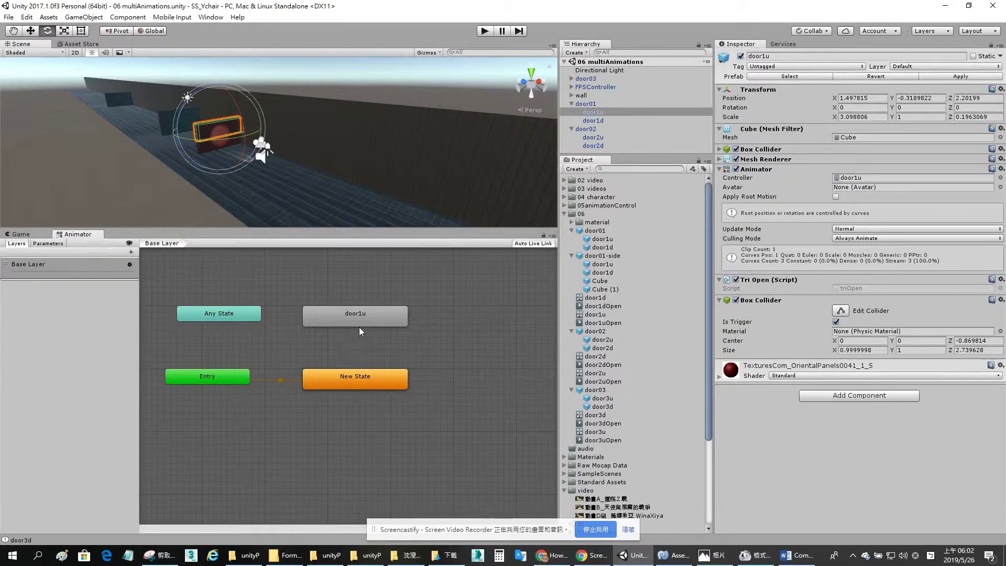
pyautogui.moveTo(365, 387); pyautogui.dragTo(377, 418)
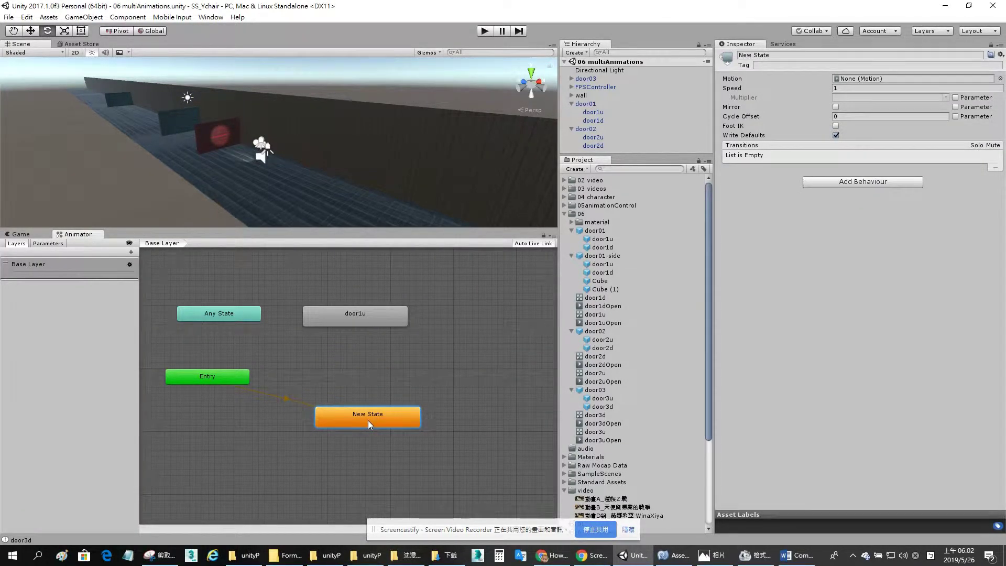
pyautogui.moveTo(353, 315); pyautogui.dragTo(368, 345)
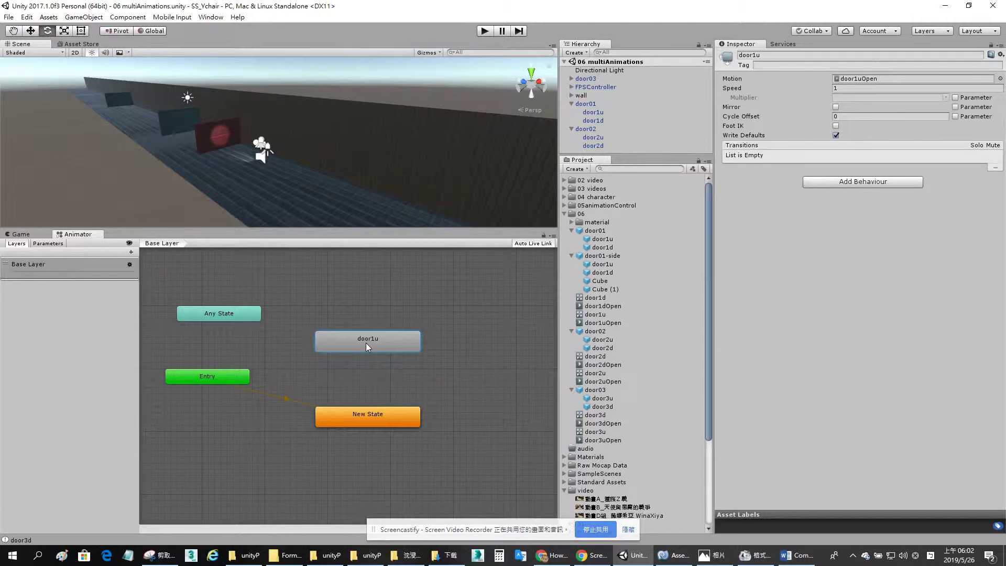
# Review door1u's components and the motions assigned to its New State and door1u animator states.
pyautogui.click(604, 112)
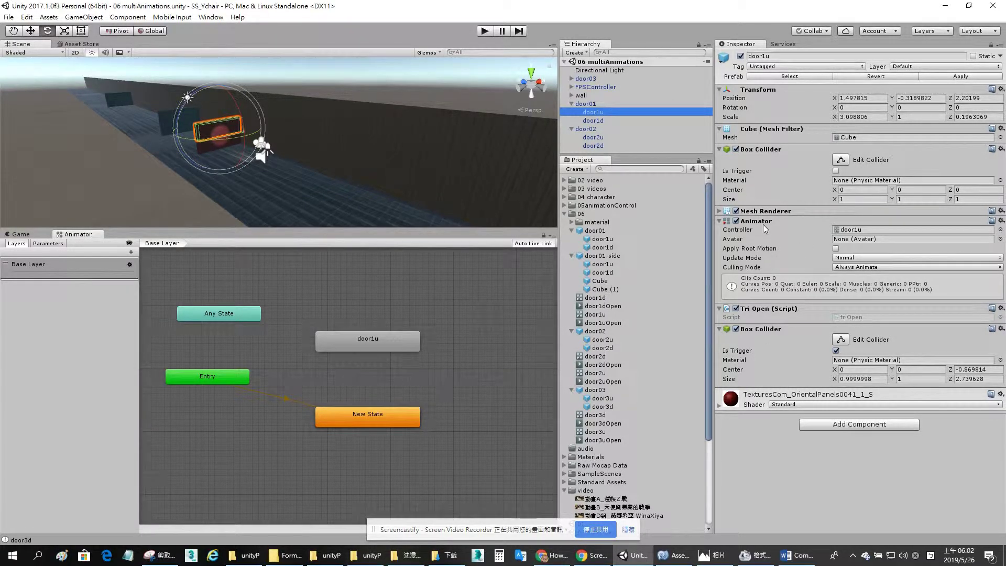
pyautogui.click(384, 414)
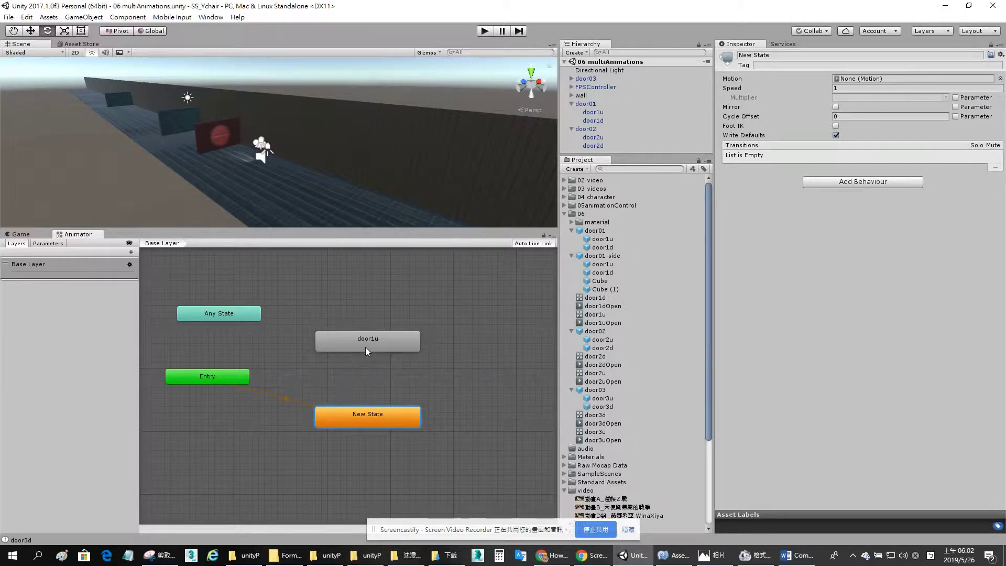
pyautogui.moveTo(365, 348); pyautogui.dragTo(364, 352)
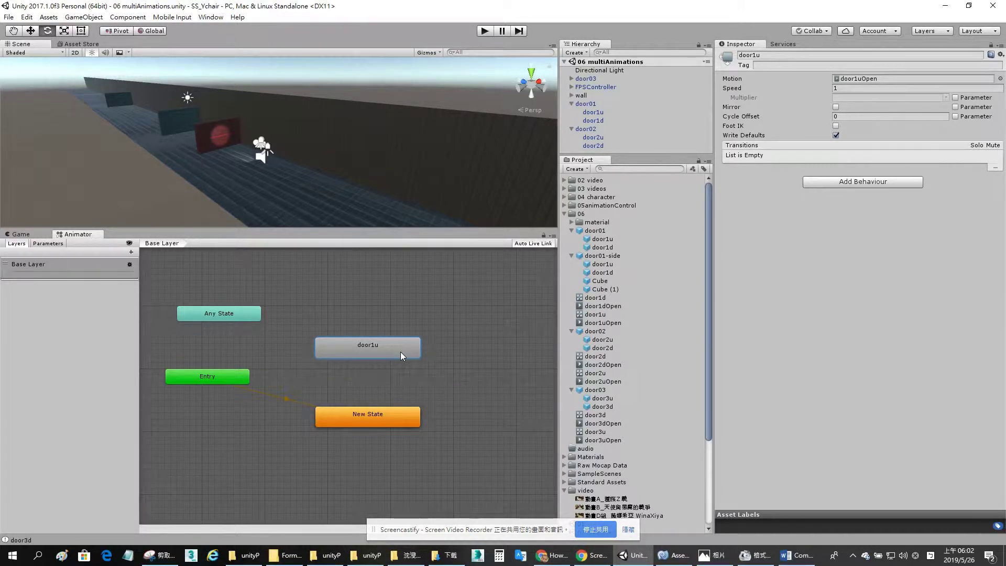
pyautogui.click(596, 112)
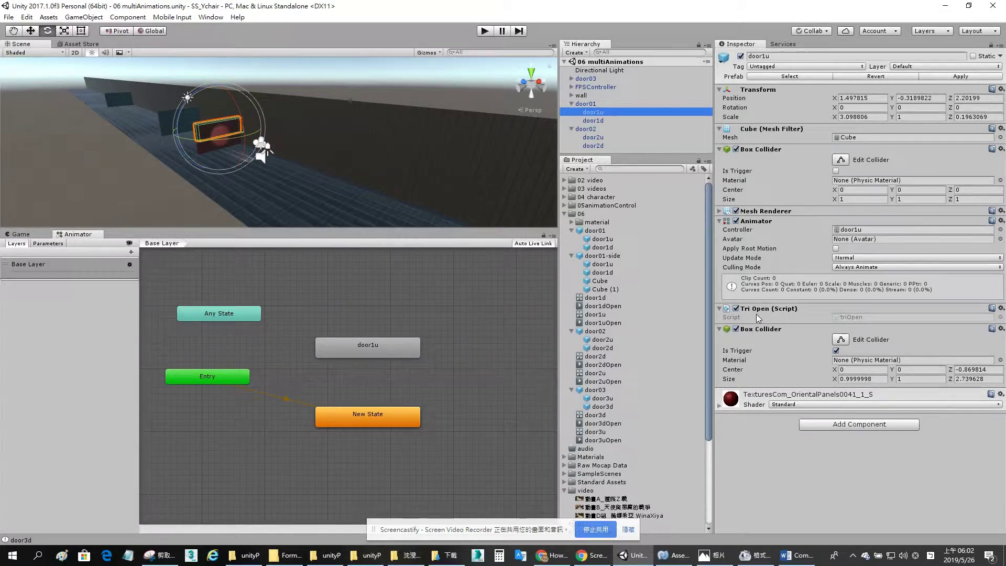
# Open door1u's triOpen script in MonoDevelop beside the state graph and highlight the "private Animator anim;" declaration.
pyautogui.click(842, 320)
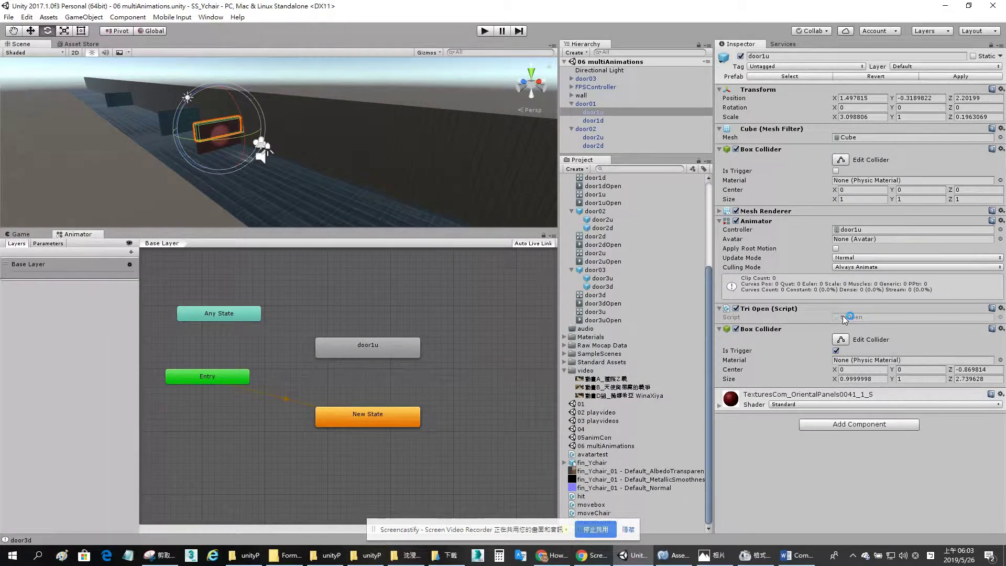
pyautogui.click(676, 559)
pyautogui.moveTo(634, 293); pyautogui.dragTo(526, 179)
pyautogui.click(636, 309)
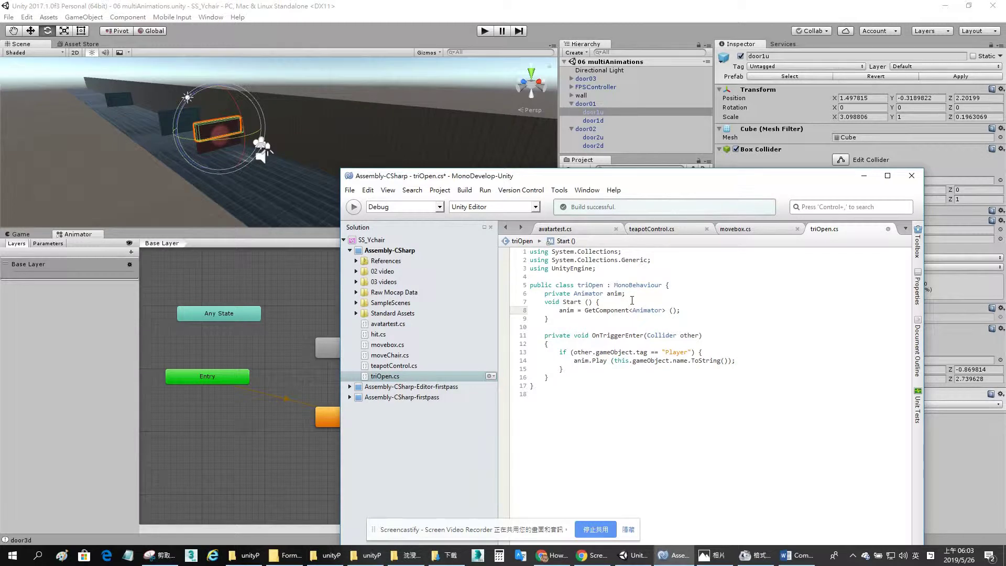
pyautogui.moveTo(479, 179); pyautogui.dragTo(576, 306)
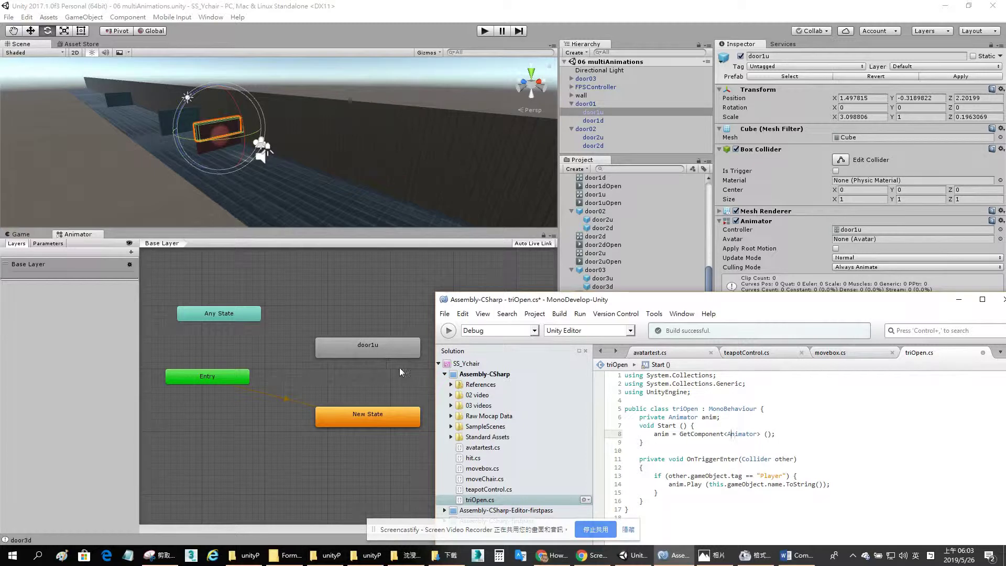
pyautogui.moveTo(640, 418); pyautogui.dragTo(724, 417)
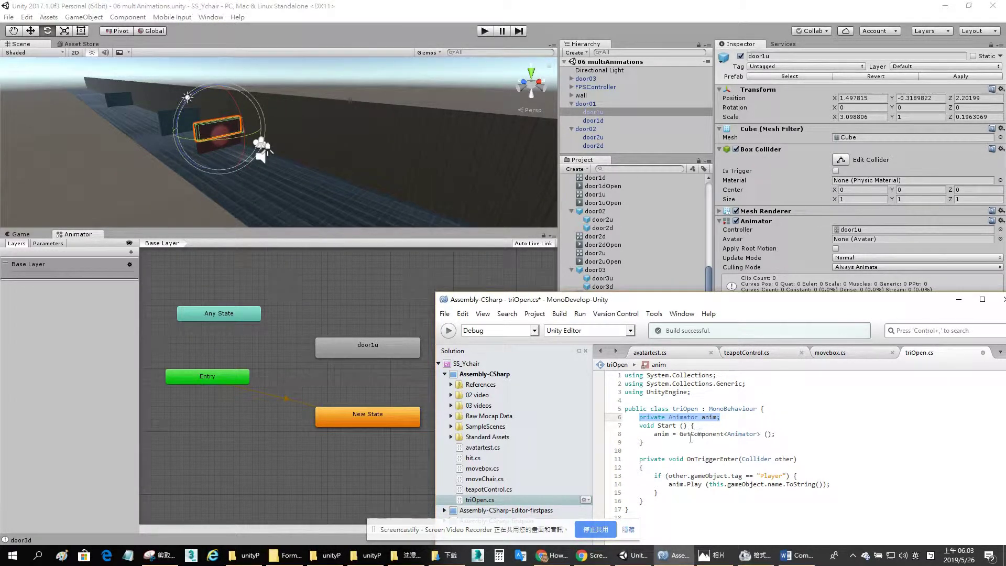
# Highlight triOpen's GetComponent<Animator> assignment, OnTriggerEnter method, "Player" tag check and anim.Play line, and leave the script window.
pyautogui.moveTo(645, 426); pyautogui.dragTo(779, 434)
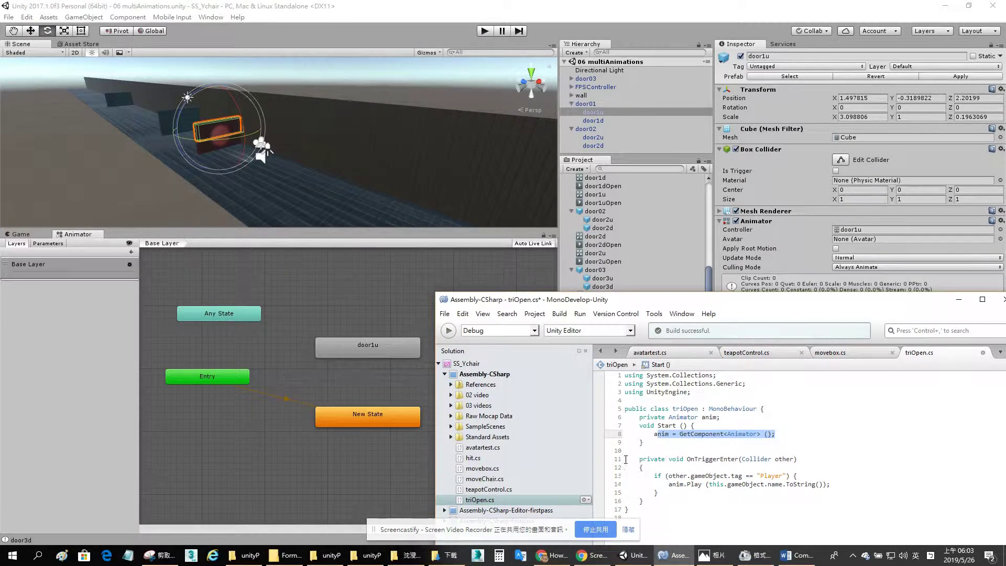
pyautogui.moveTo(625, 459); pyautogui.dragTo(658, 501)
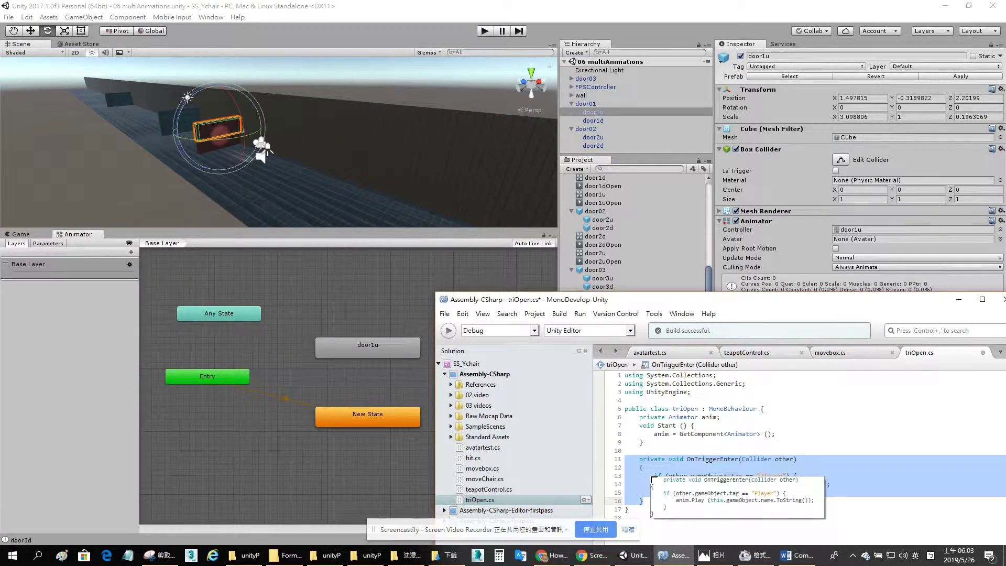
pyautogui.click(654, 468)
pyautogui.moveTo(653, 474); pyautogui.dragTo(814, 474)
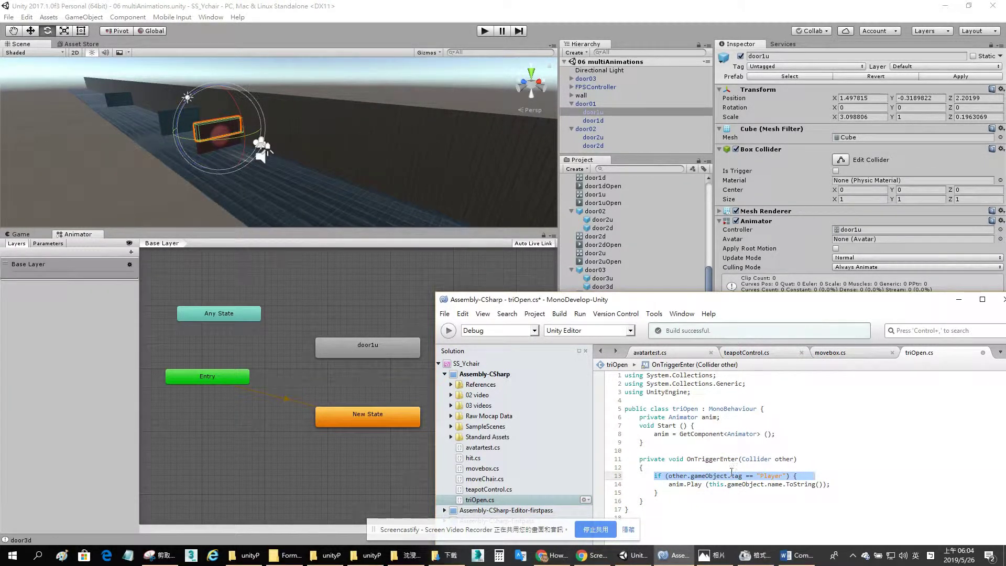
pyautogui.moveTo(670, 485); pyautogui.dragTo(843, 485)
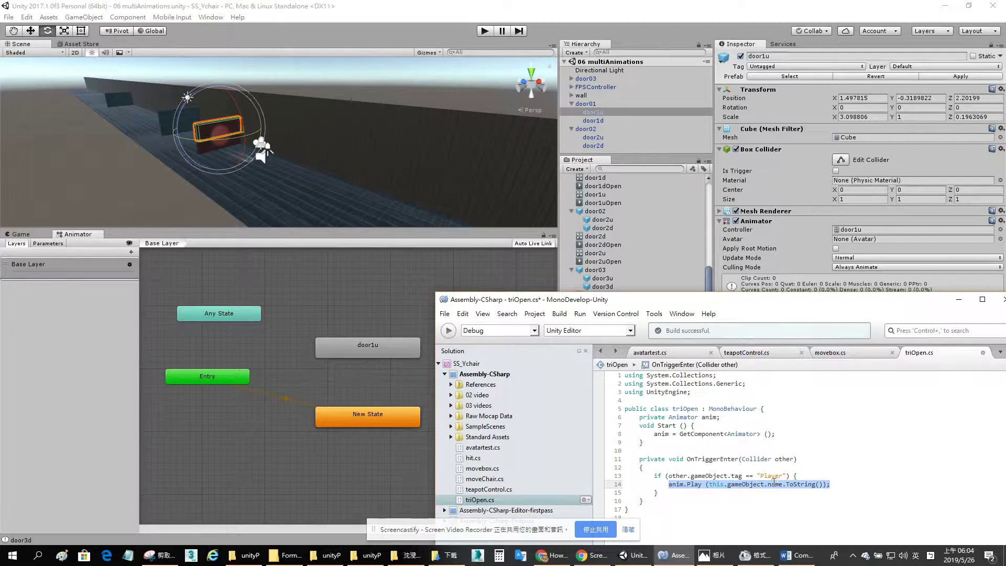
pyautogui.moveTo(766, 307); pyautogui.dragTo(694, 295)
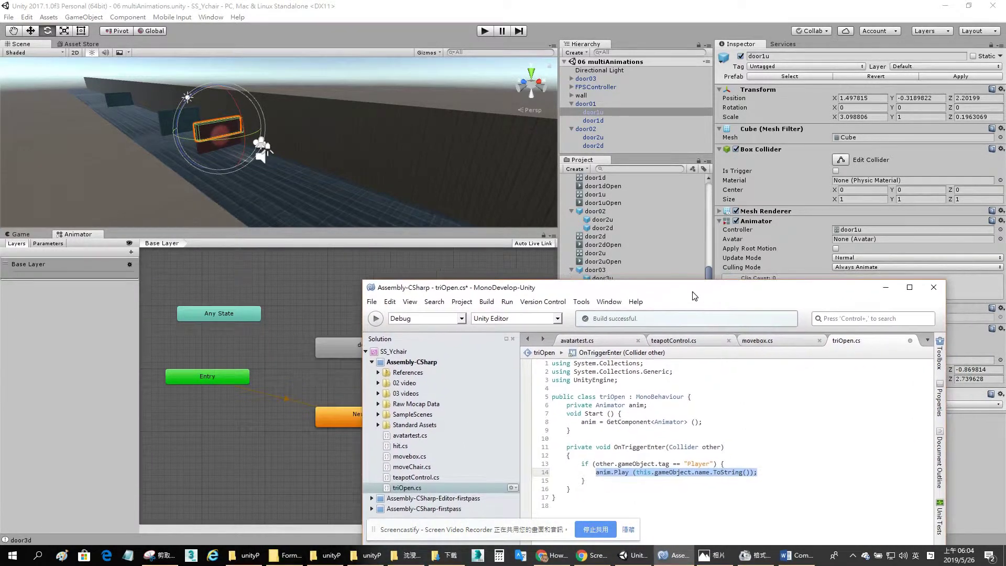
pyautogui.click(932, 287)
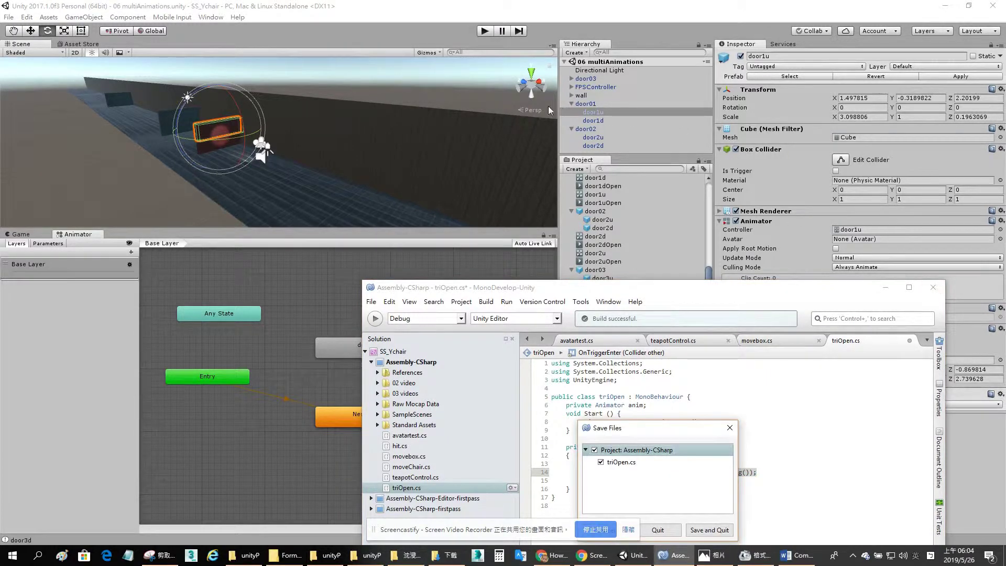
# Collapse door02 and door01 in the hierarchy, and create an empty root-level object named door04.
pyautogui.click(571, 129)
pyautogui.click(571, 104)
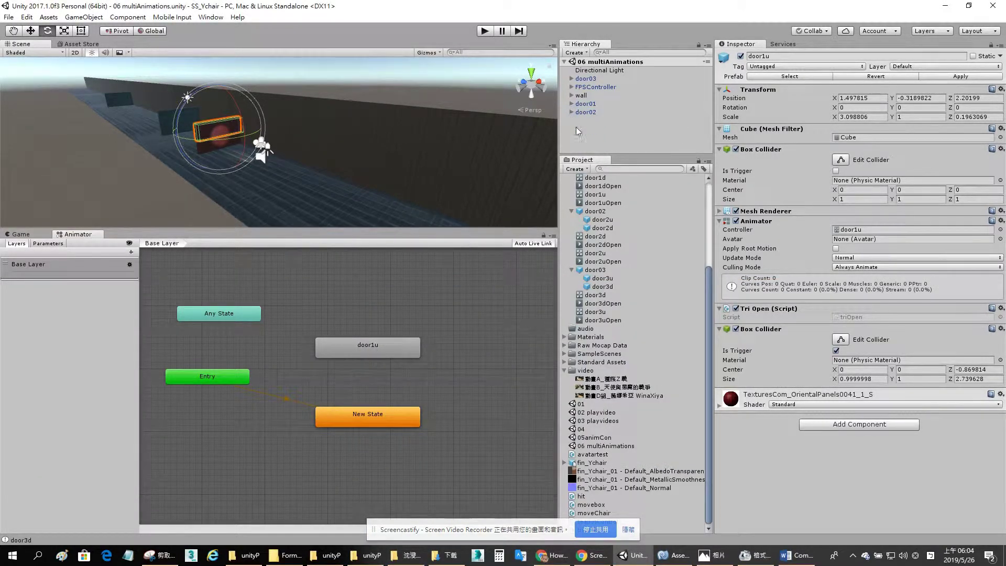
pyautogui.click(577, 127)
pyautogui.rightClick(576, 127)
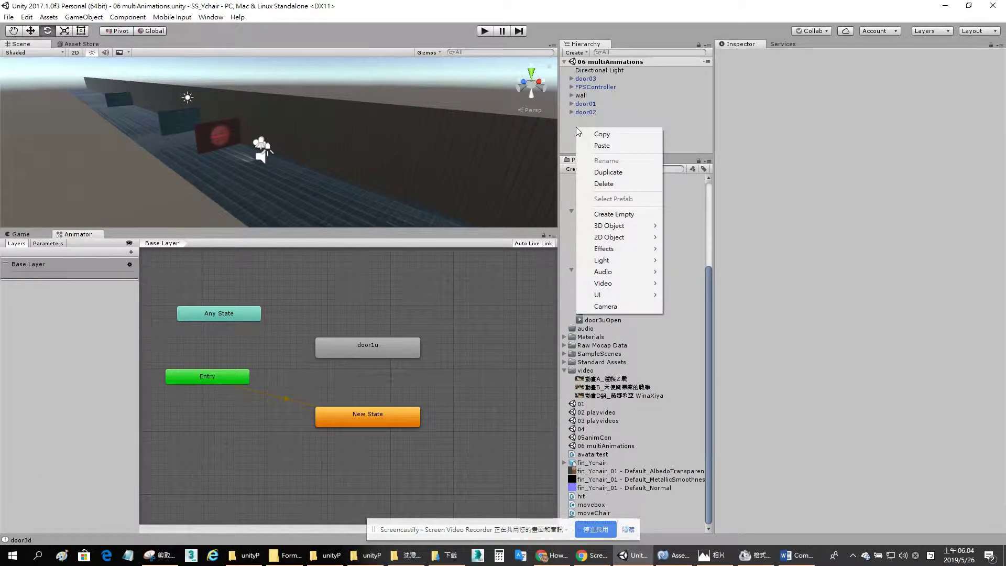
pyautogui.click(617, 214)
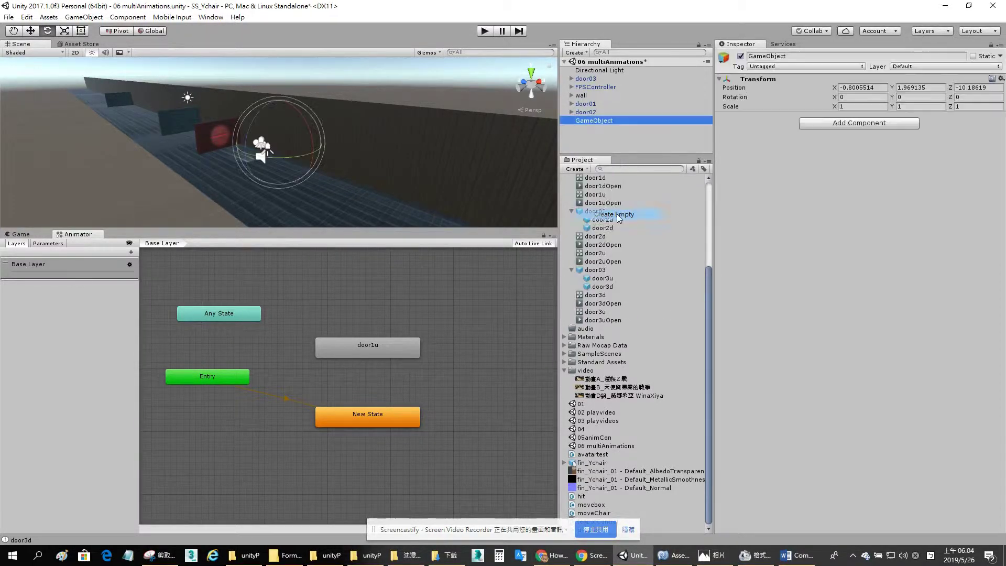
pyautogui.click(799, 57)
pyautogui.write('ddor')
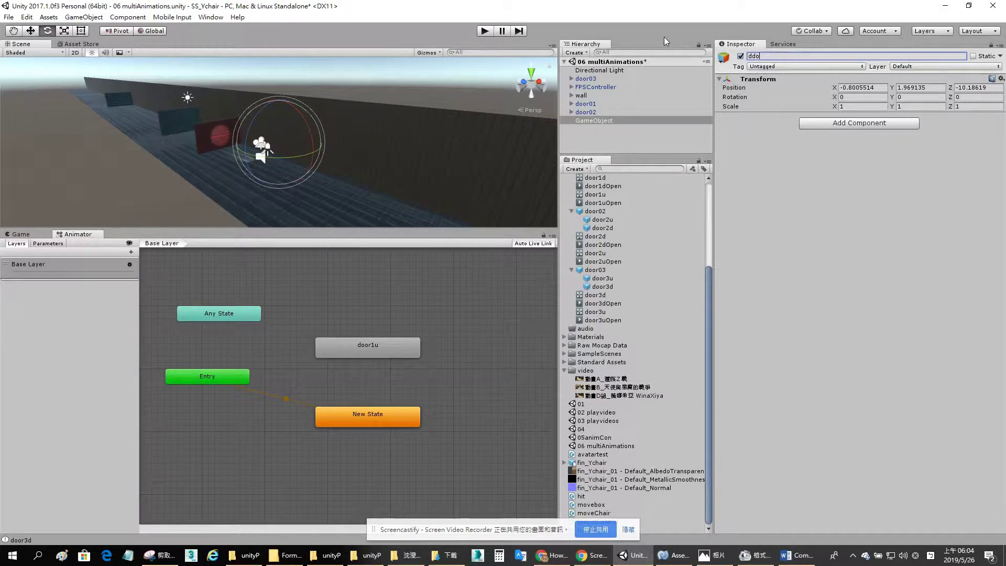
pyautogui.press('BackSpace')
pyautogui.press('BackSpace')
pyautogui.press('BackSpace')
pyautogui.write('oor04')
# Duplicate door02's door2u and door2d panels together and make both copies children of door04.
pyautogui.click(572, 112)
pyautogui.click(594, 121)
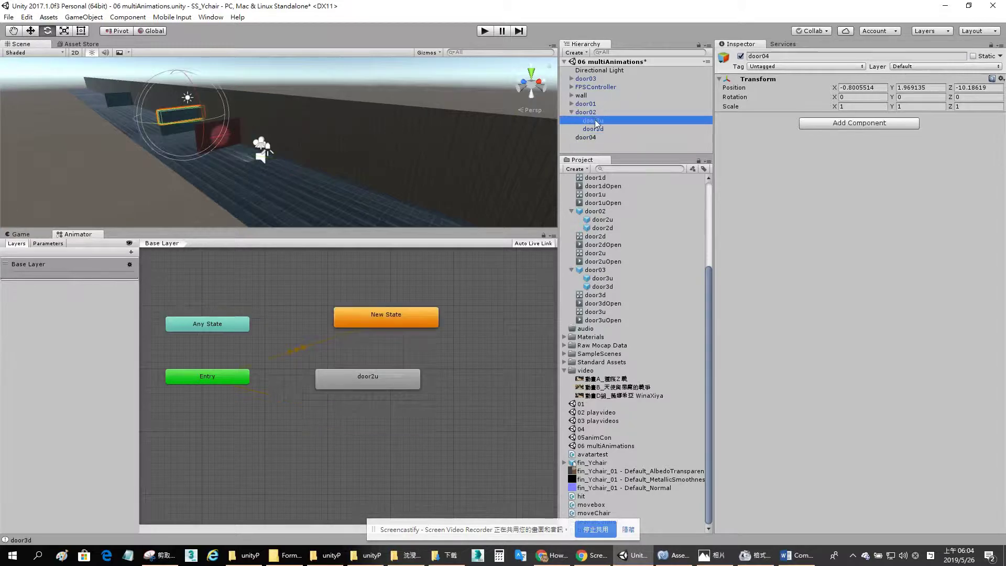
pyautogui.keyDown('shift'); pyautogui.click(595, 129); pyautogui.keyUp('shift')
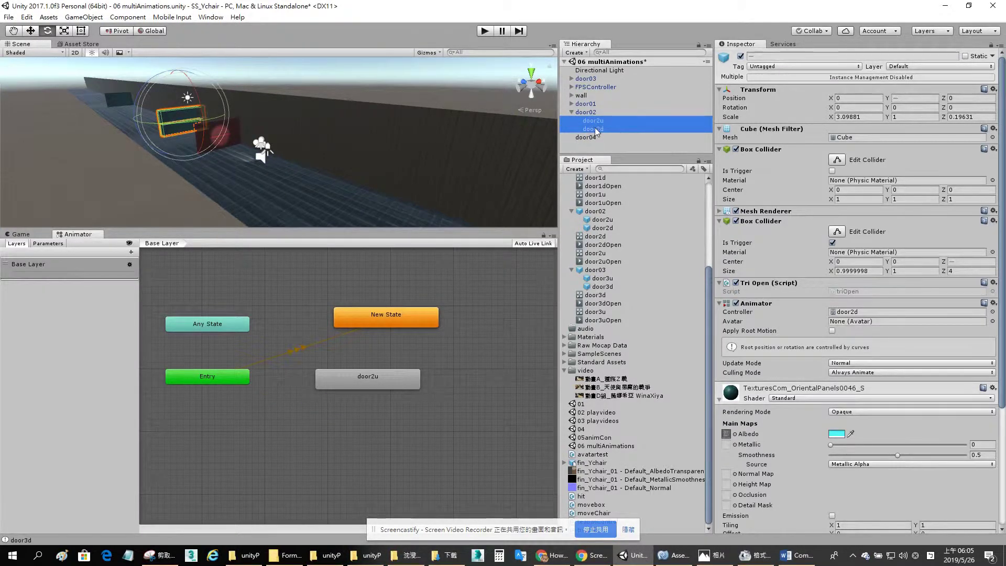
pyautogui.rightClick(595, 129)
pyautogui.click(618, 171)
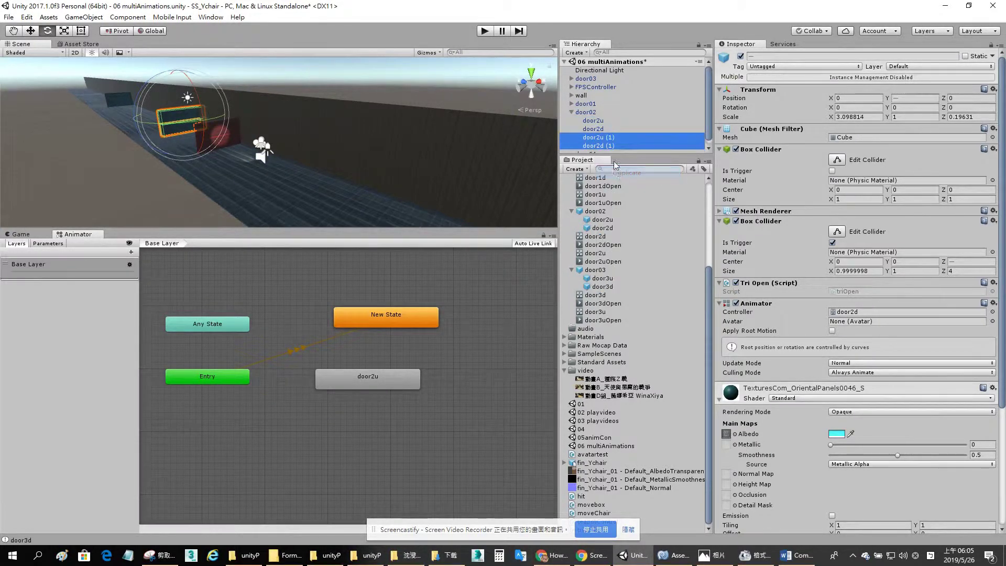
pyautogui.moveTo(622, 135); pyautogui.dragTo(595, 150)
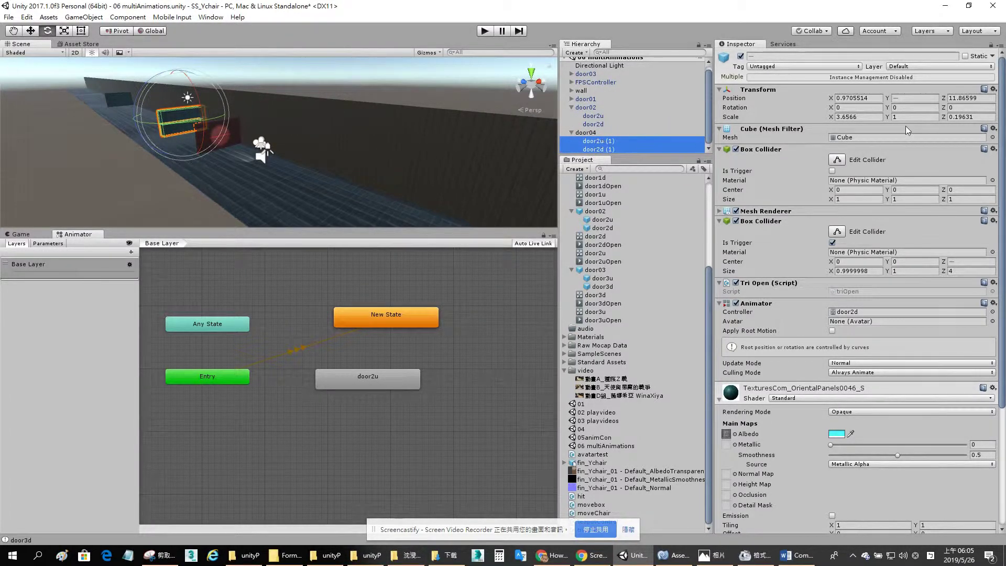
# Try resetting the whole Transform of each copied panel under door04, and undo the resets.
pyautogui.click(615, 142)
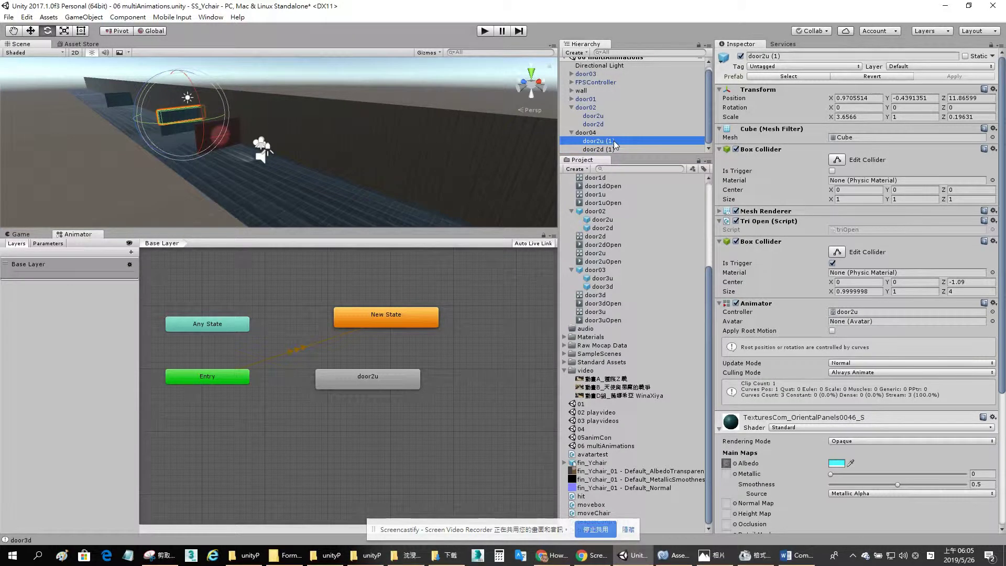
pyautogui.click(984, 90)
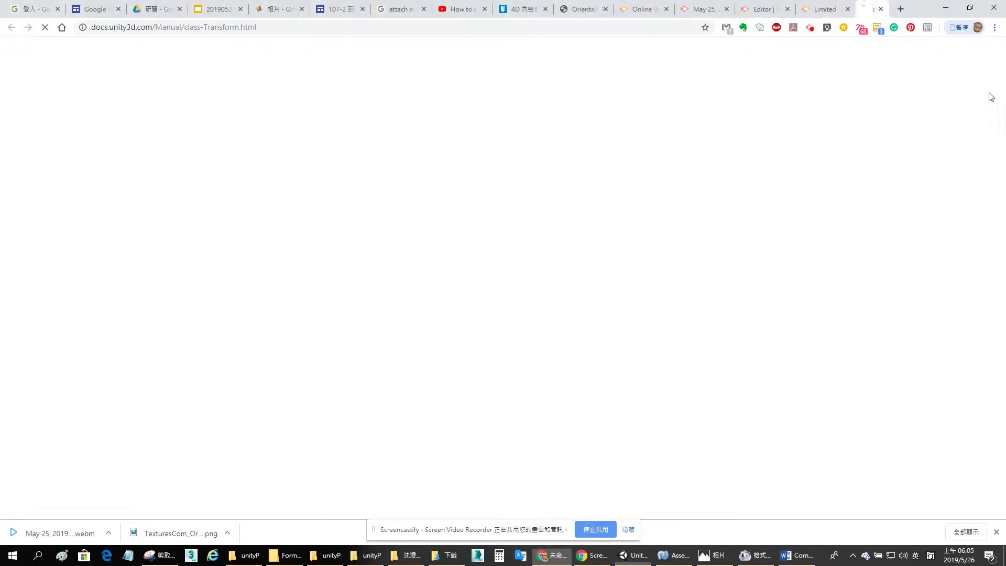
pyautogui.click(634, 554)
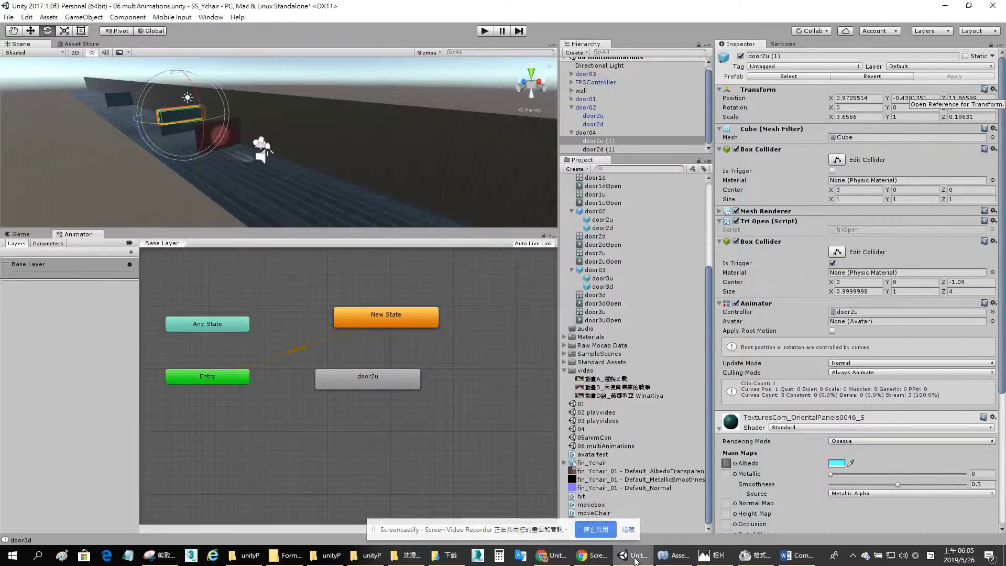
pyautogui.click(993, 90)
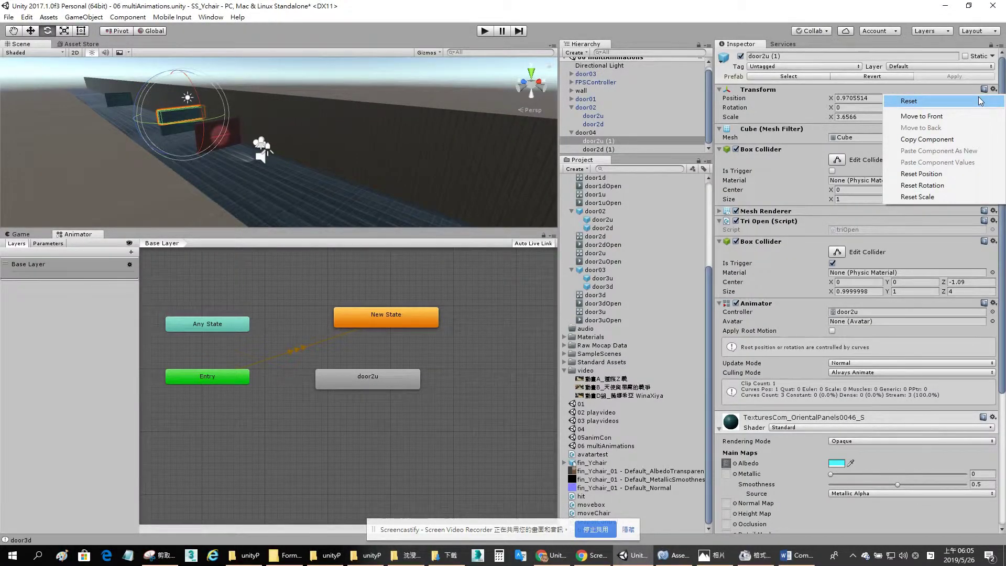
pyautogui.click(981, 101)
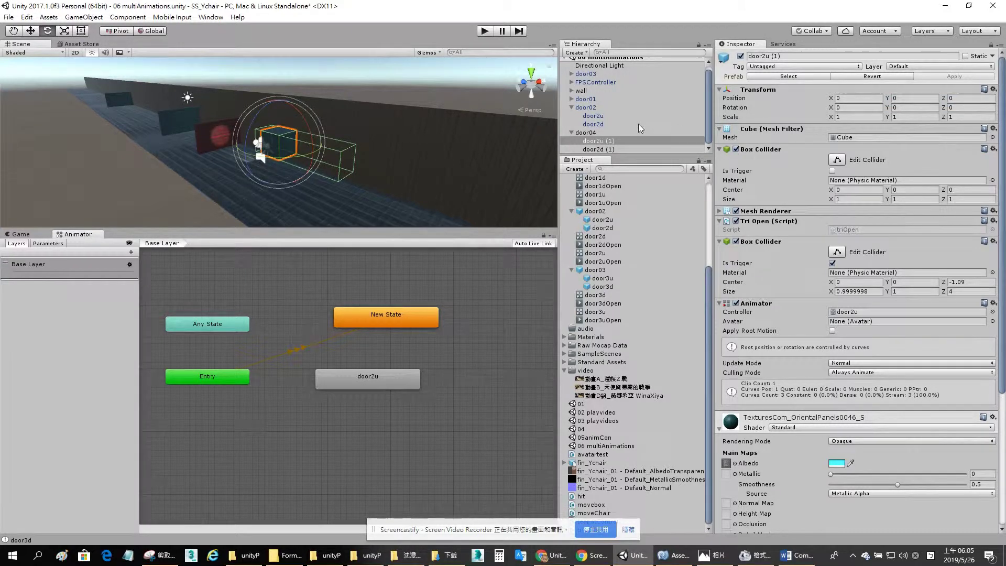
pyautogui.click(600, 150)
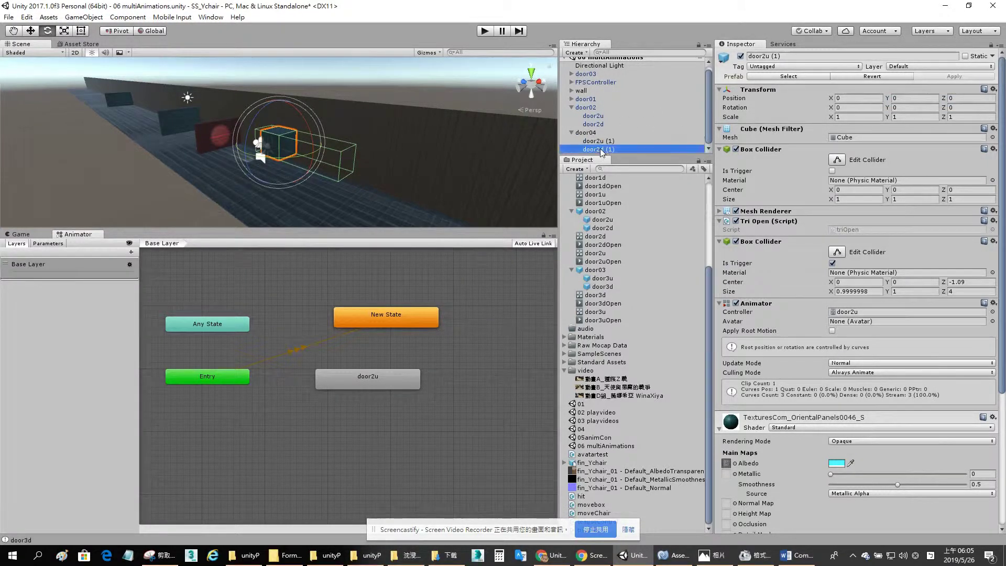
pyautogui.click(993, 90)
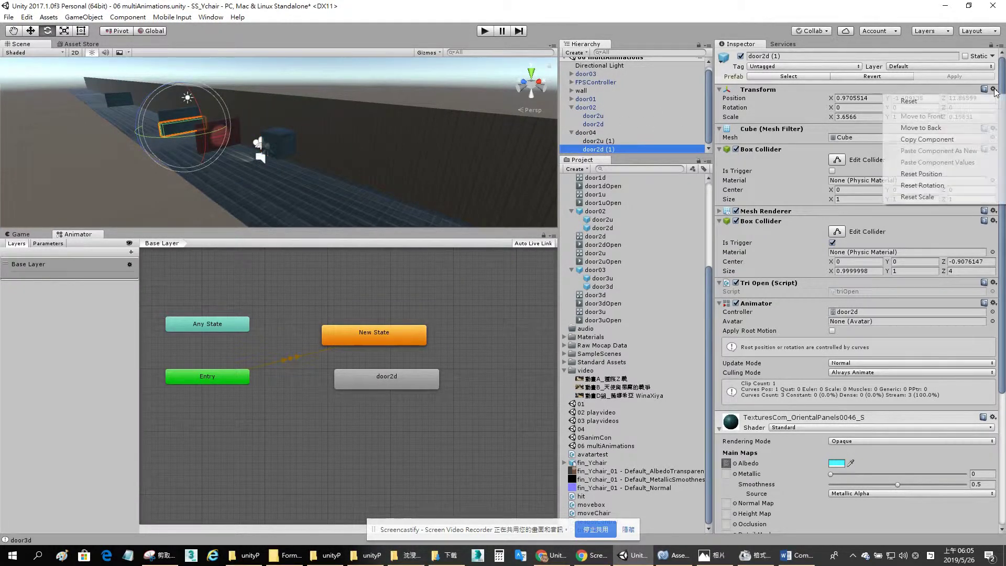
pyautogui.click(965, 102)
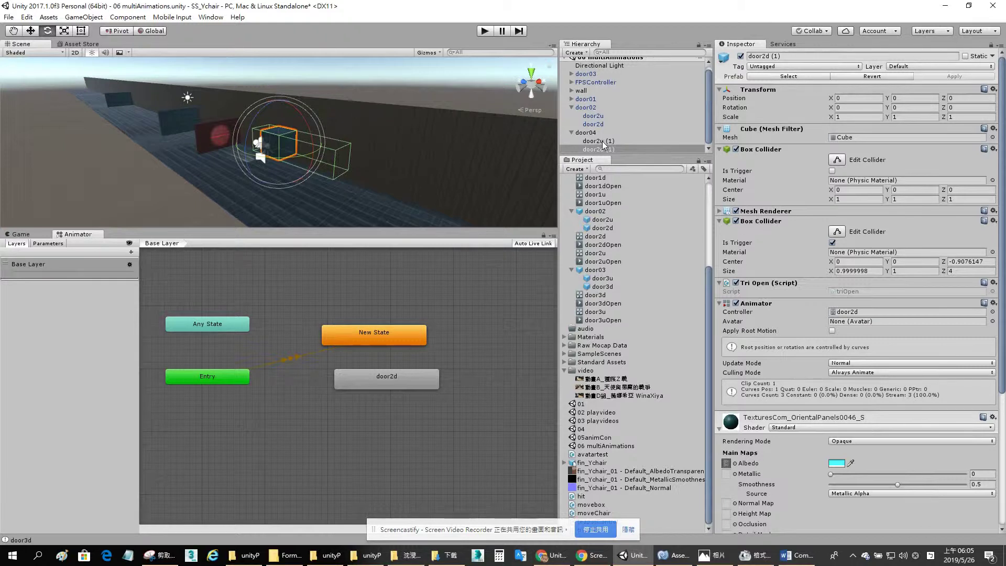
pyautogui.click(601, 142)
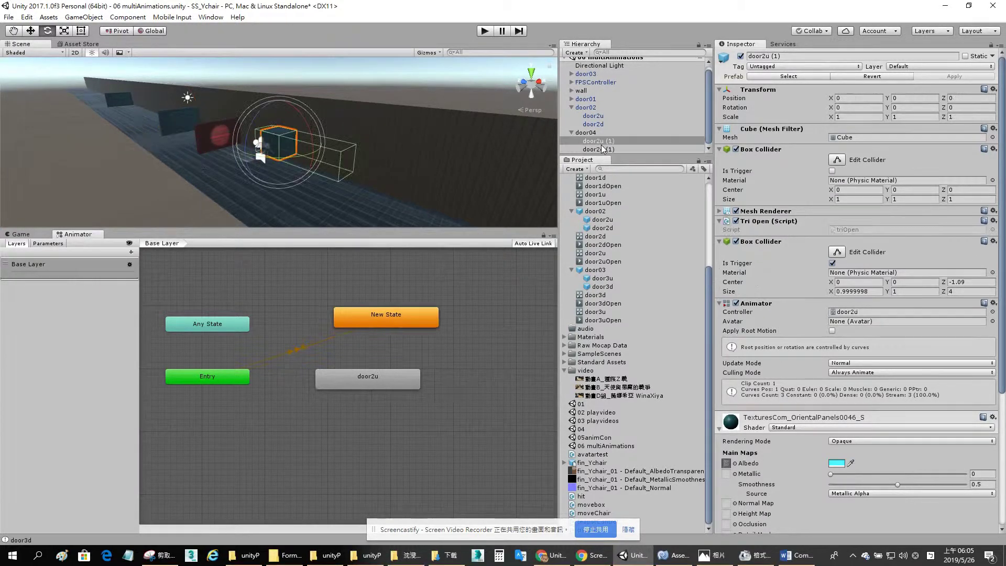
pyautogui.hotkey('ctrl', 'z')
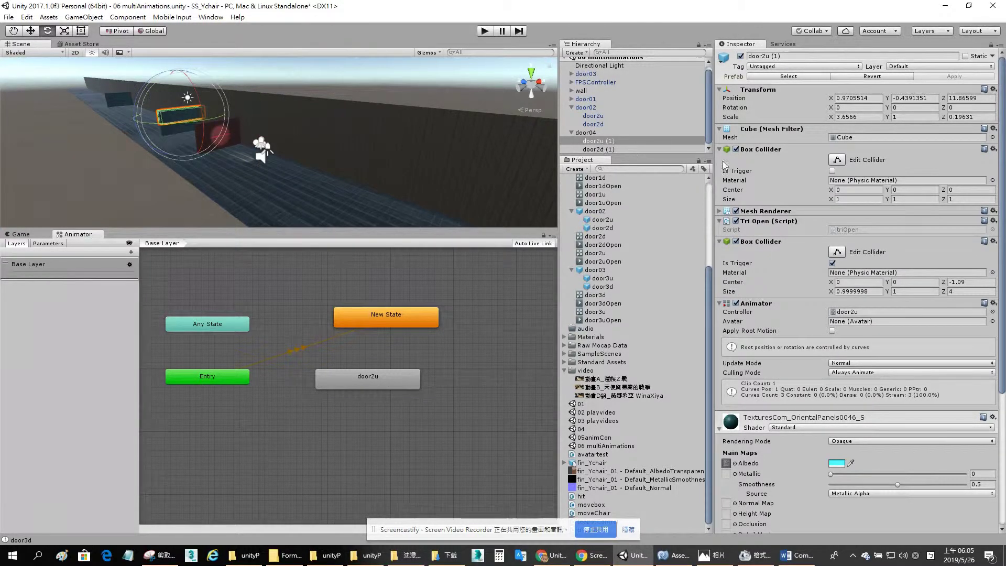
# Set the local position of door2u (1) under door04 to X 0, Y 0, Z 0.
pyautogui.click(878, 98)
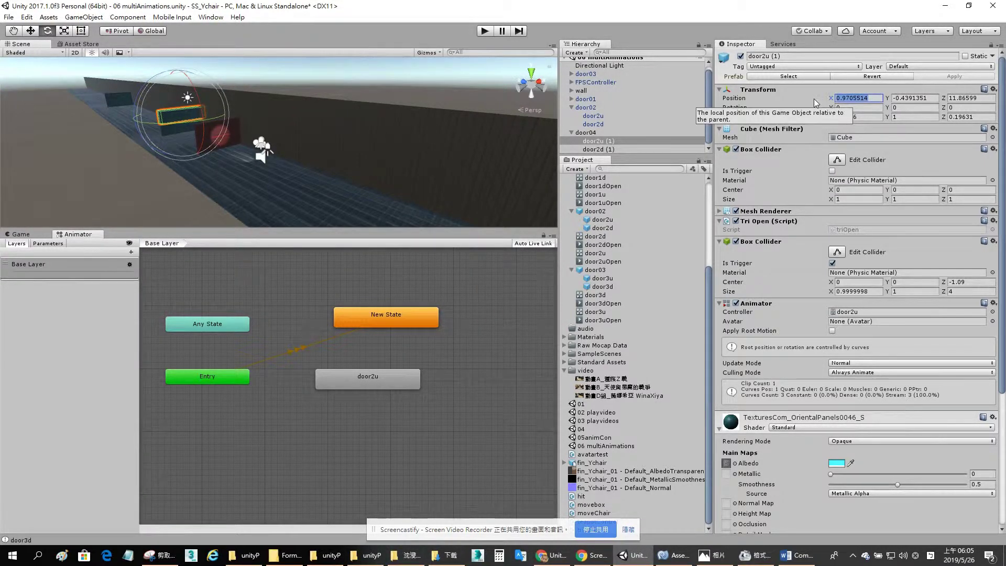
pyautogui.write('0')
pyautogui.click(884, 98)
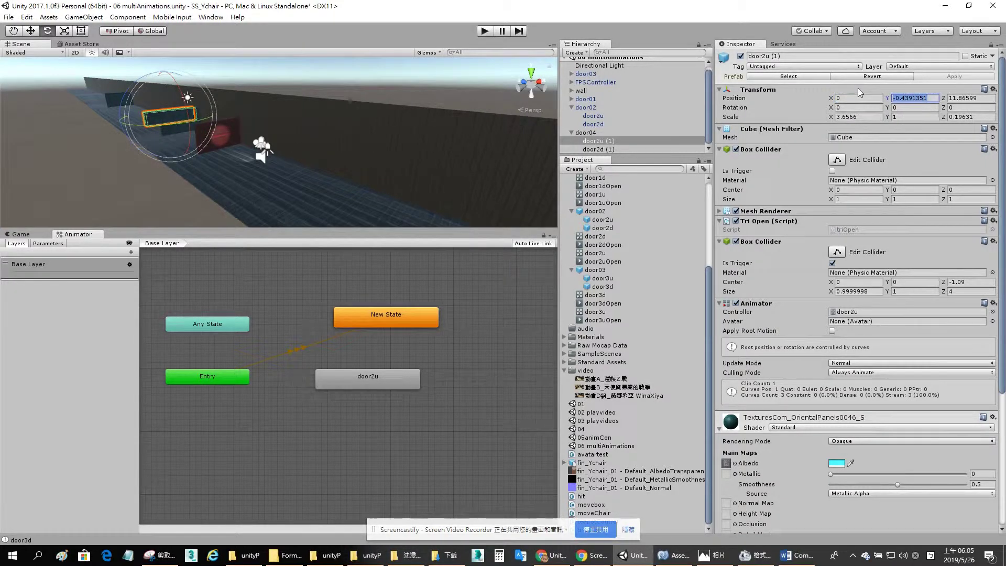
pyautogui.write('0')
pyautogui.click(987, 98)
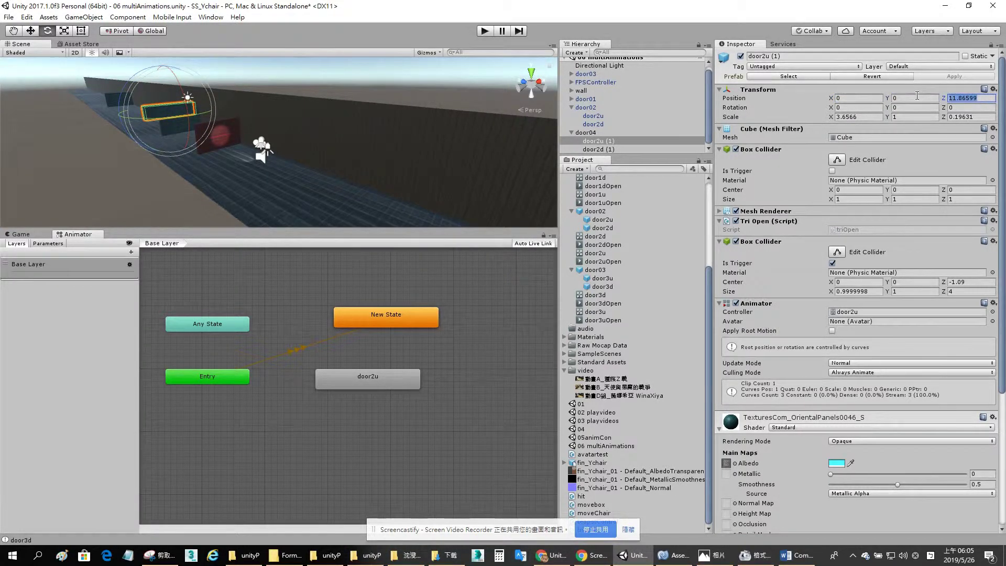
pyautogui.write('0')
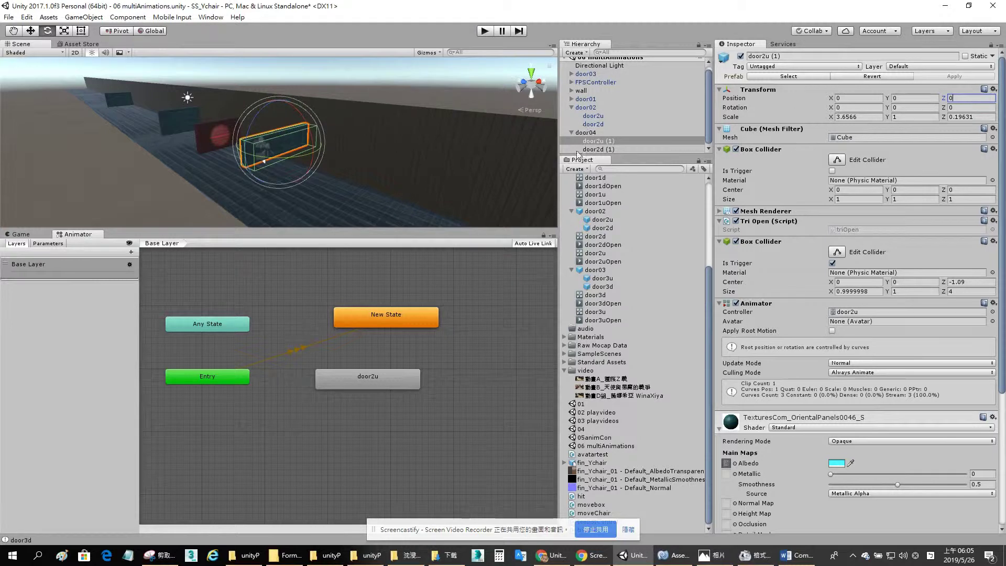
# Set the local position of door2d (1) under door04 to X 0, Y 0, Z 0.
pyautogui.click(598, 149)
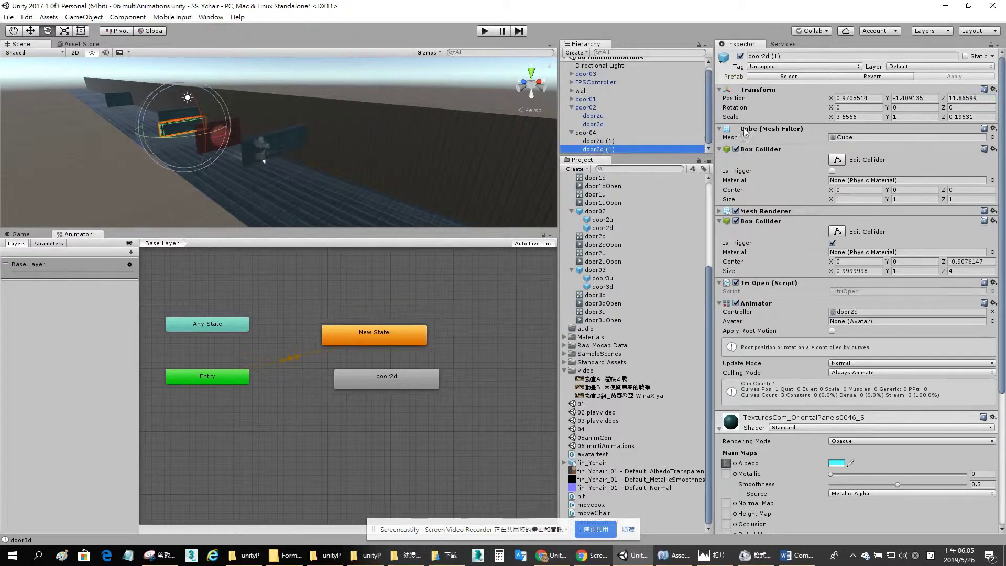
pyautogui.click(859, 98)
pyautogui.write('0')
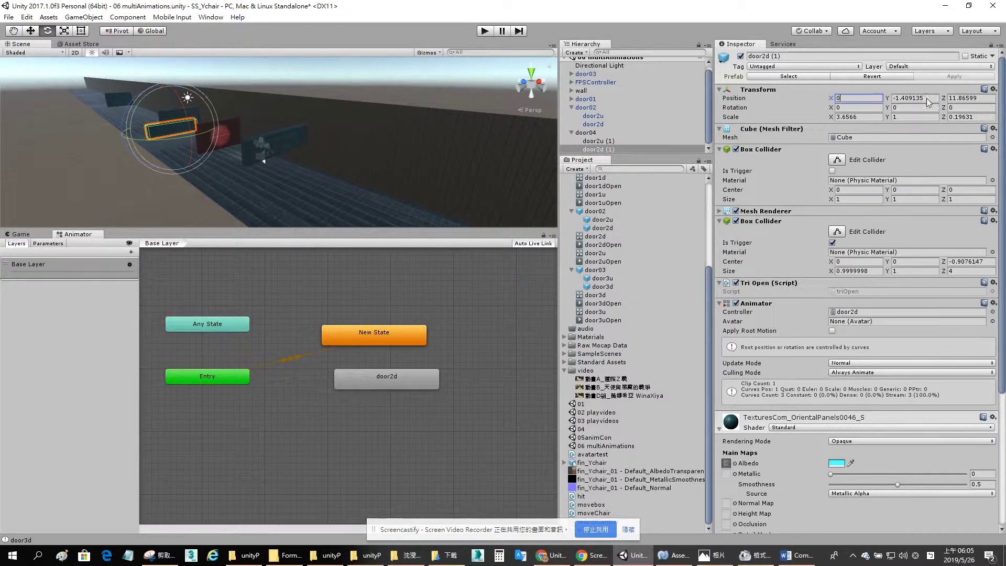
pyautogui.click(923, 98)
pyautogui.write('0')
pyautogui.click(949, 98)
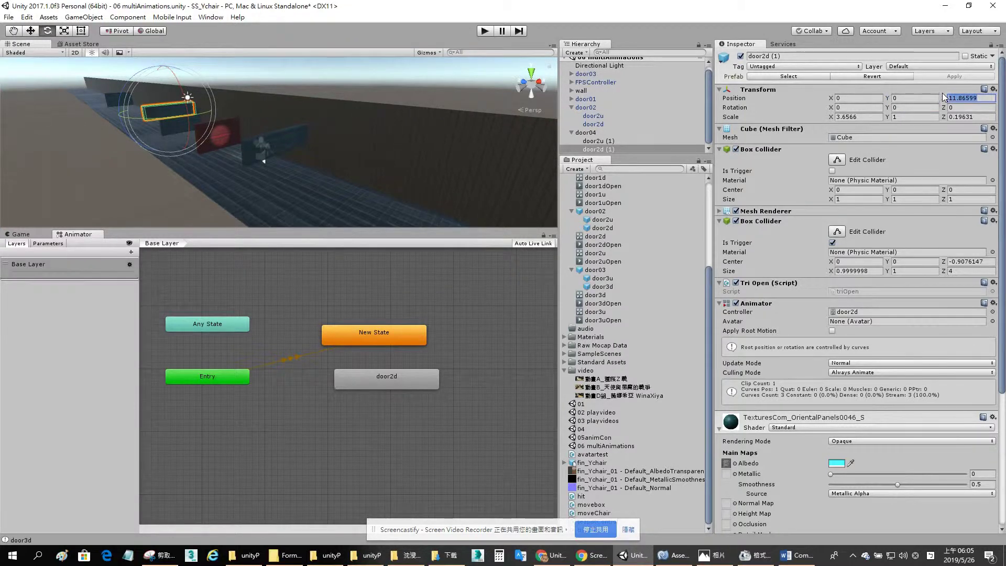
pyautogui.write('0')
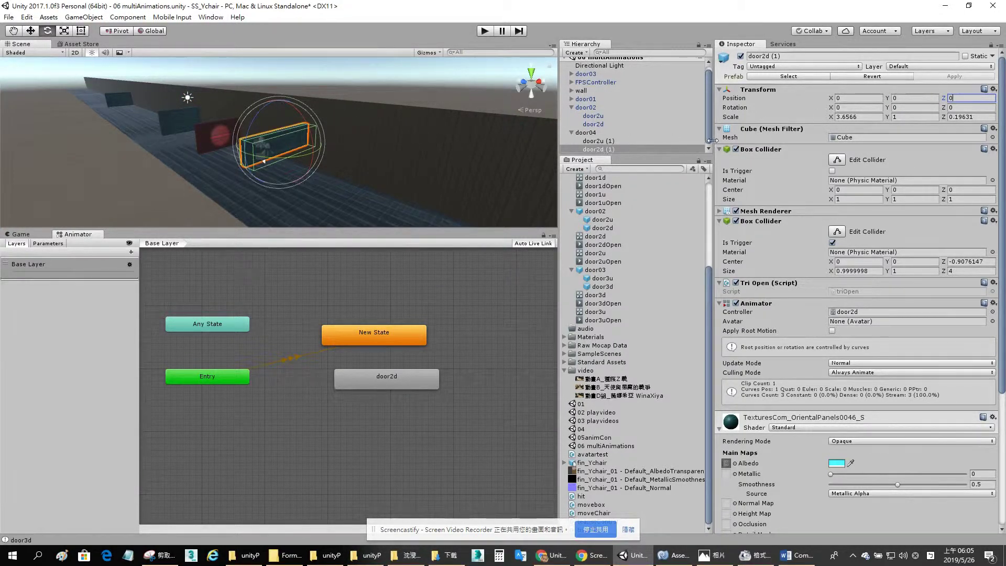
# Move door2d (1) straight down to about Y -1.027 so it sits directly beneath door2u (1).
pyautogui.click(603, 141)
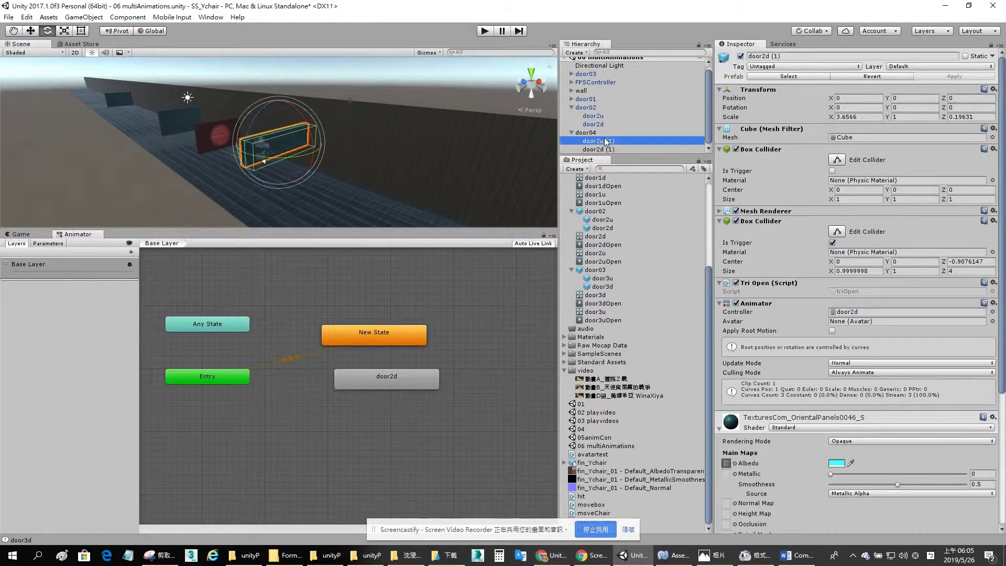
pyautogui.click(603, 149)
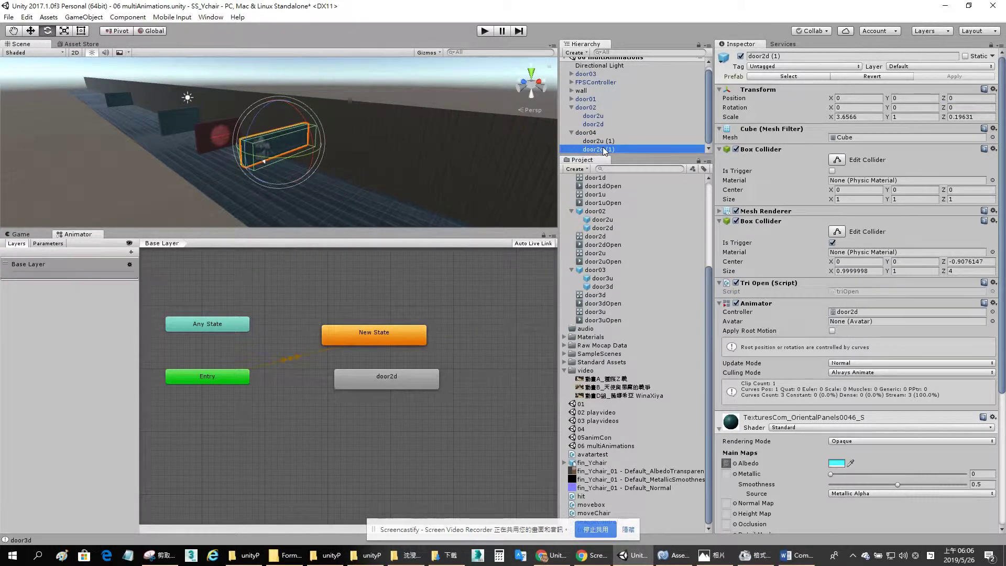
pyautogui.press('w')
pyautogui.moveTo(279, 105); pyautogui.dragTo(281, 127)
pyautogui.moveTo(280, 132); pyautogui.dragTo(290, 166, button='right')
pyautogui.moveTo(279, 164)
pyautogui.mouseDown()
pyautogui.moveTo(280, 174)
pyautogui.moveTo(285, 162)
pyautogui.mouseUp()
pyautogui.press('f')
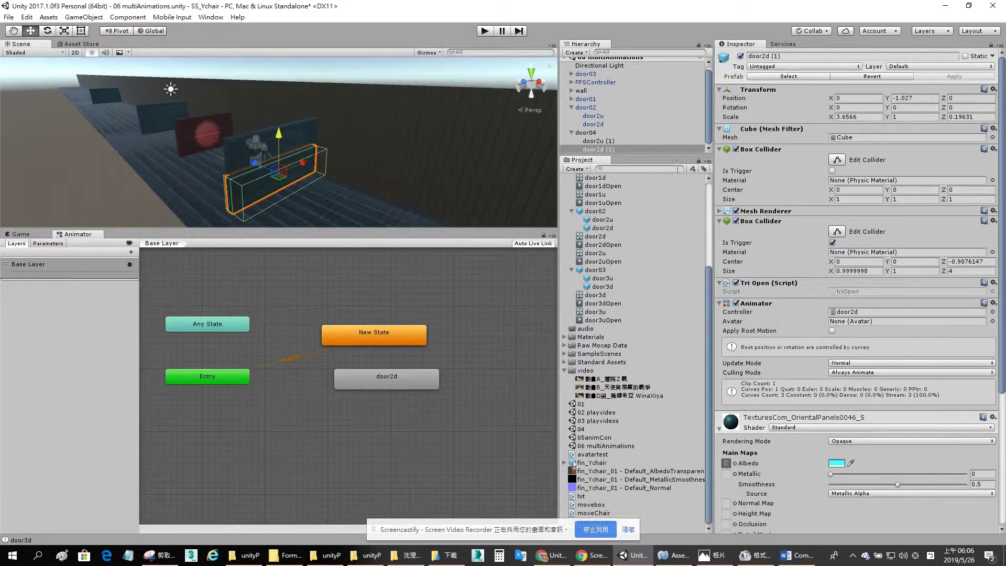
# Rename the two copied panels under door04: door2u (1) as door4u and door2d (1) as door4d.
pyautogui.click(619, 141)
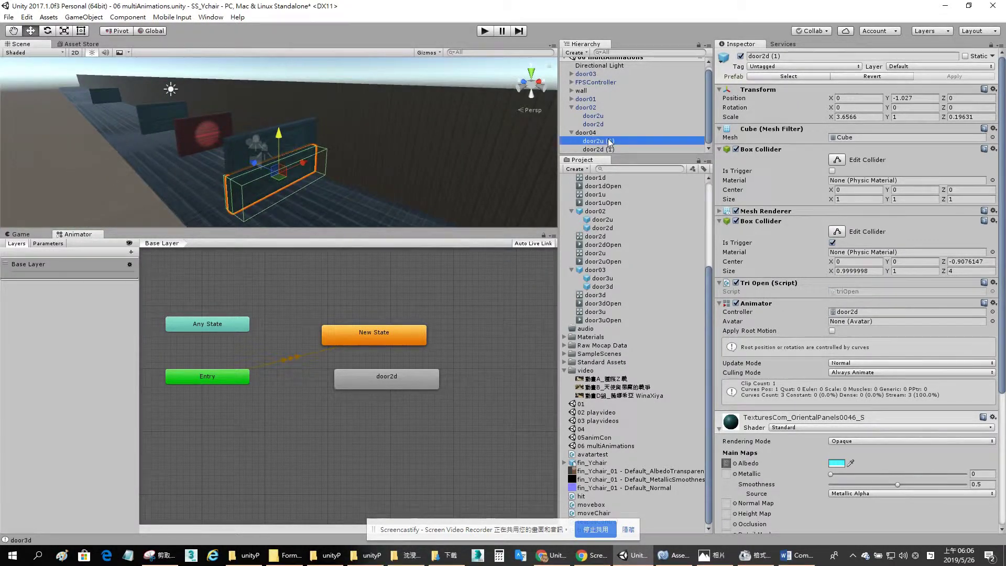
pyautogui.click(764, 56)
pyautogui.write('door4u')
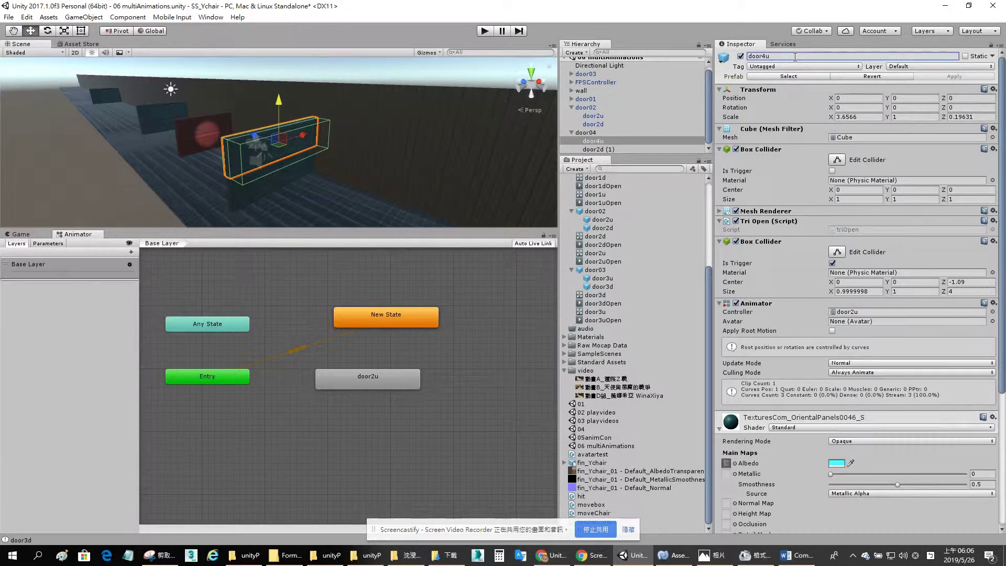
pyautogui.click(601, 149)
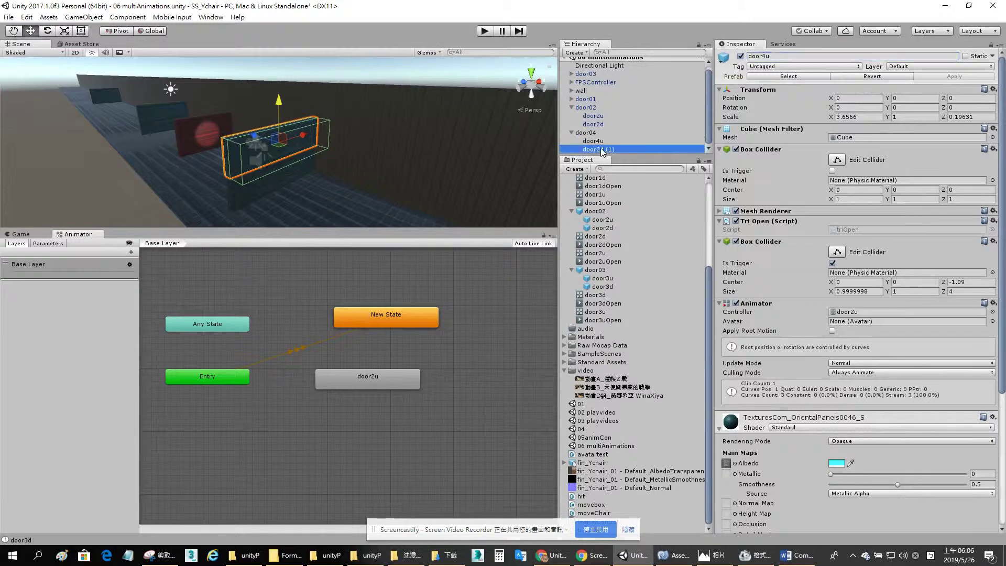
pyautogui.click(763, 56)
pyautogui.write('door4')
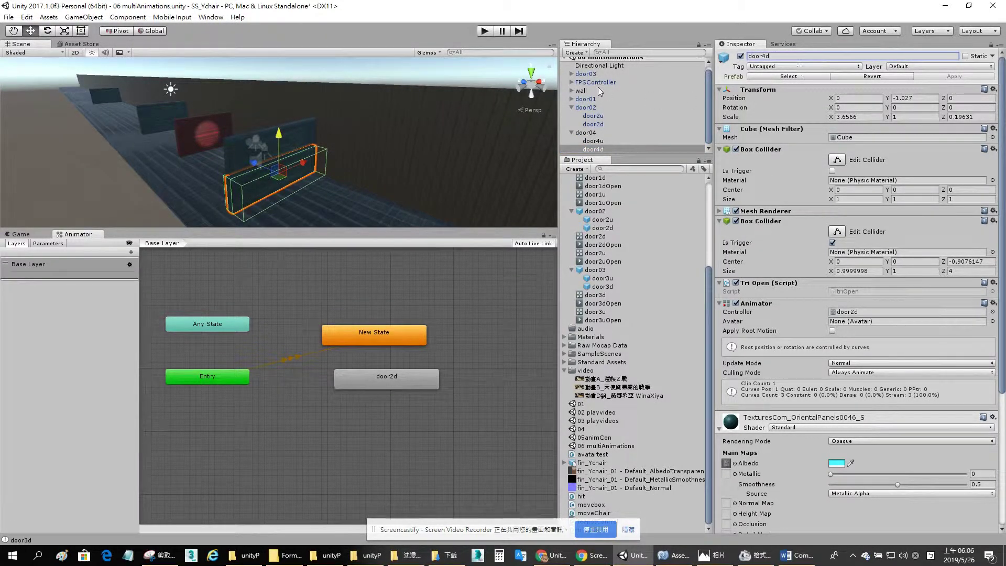
# Open the Animation window for door4u and remove its copied Animator component that uses the door2u controller.
pyautogui.click(297, 138)
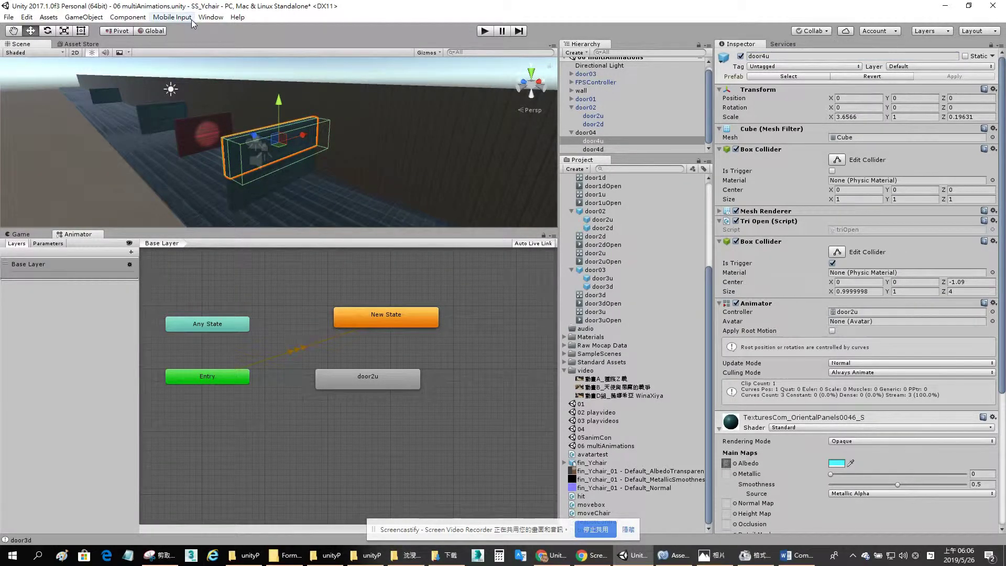
pyautogui.click(208, 18)
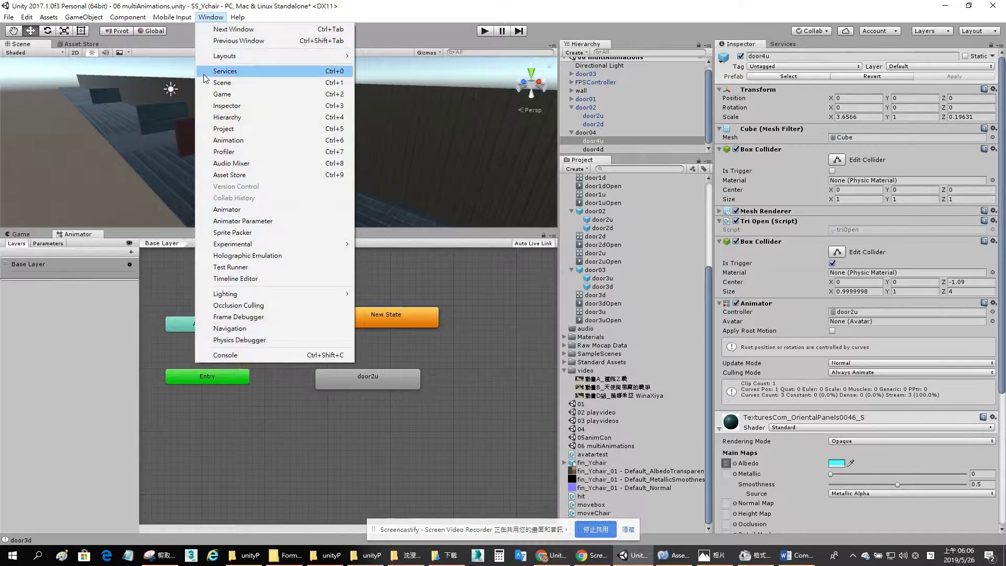
pyautogui.click(229, 139)
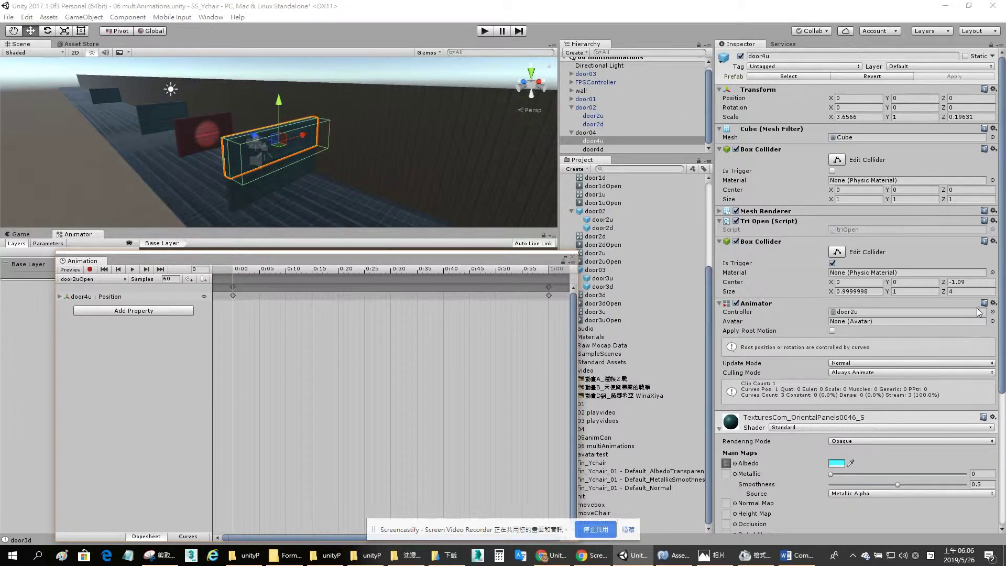
pyautogui.click(993, 303)
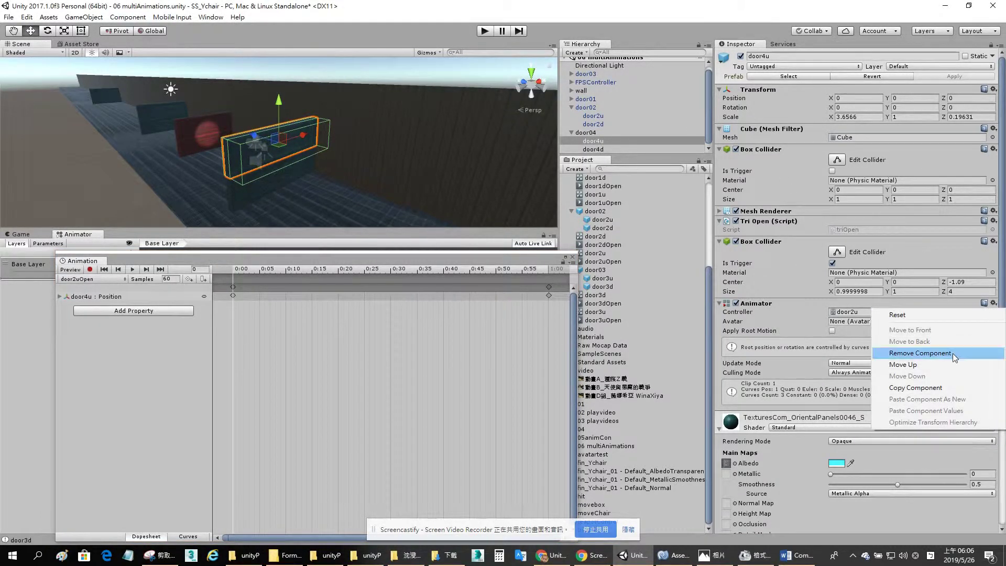
pyautogui.click(952, 353)
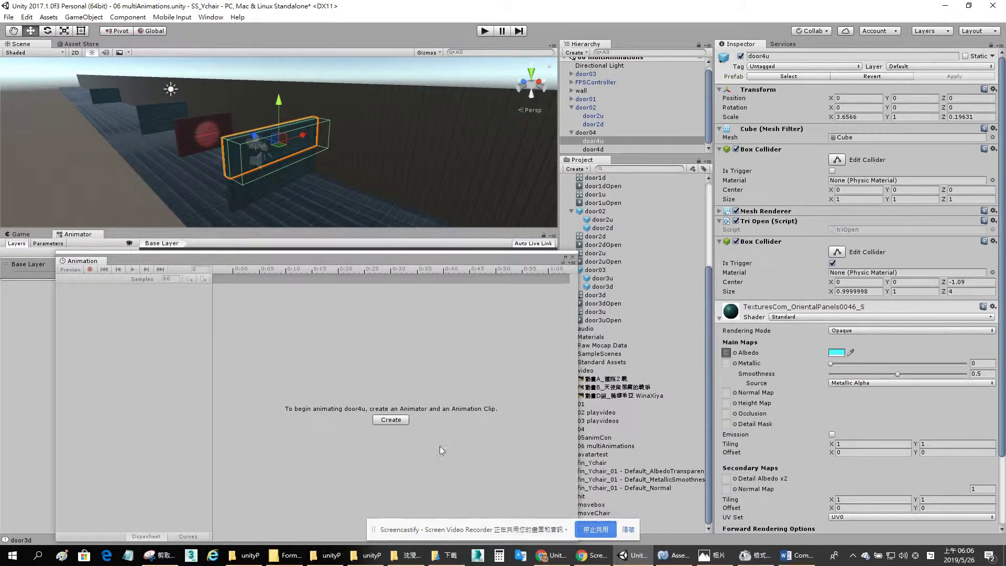
# Create a new animation clip for door4u and save it as door4uOpen.anim in the Assets folder 06.
pyautogui.click(391, 420)
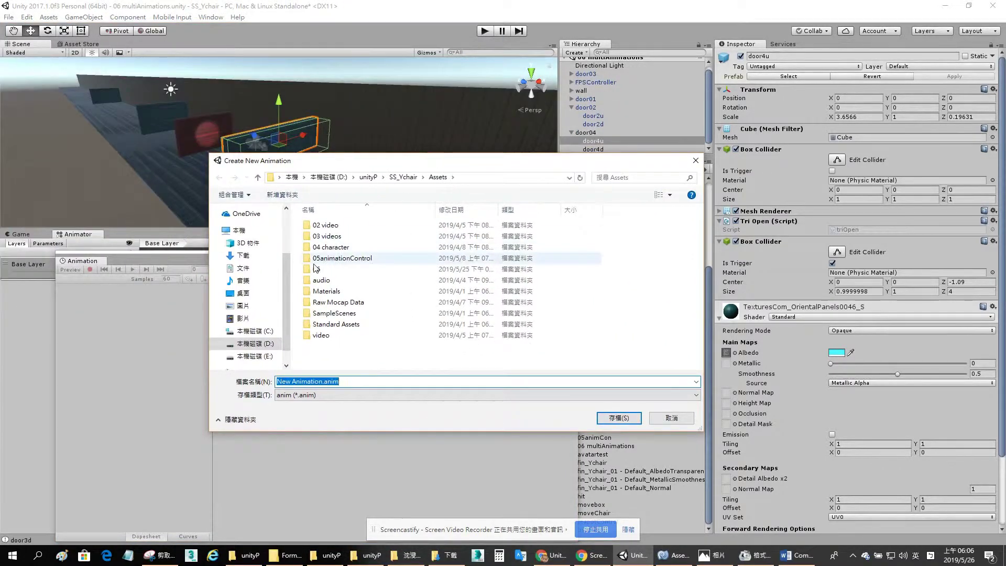
pyautogui.doubleClick(320, 269)
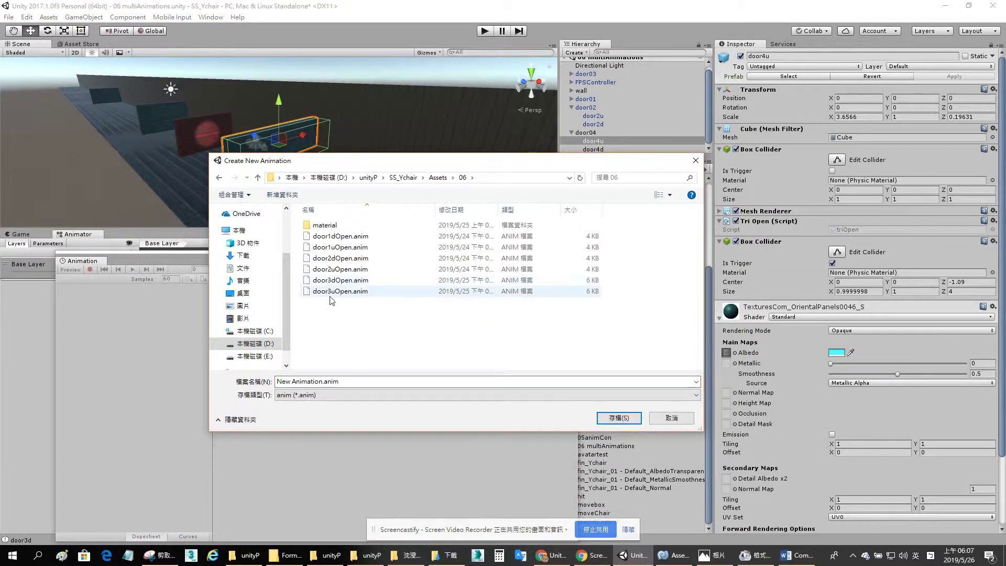
pyautogui.click(335, 269)
pyautogui.click(292, 380)
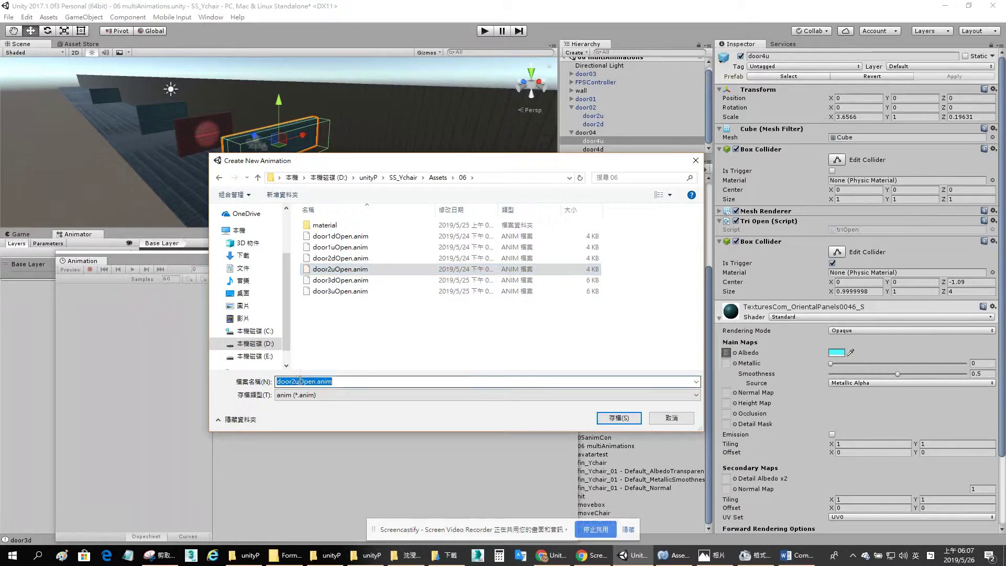
pyautogui.click(293, 380)
pyautogui.press('BackSpace')
pyautogui.write('4')
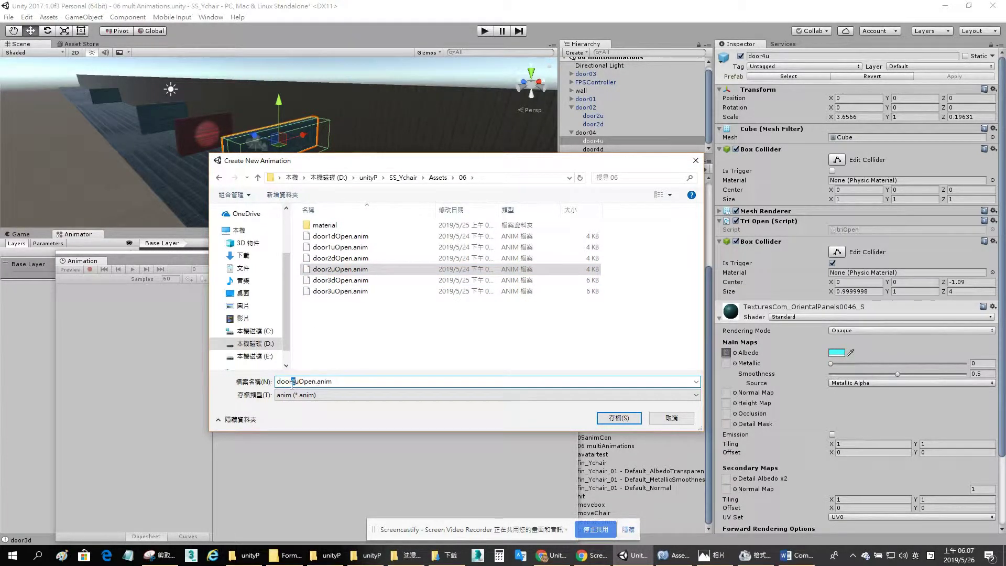
pyautogui.click(619, 418)
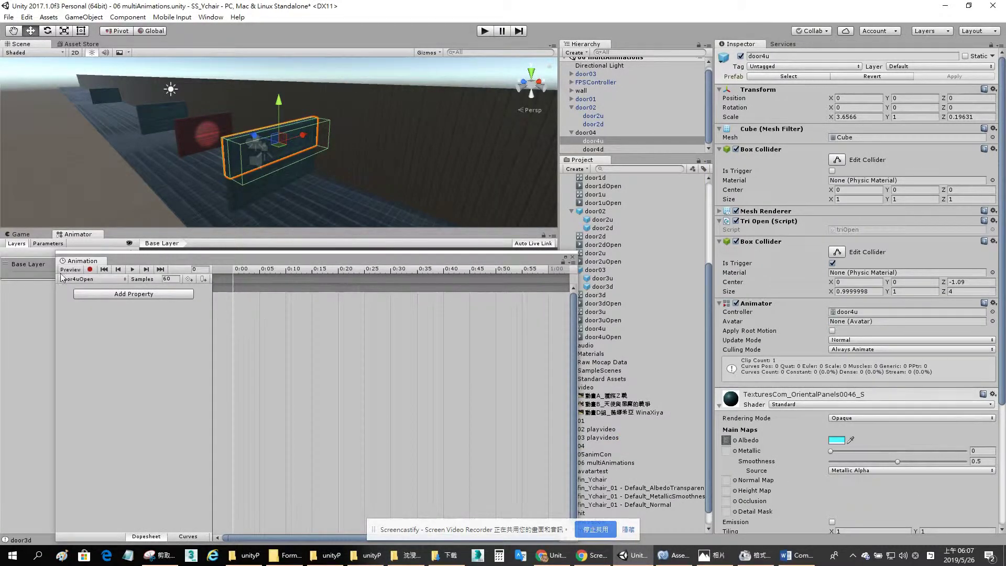
# Enable keyframe recording for door4uOpen and add Transform Scale and Position tracks for door4u.
pyautogui.click(90, 269)
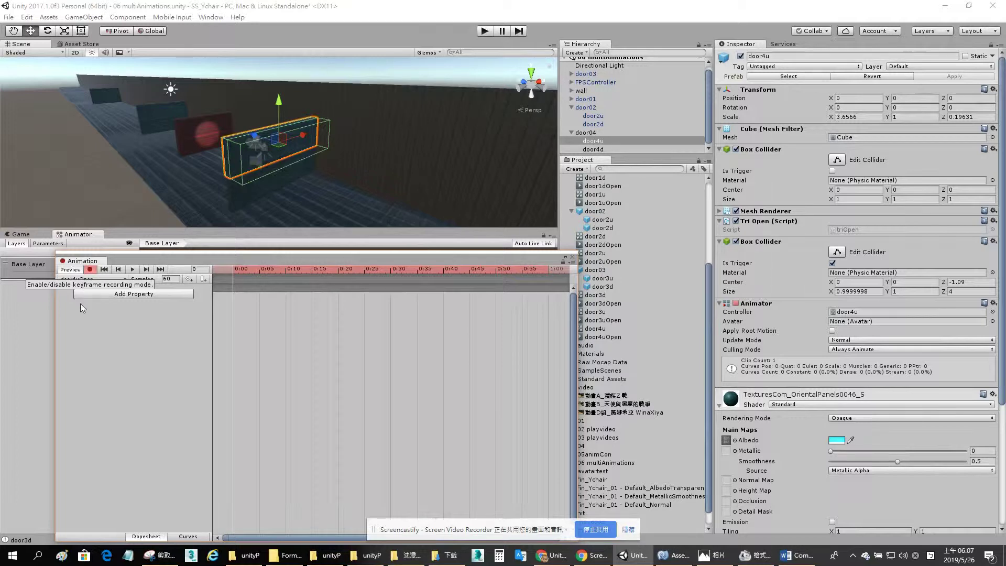
pyautogui.click(118, 294)
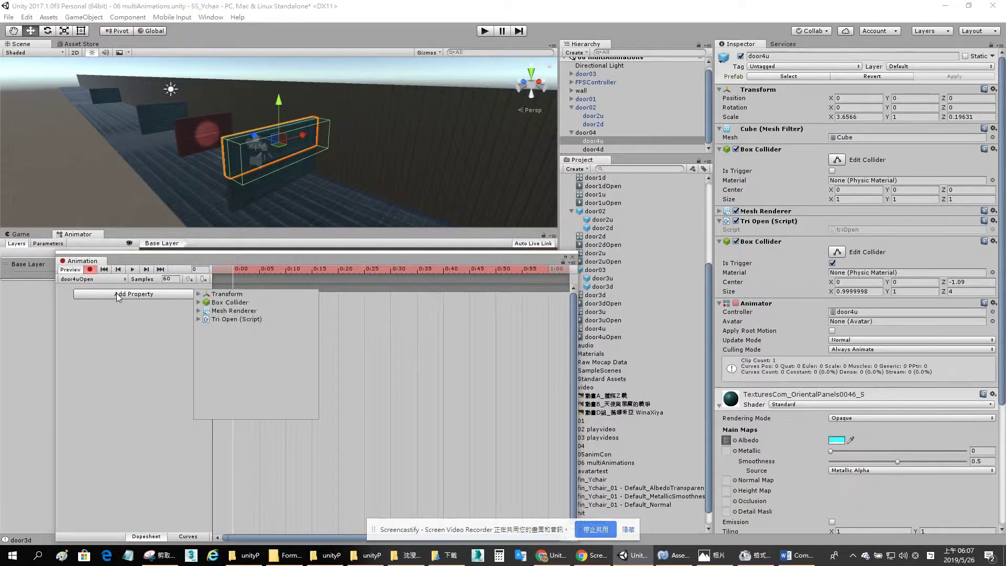
pyautogui.click(126, 338)
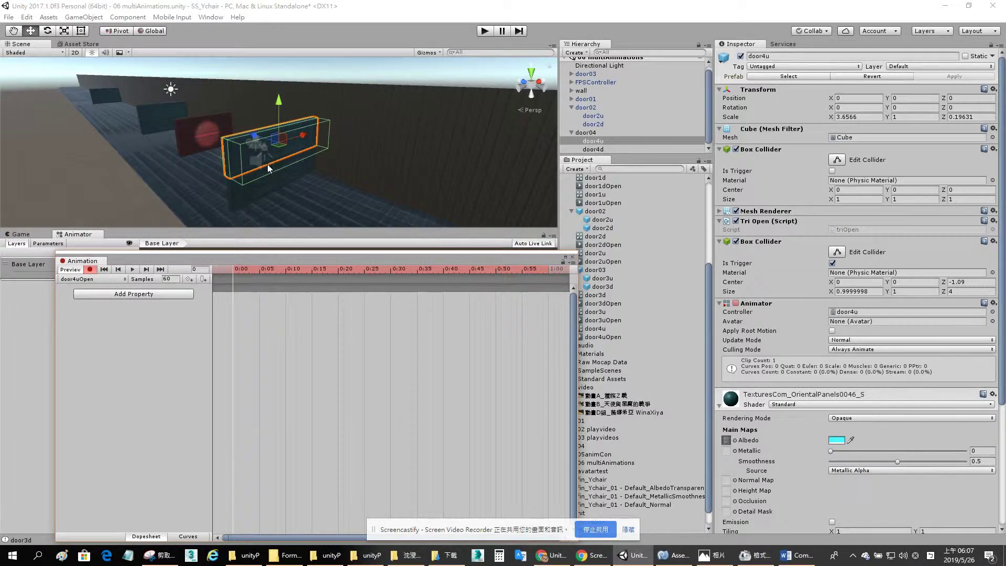
pyautogui.click(174, 296)
pyautogui.click(199, 294)
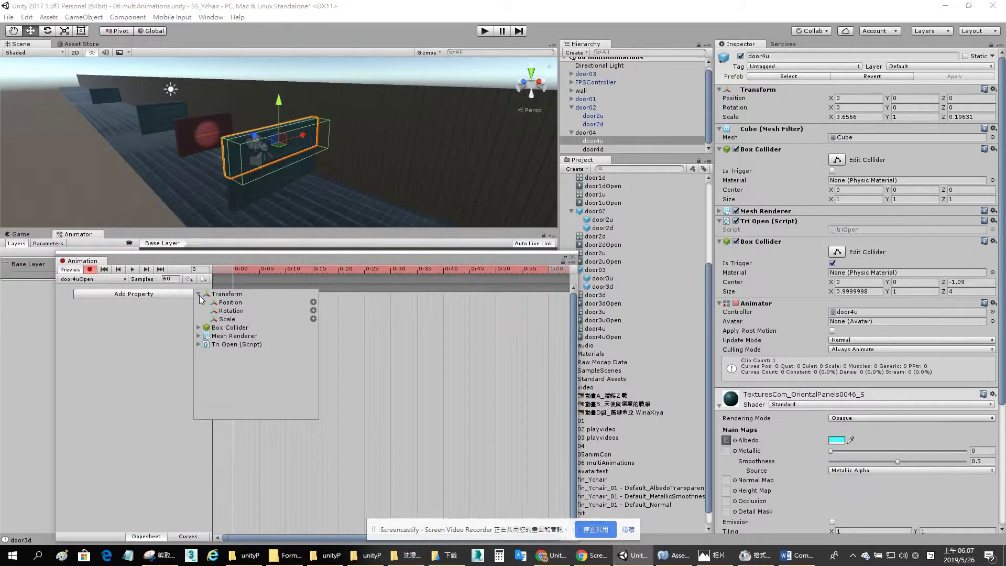
pyautogui.click(313, 318)
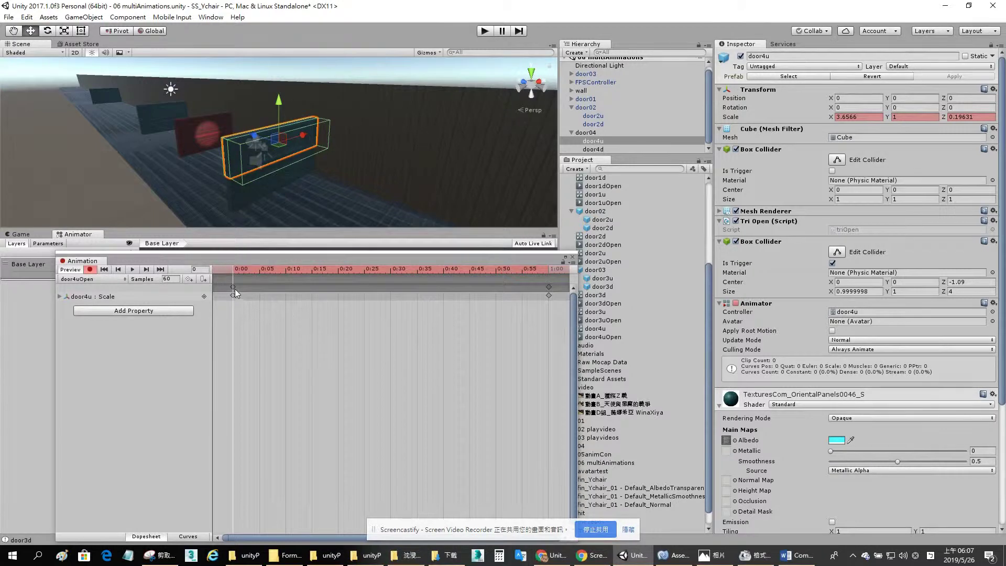
pyautogui.click(167, 312)
pyautogui.click(199, 311)
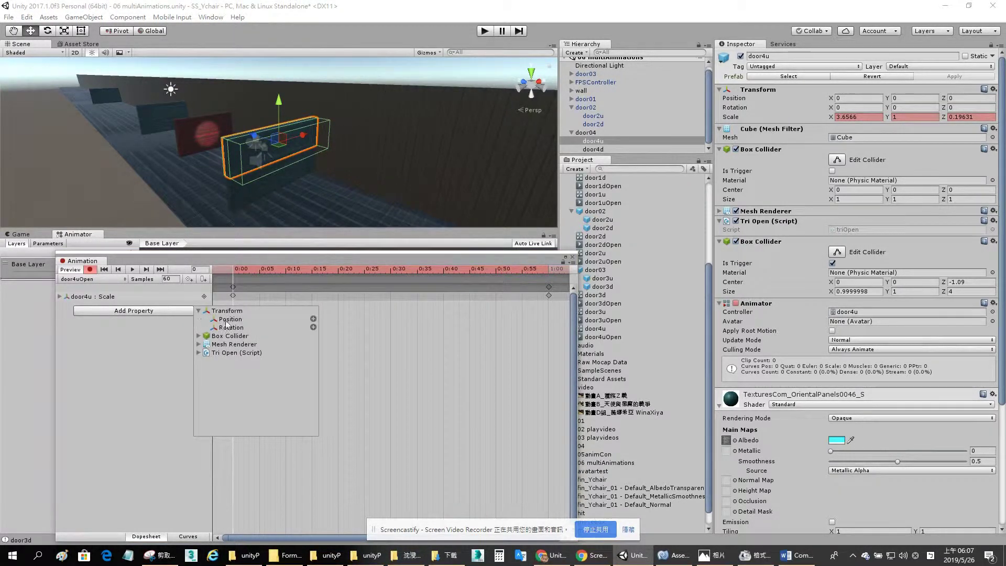
pyautogui.click(313, 319)
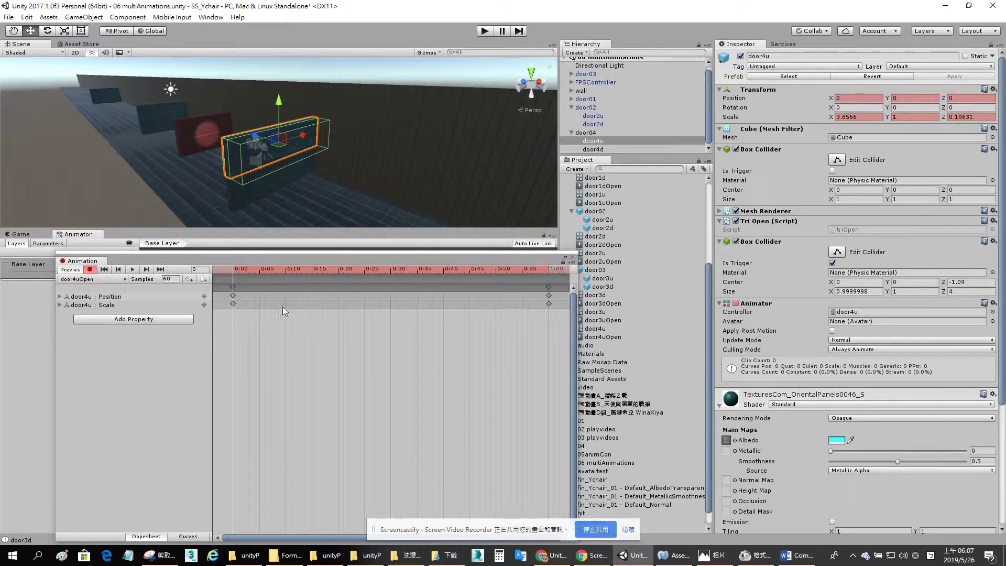
# At 1:00 in the clip, shrink door4u's X scale to about 0.473 and move it sideways to about X 3.04.
pyautogui.moveTo(232, 271); pyautogui.dragTo(550, 269)
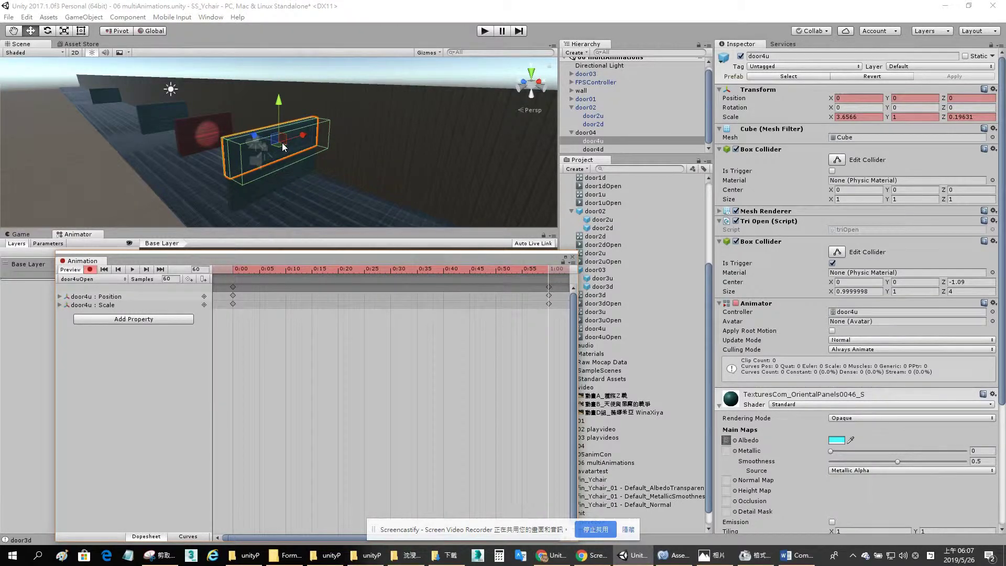
pyautogui.press('e')
pyautogui.press('r')
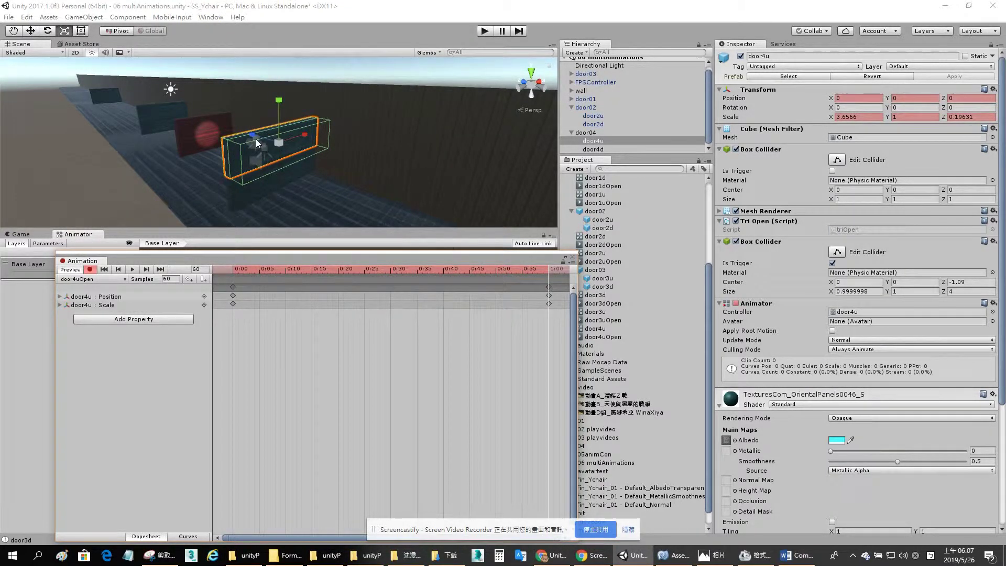
pyautogui.moveTo(305, 137); pyautogui.dragTo(281, 146)
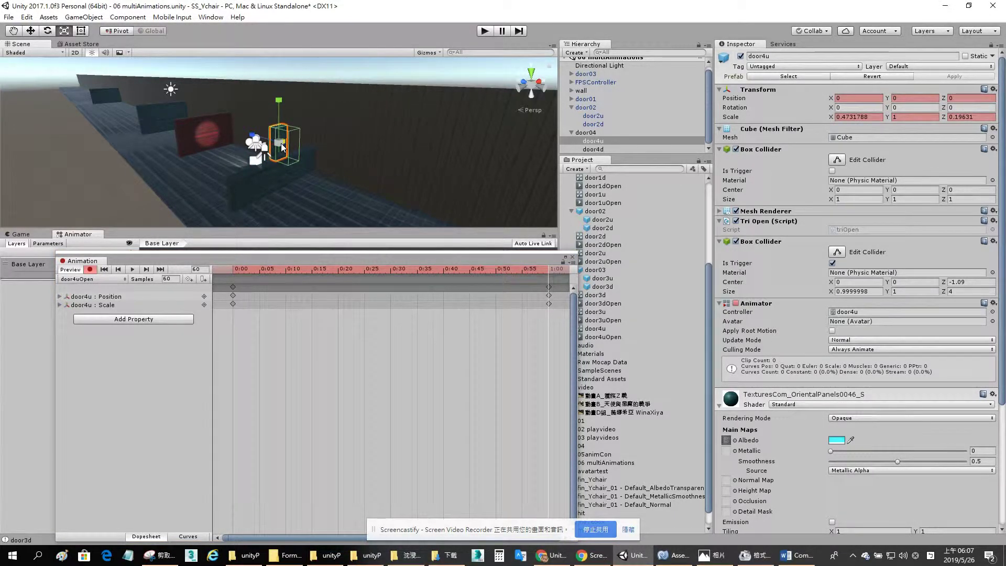
pyautogui.press('w')
pyautogui.moveTo(294, 137); pyautogui.dragTo(356, 112)
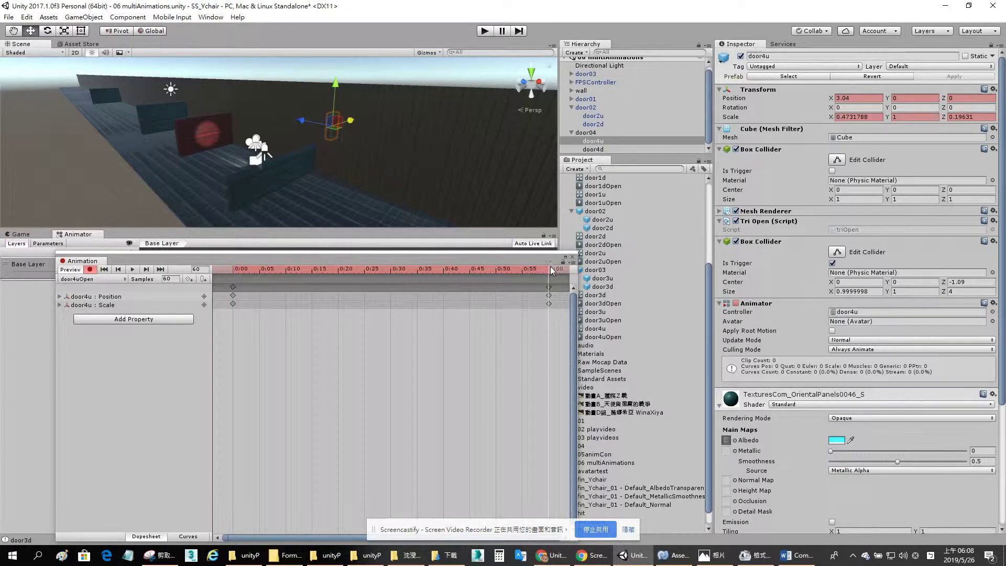
# Scrub the clip back to frame 0, stop keyframe recording and close the Animation window.
pyautogui.moveTo(552, 271); pyautogui.dragTo(216, 280)
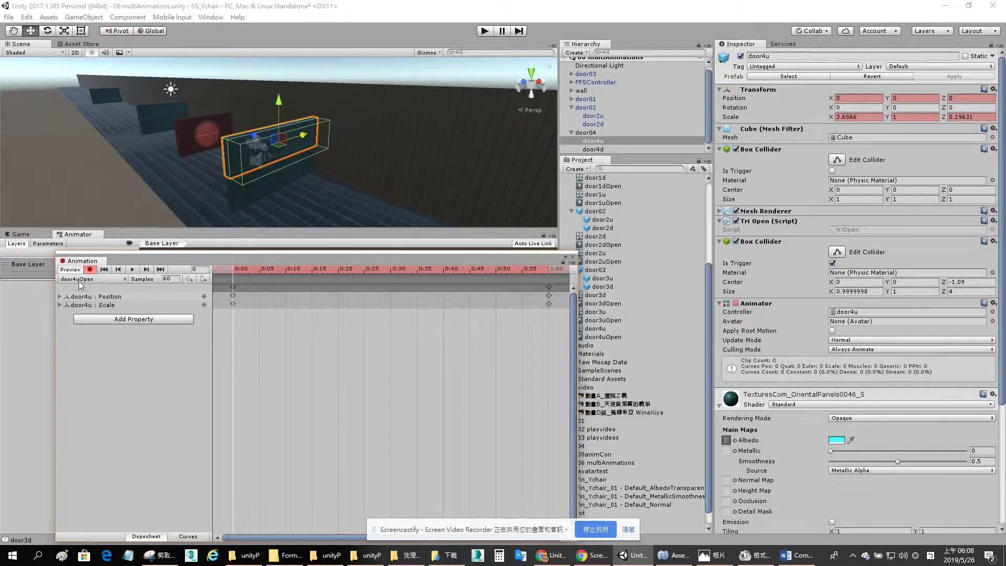
pyautogui.click(90, 269)
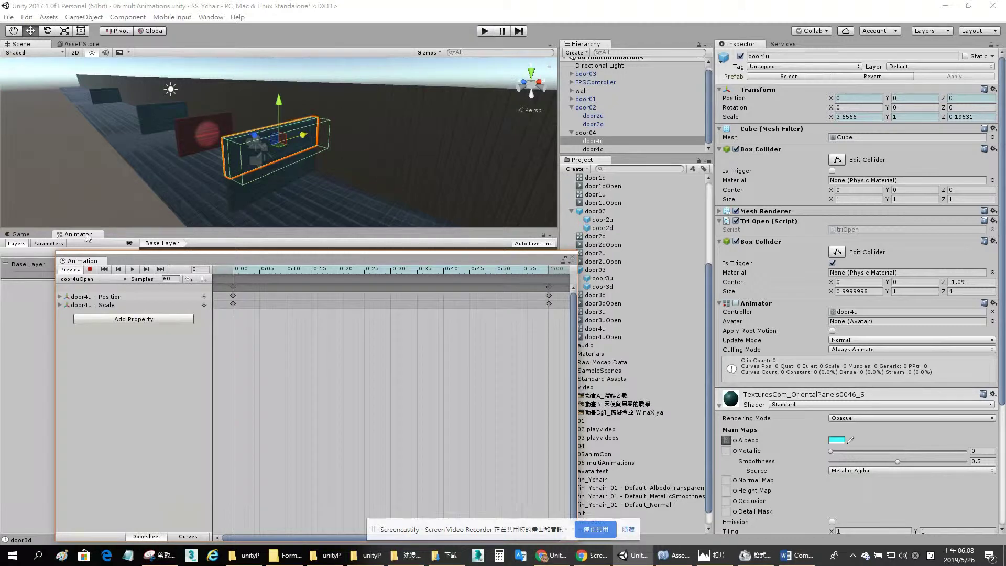
pyautogui.click(574, 261)
# Reposition the door4uOpen state below and beside Entry in door4u's Animator graph, keeping its name.
pyautogui.moveTo(346, 315); pyautogui.dragTo(370, 413)
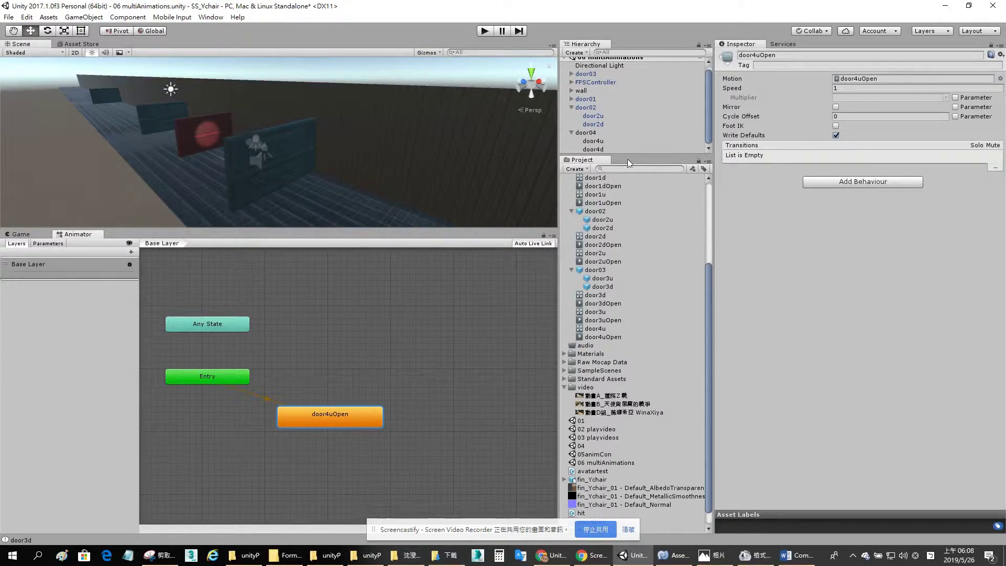
pyautogui.click(778, 55)
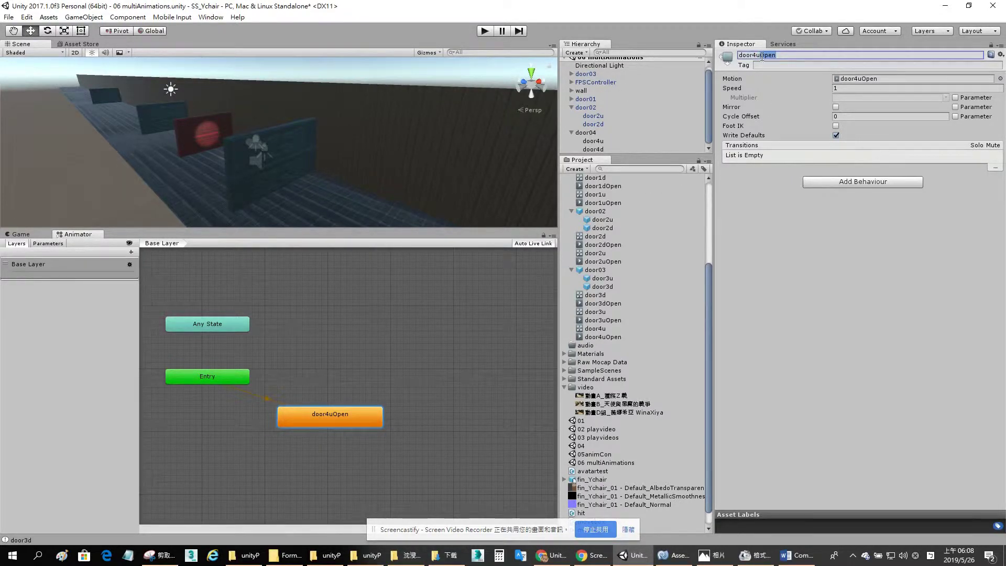
pyautogui.press('BackSpace')
pyautogui.click(597, 530)
pyautogui.click(334, 413)
pyautogui.moveTo(334, 413); pyautogui.dragTo(343, 427)
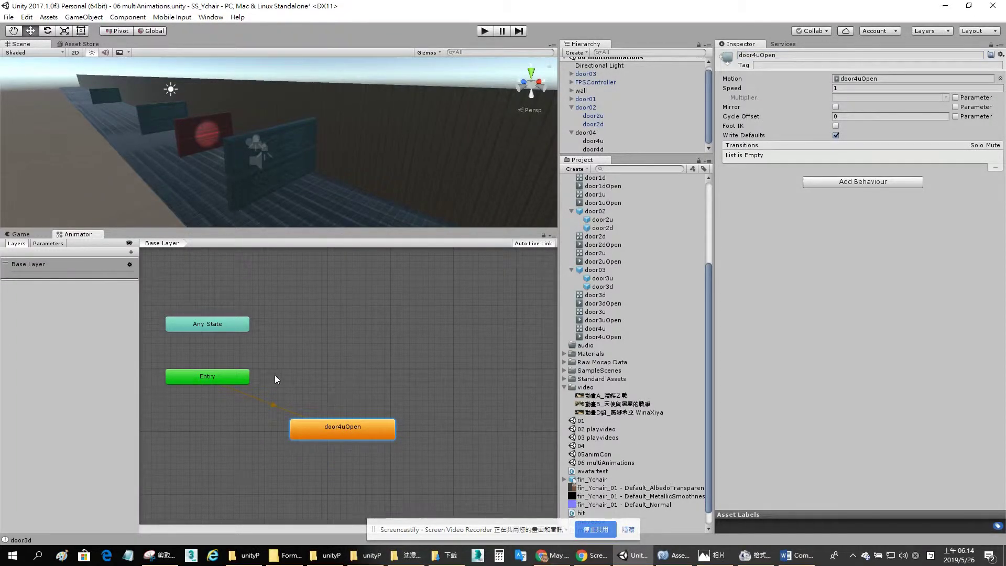
# Play the scene to check how door4u animates and how its Animator state runs, and stop playback.
pyautogui.click(483, 32)
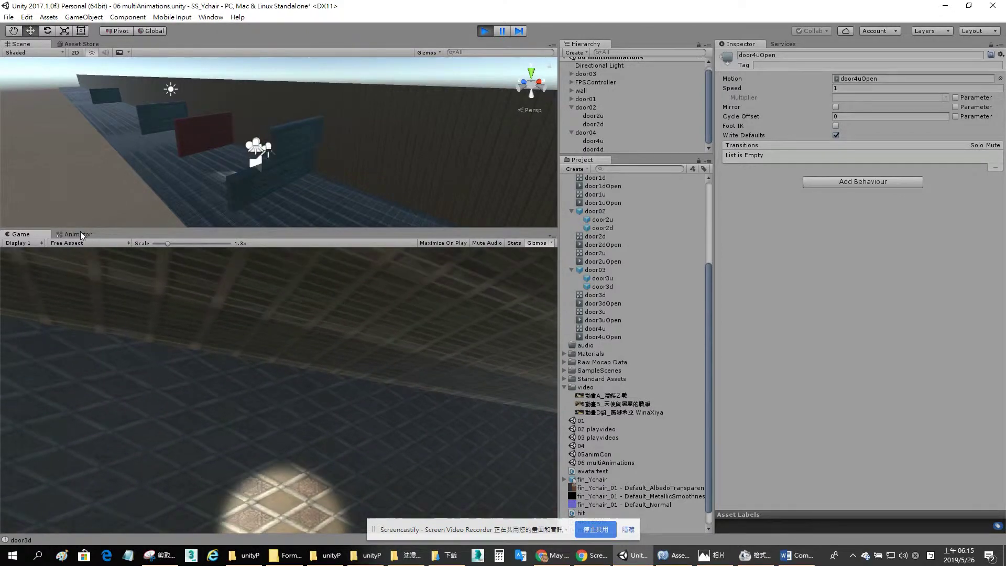
pyautogui.click(77, 233)
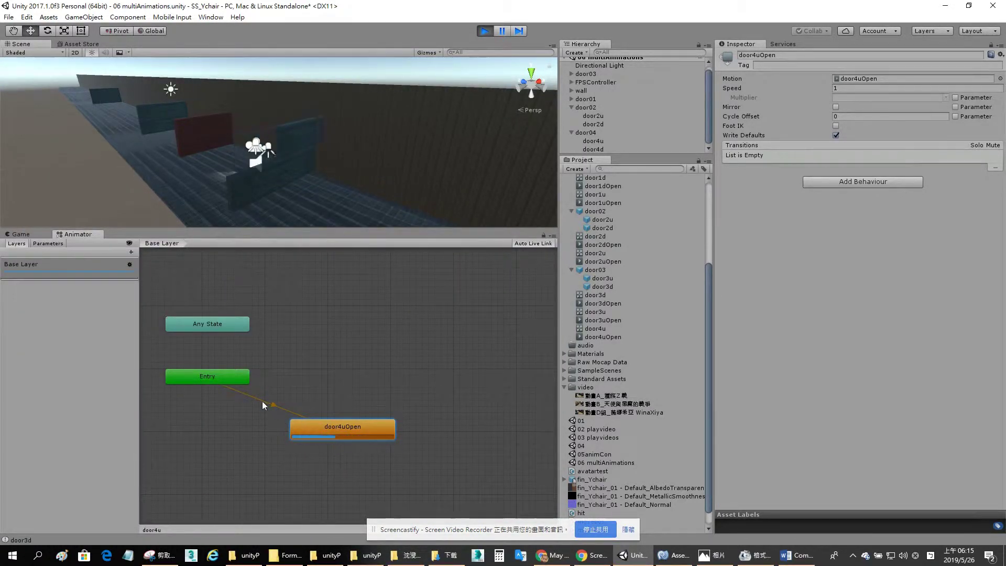
pyautogui.click(485, 32)
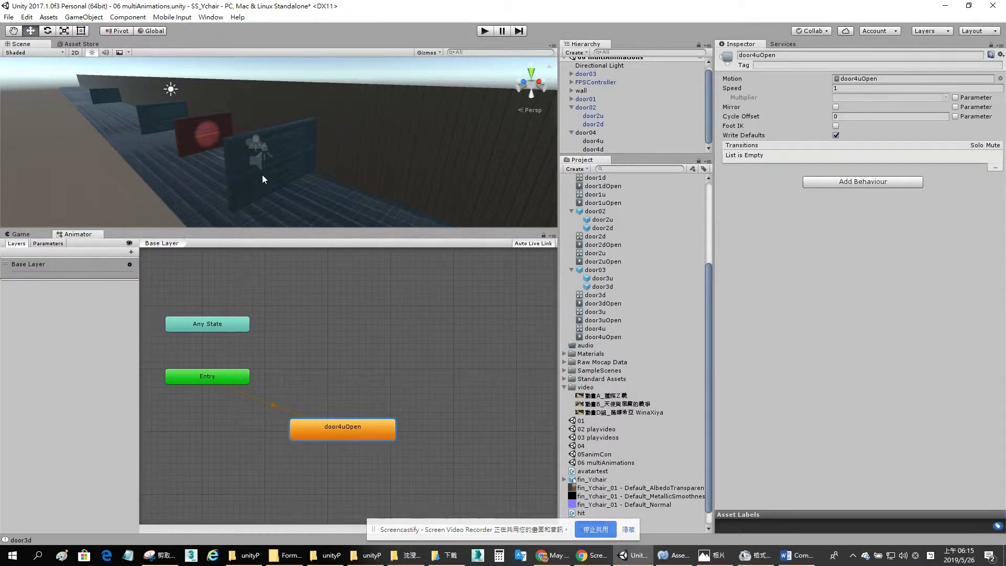
# Remove the Animator component that door4d inherited from door2d.
pyautogui.click(599, 150)
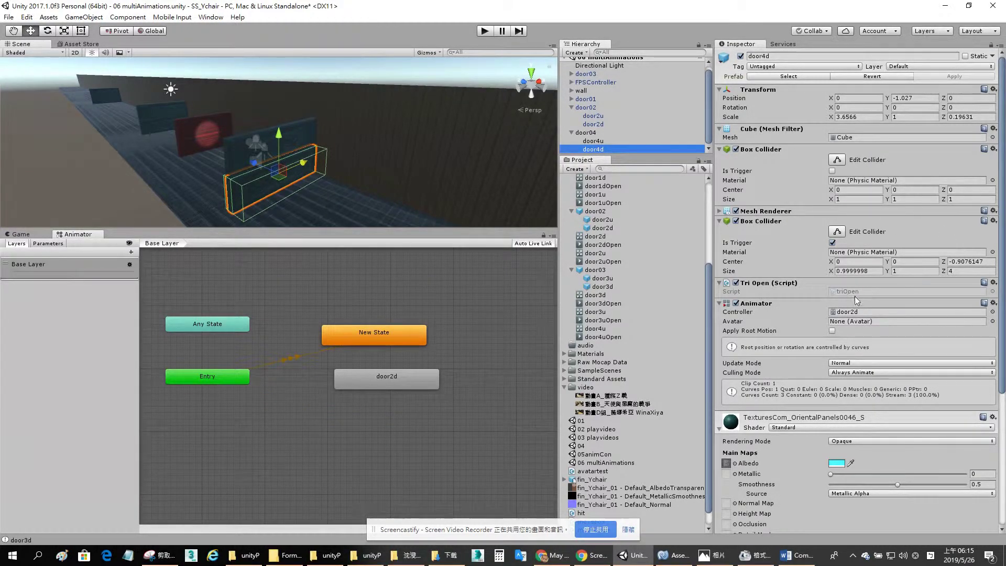
pyautogui.click(993, 303)
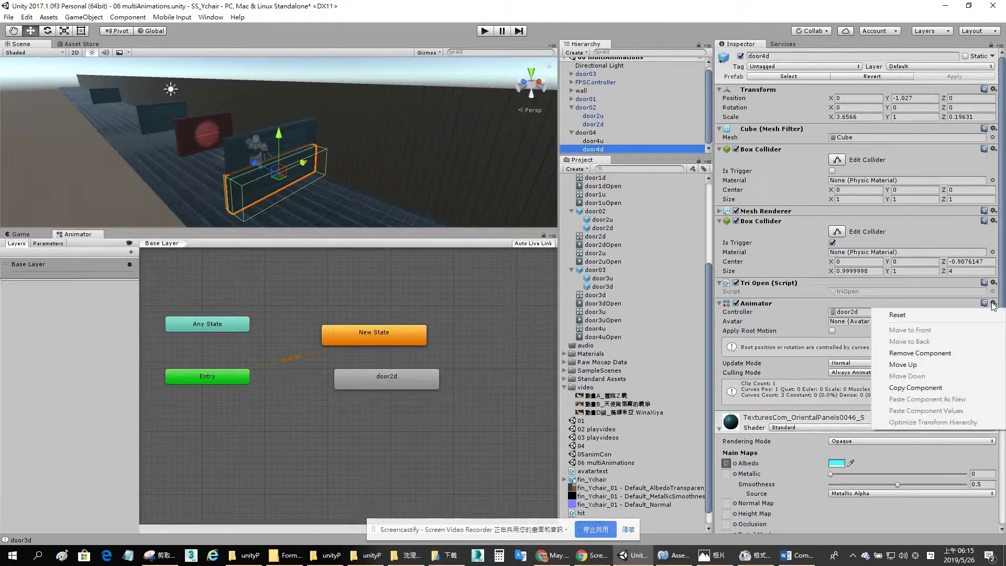
pyautogui.click(935, 353)
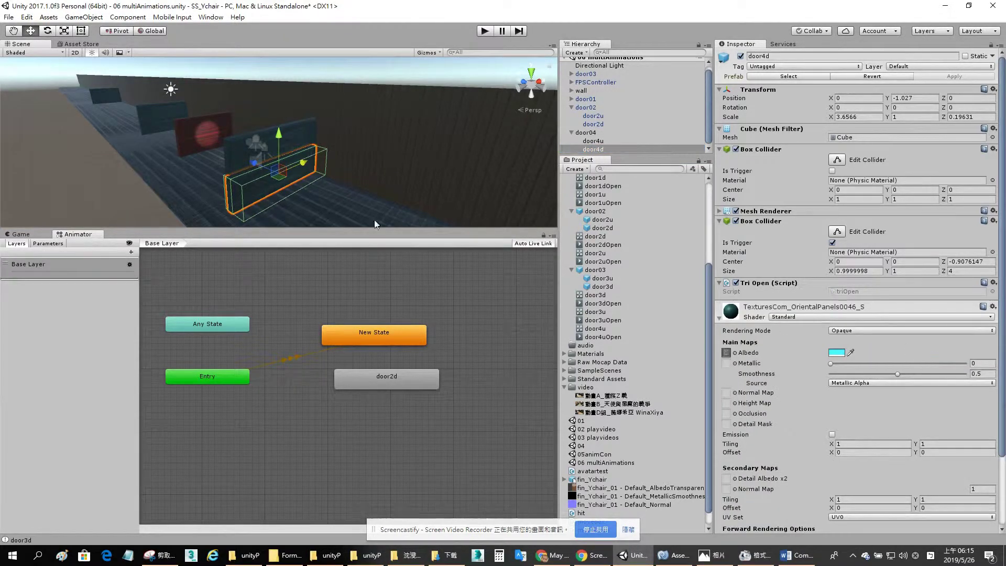
# Create a new animation clip for door4d, saved as door4dOpen.anim in the 06 assets folder.
pyautogui.click(211, 17)
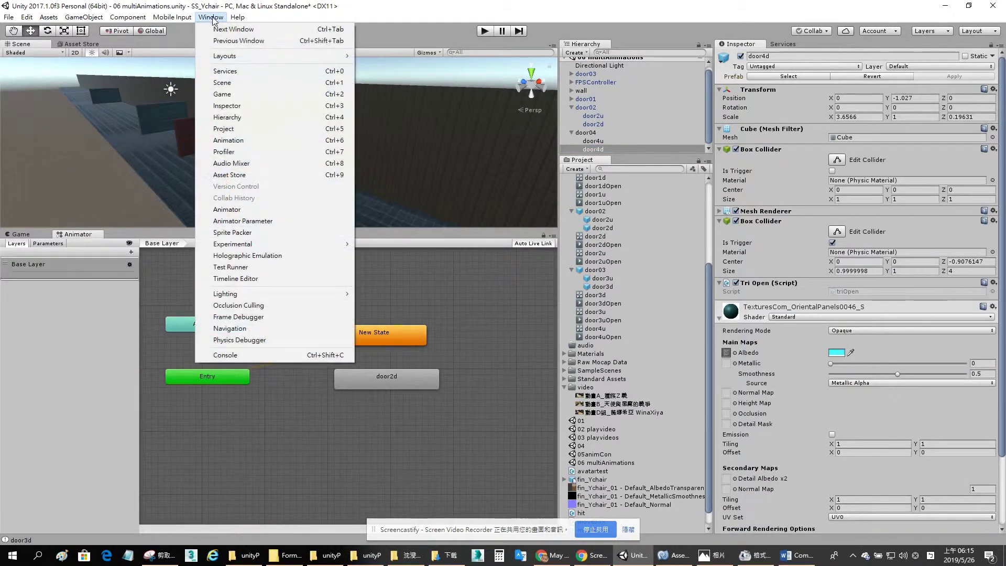
pyautogui.click(244, 141)
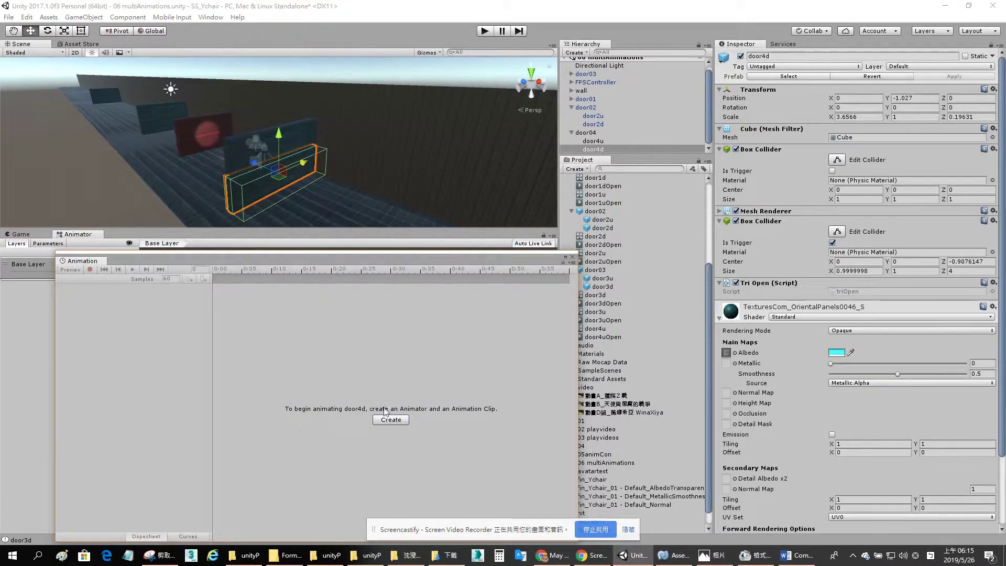
pyautogui.click(397, 420)
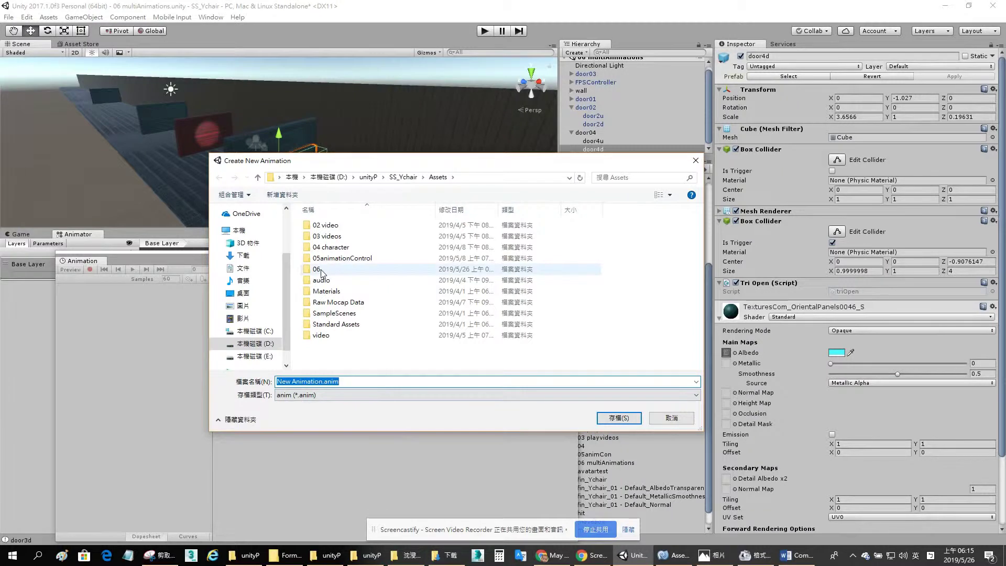
pyautogui.doubleClick(325, 270)
pyautogui.click(340, 302)
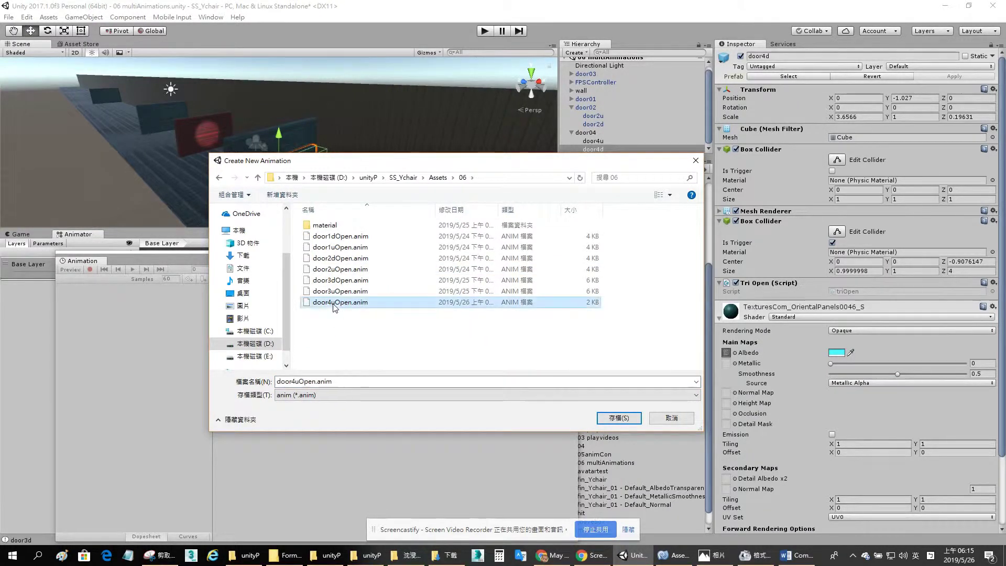
pyautogui.click(297, 383)
pyautogui.click(297, 383)
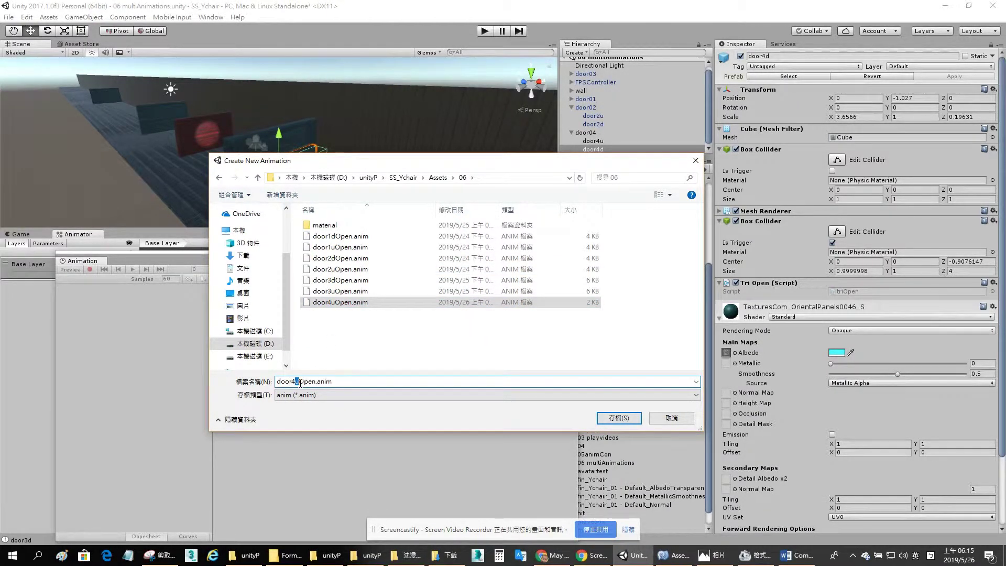
pyautogui.write('d')
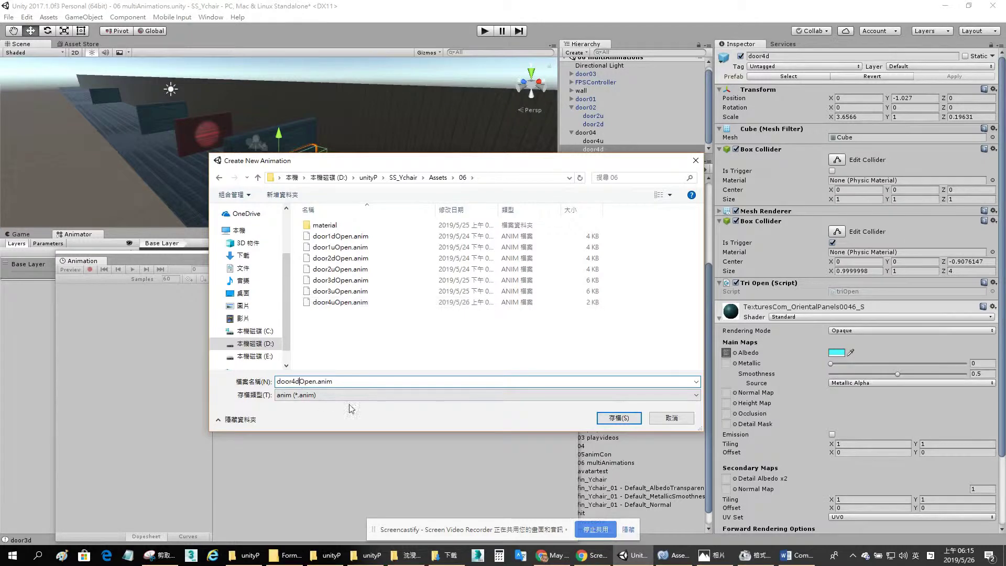
pyautogui.click(608, 419)
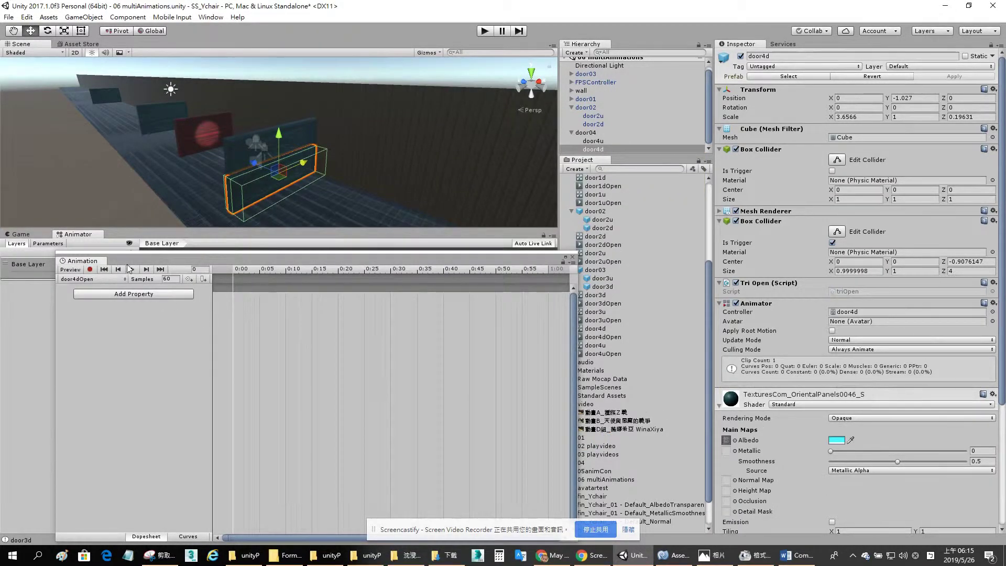
# Add door4d's Transform Position and Scale as animated properties of the door4dOpen clip.
pyautogui.click(172, 295)
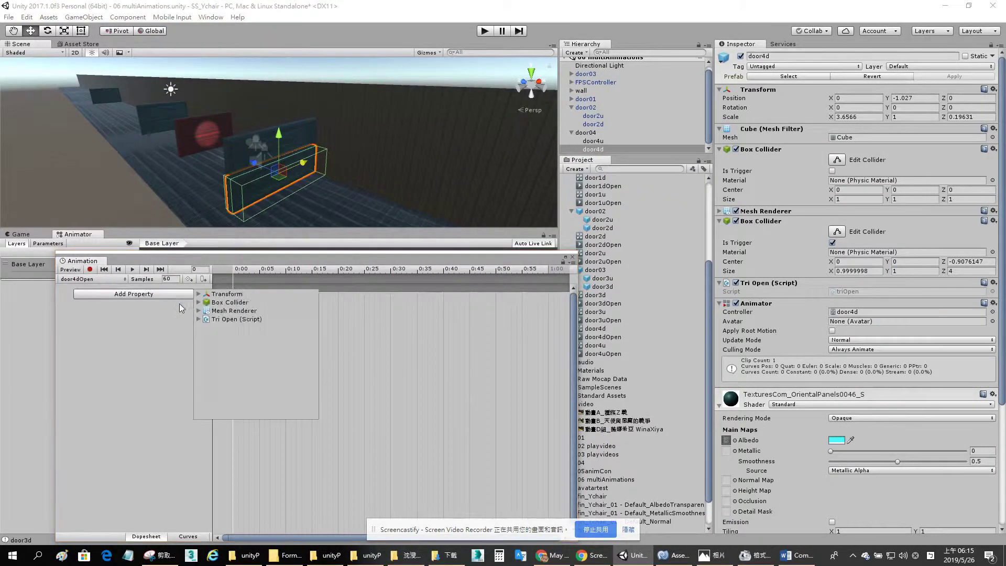
pyautogui.click(199, 294)
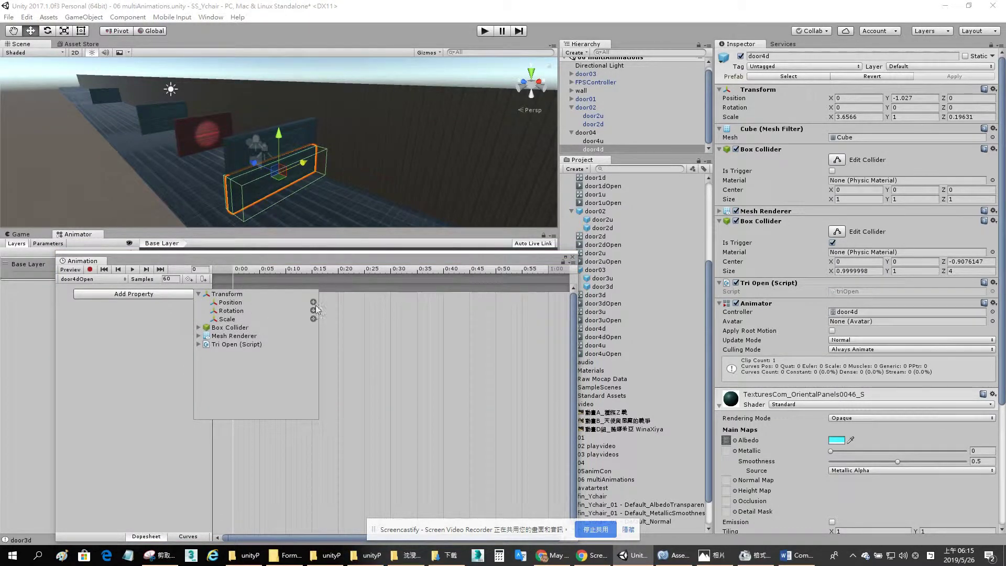
pyautogui.click(313, 302)
pyautogui.click(175, 312)
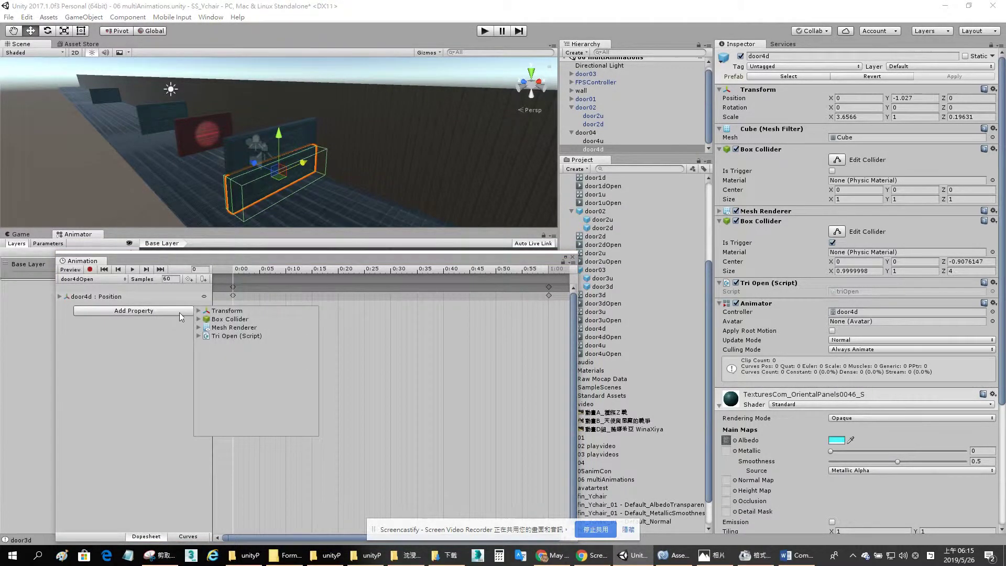
pyautogui.click(199, 311)
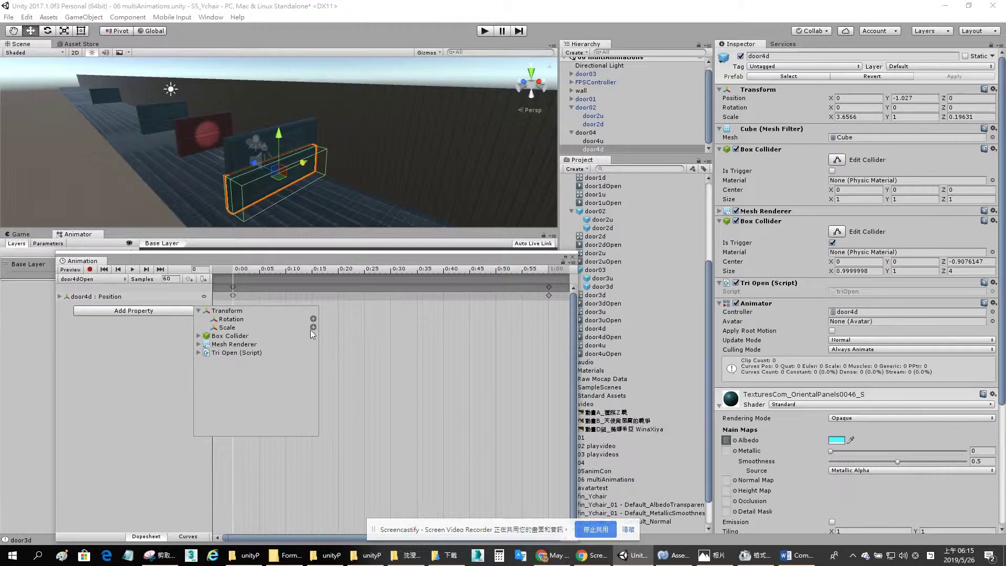
pyautogui.click(313, 327)
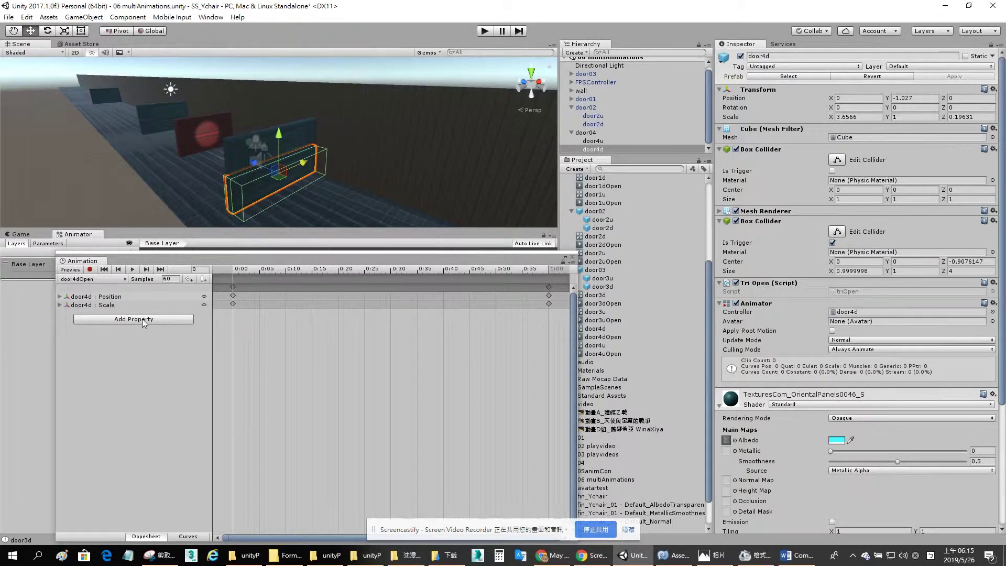
# Try shrinking door4d's X scale to about 0.49 and moving it to about X -2.37 at 1:00 with keyframe recording off.
pyautogui.moveTo(235, 269); pyautogui.dragTo(549, 261)
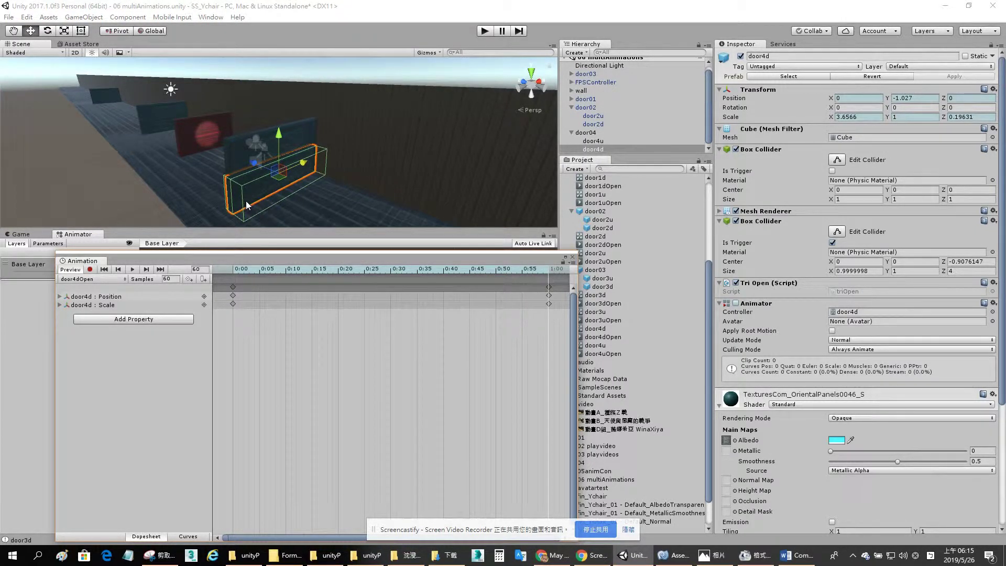
pyautogui.press('e')
pyautogui.press('r')
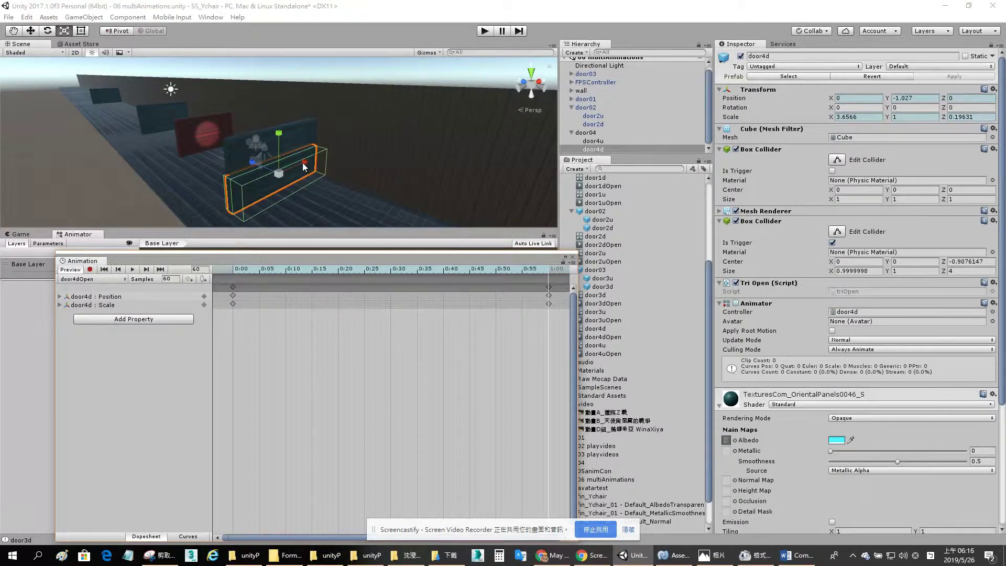
pyautogui.moveTo(304, 167); pyautogui.dragTo(280, 172)
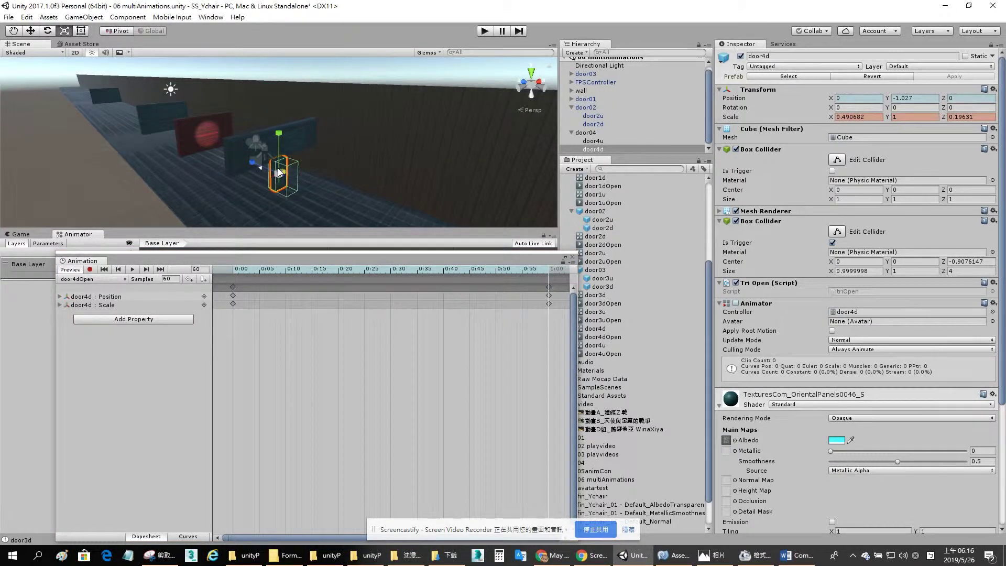
pyautogui.press('w')
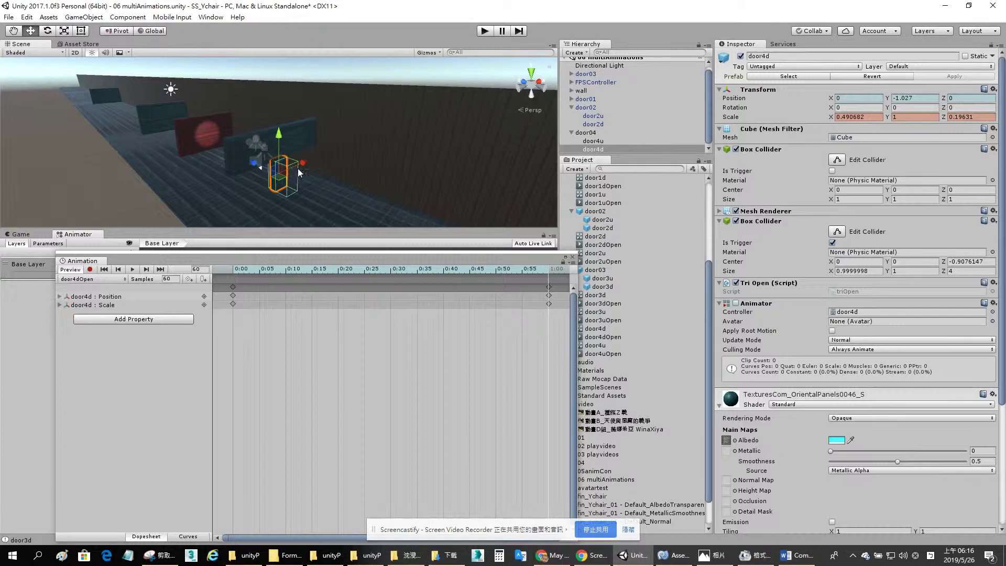
pyautogui.moveTo(298, 168); pyautogui.dragTo(248, 171)
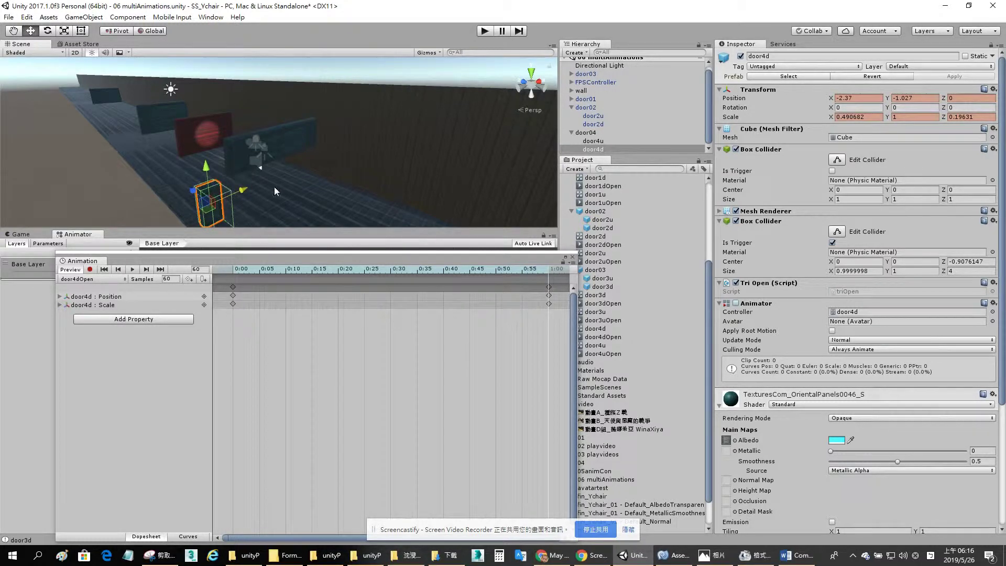
pyautogui.moveTo(357, 269); pyautogui.dragTo(542, 284)
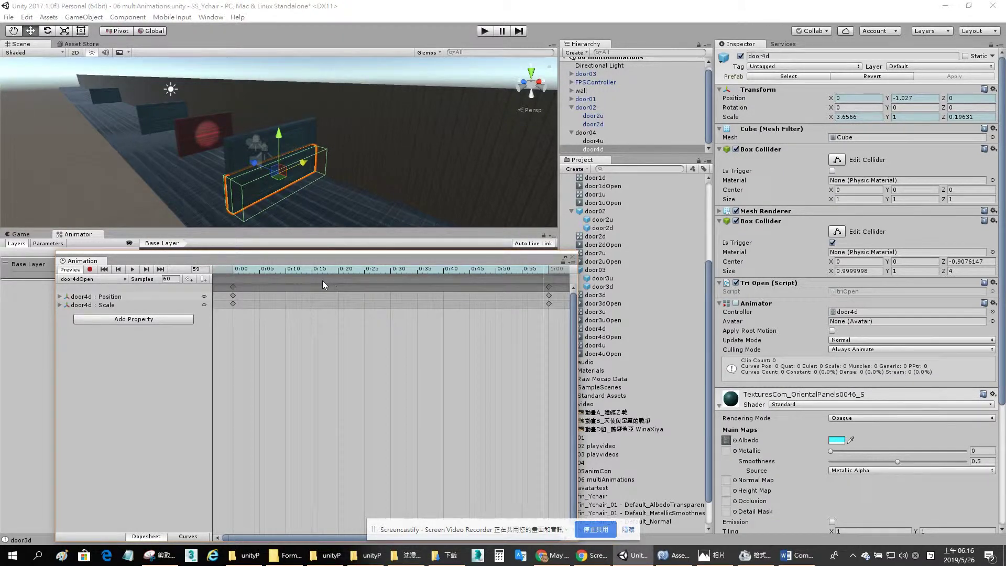
# With keyframe recording on, shrink door4d's X scale to about 0.416 at 1:00 and move it sideways to about X -2.3.
pyautogui.click(90, 269)
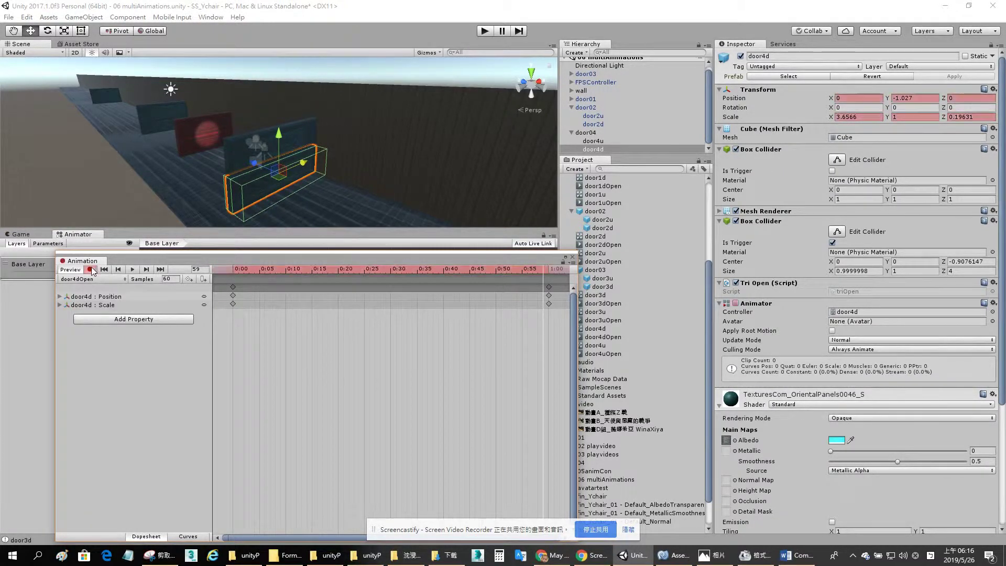
pyautogui.moveTo(542, 272)
pyautogui.mouseDown()
pyautogui.moveTo(229, 246)
pyautogui.moveTo(473, 278)
pyautogui.moveTo(549, 274)
pyautogui.mouseUp()
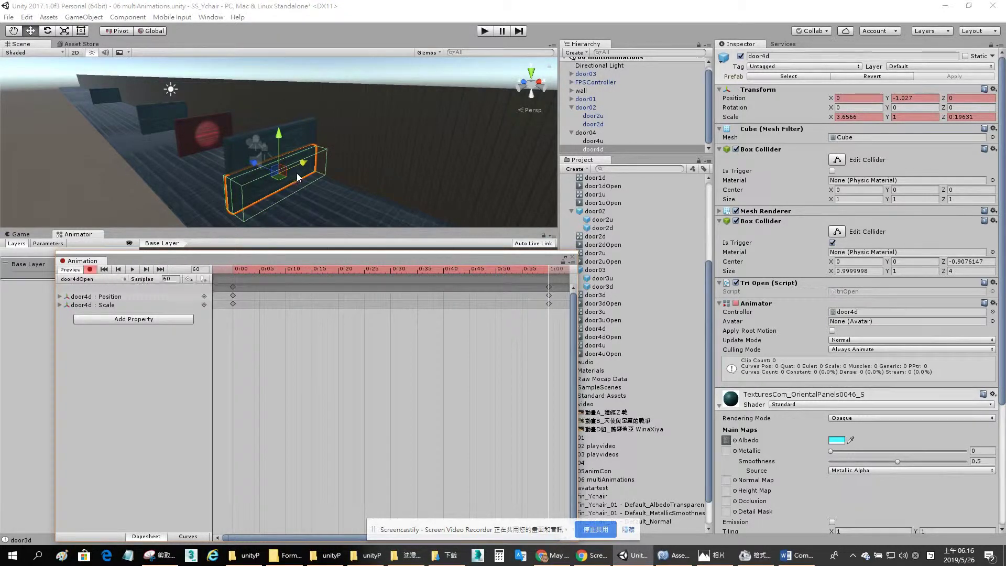
pyautogui.press('e')
pyautogui.press('r')
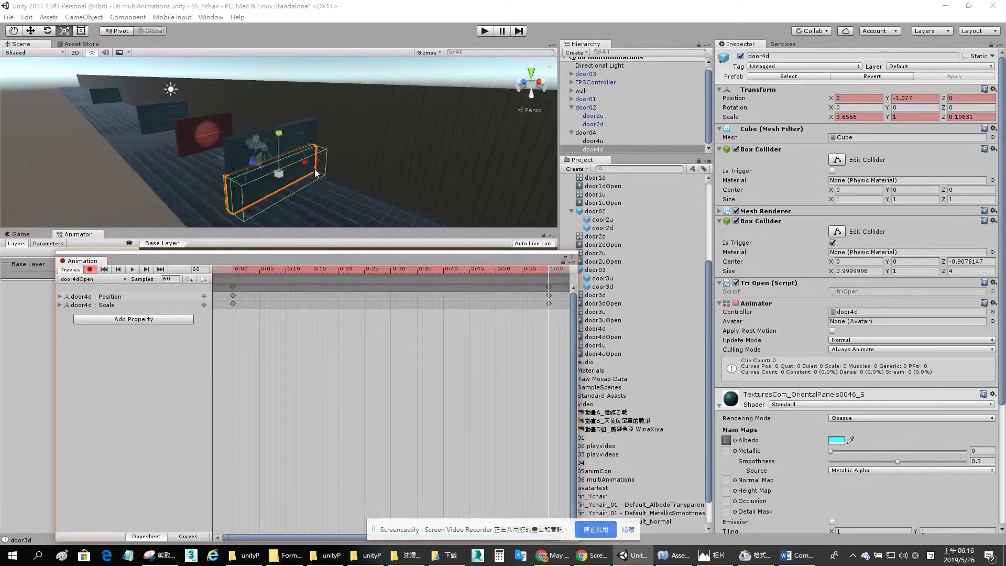
pyautogui.moveTo(309, 166); pyautogui.dragTo(251, 177)
pyautogui.press('w')
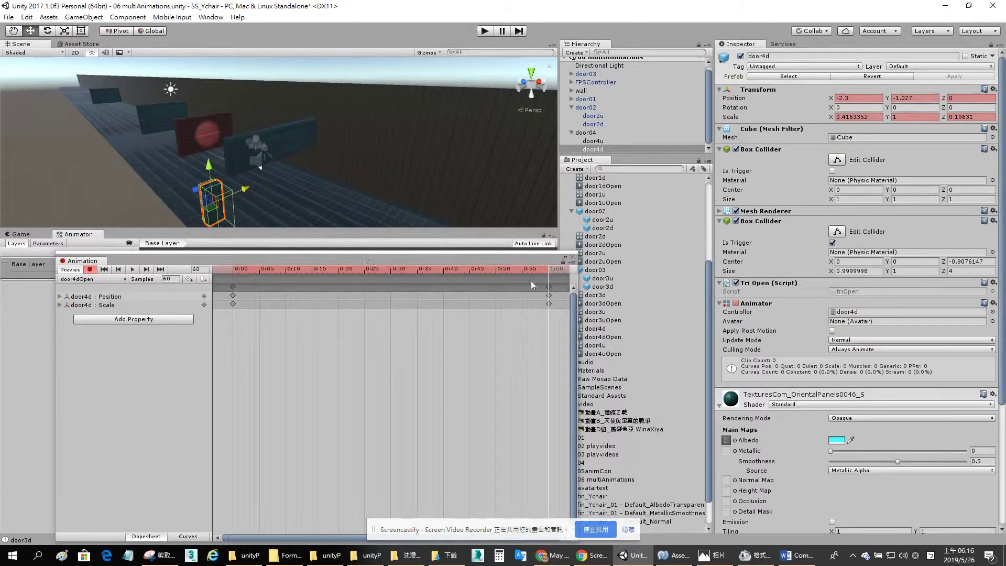
# Scrub the door4dOpen clip back to frame 0, stop keyframe recording and close the Animation window.
pyautogui.moveTo(548, 271); pyautogui.dragTo(222, 266)
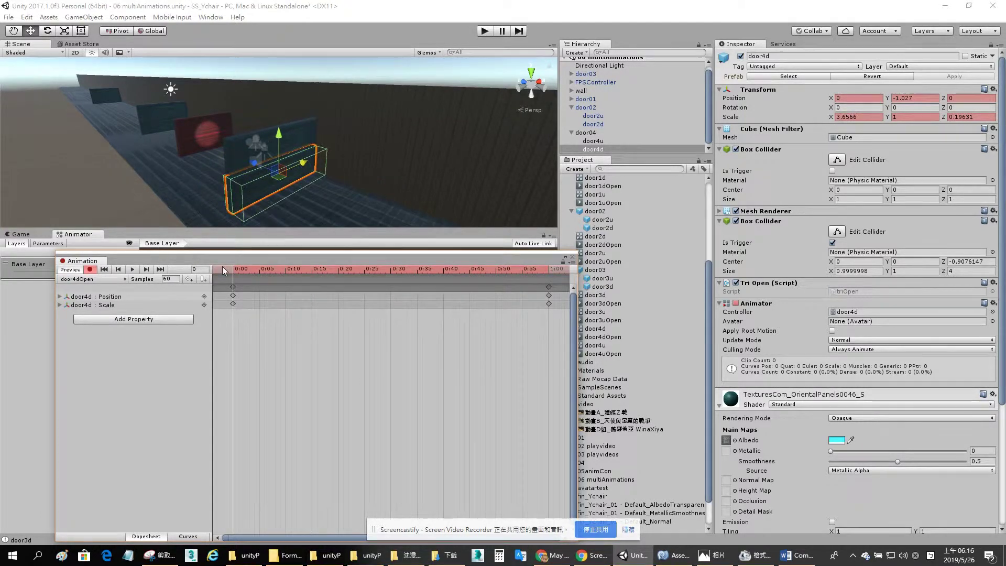
pyautogui.click(94, 269)
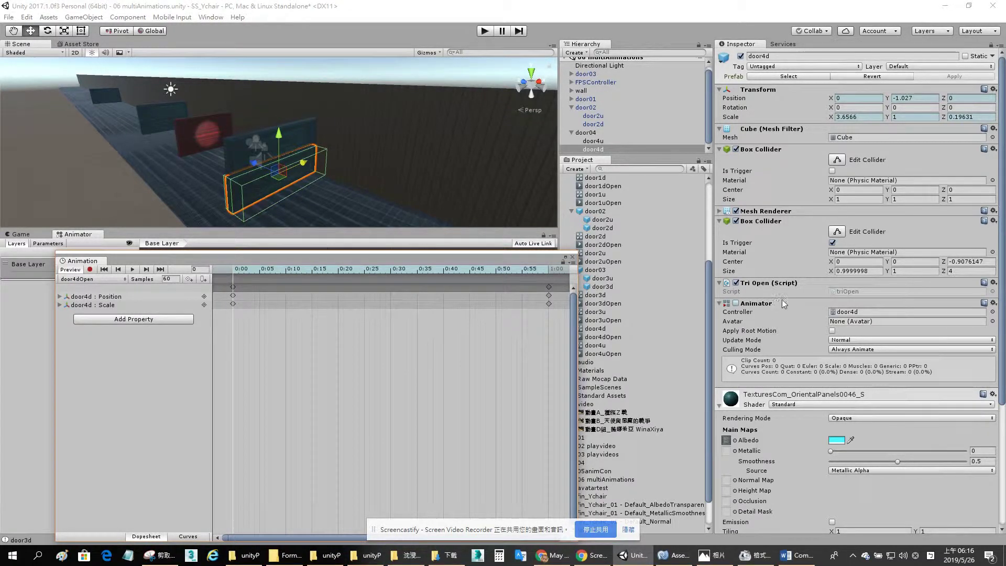
pyautogui.click(848, 313)
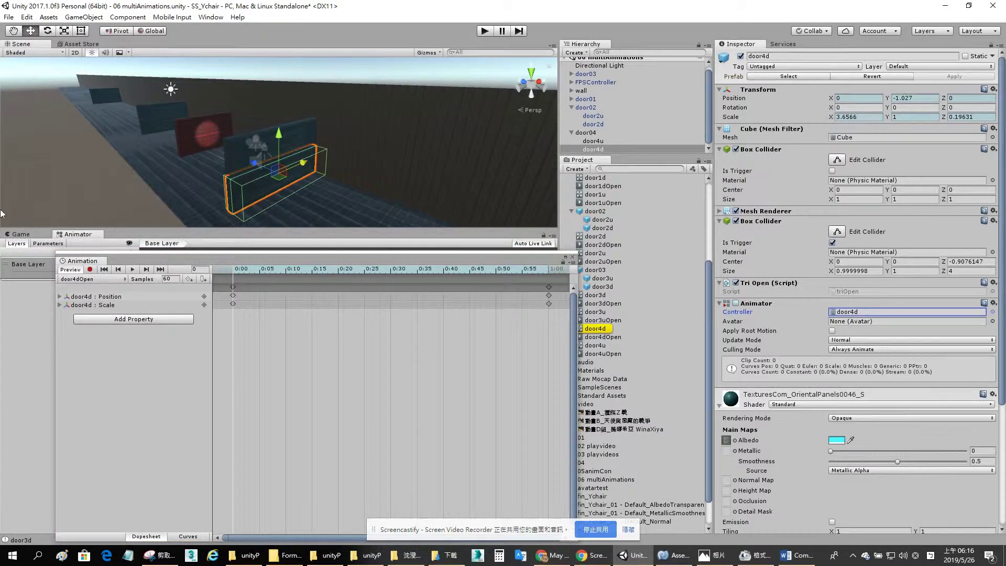
pyautogui.click(79, 243)
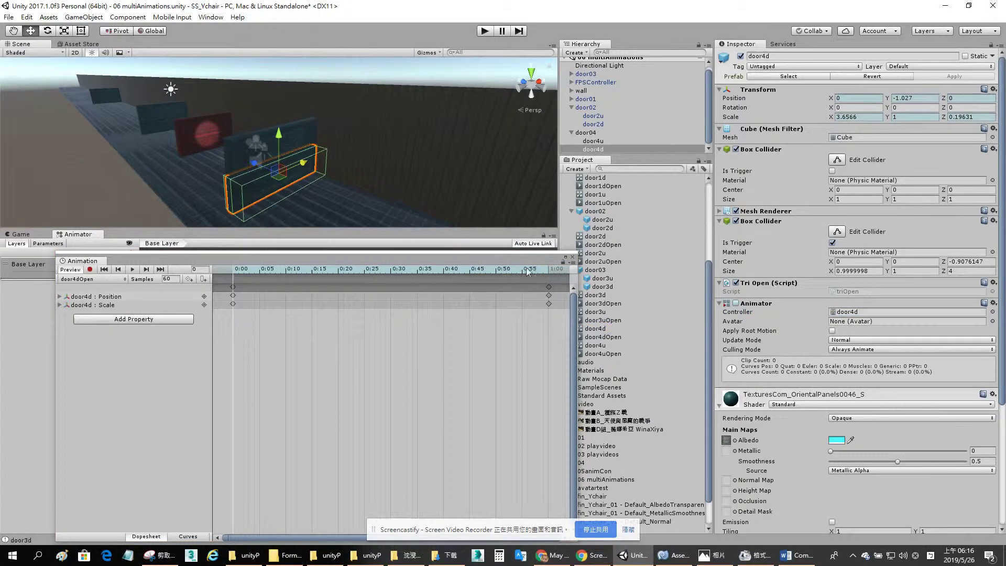
pyautogui.click(573, 256)
# Reposition the door4dOpen state below and beside Entry in door4d's Animator graph and rename it door4d.
pyautogui.click(332, 330)
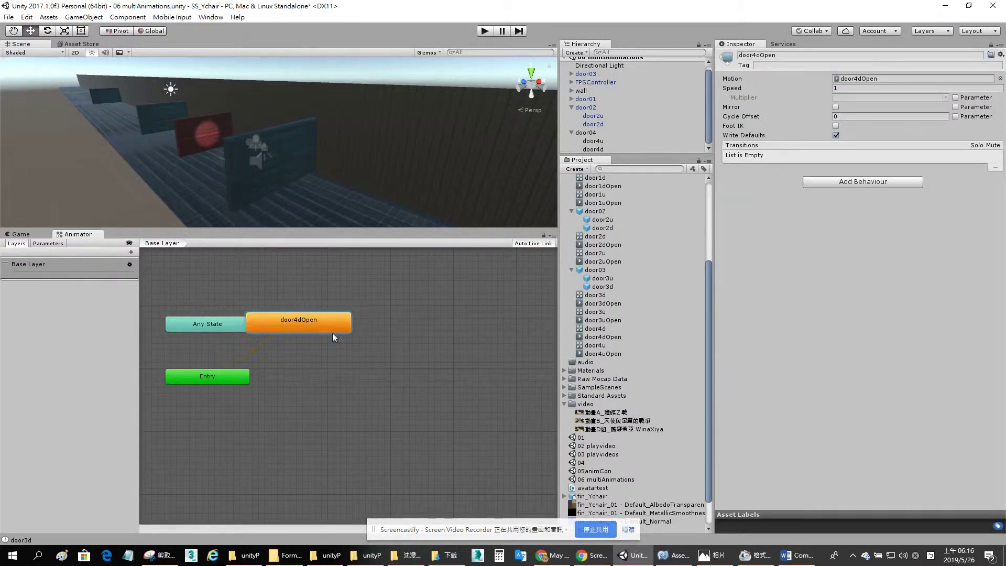
pyautogui.moveTo(332, 335); pyautogui.dragTo(351, 423)
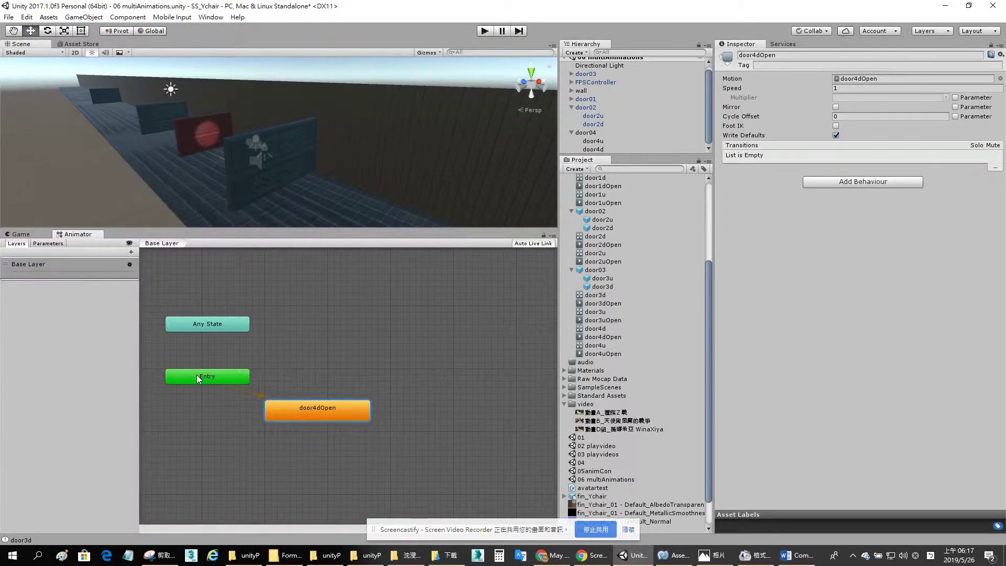
pyautogui.click(759, 55)
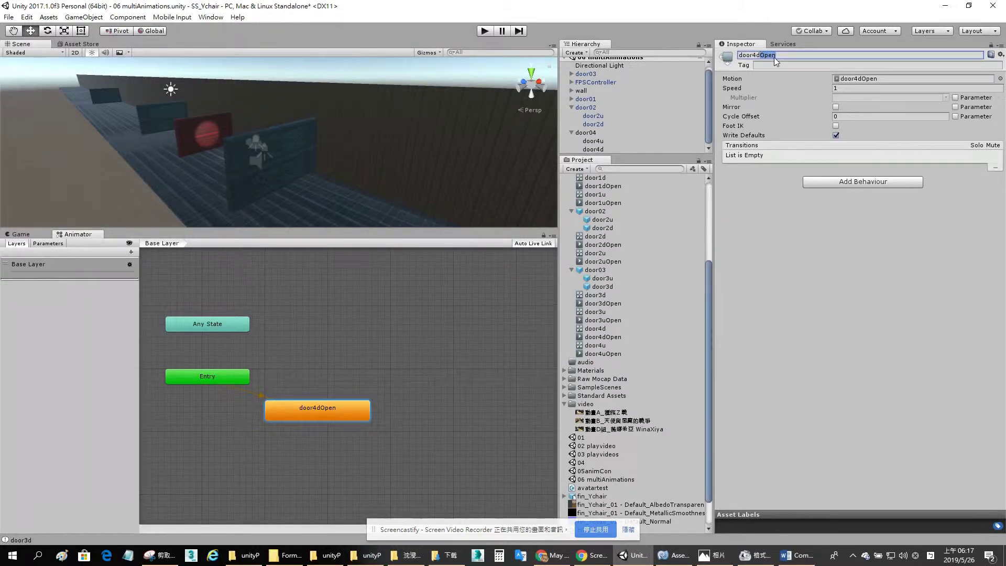
pyautogui.press('BackSpace')
pyautogui.click(395, 285)
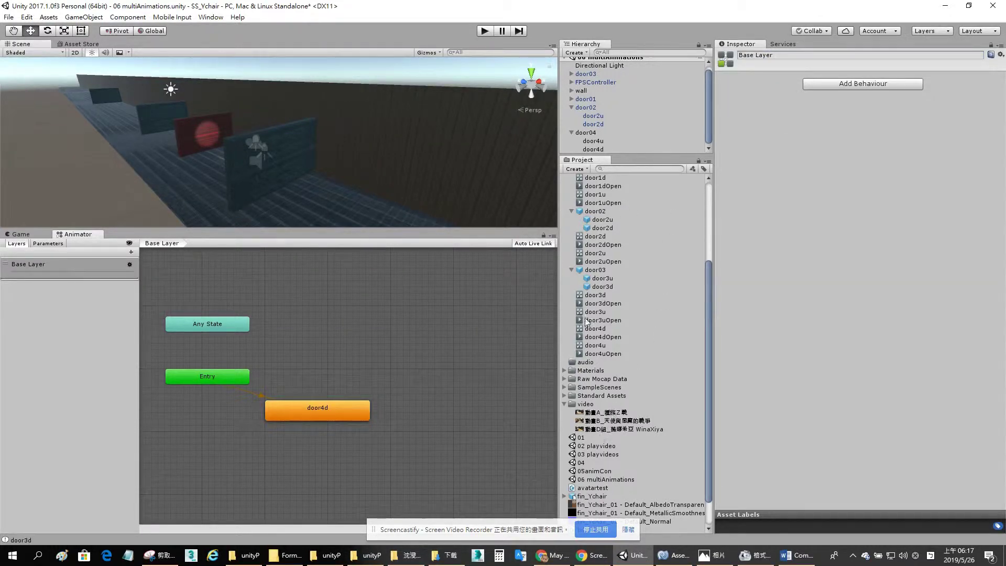
# Rename the door4uOpen state in door4u's Animator graph to door4u and move it slightly lower.
pyautogui.click(596, 141)
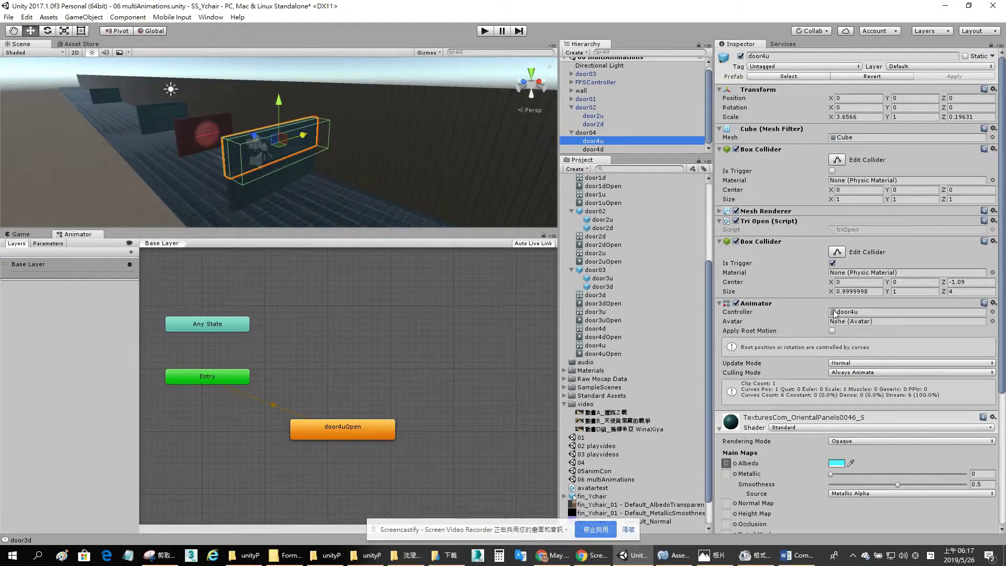
pyautogui.click(379, 435)
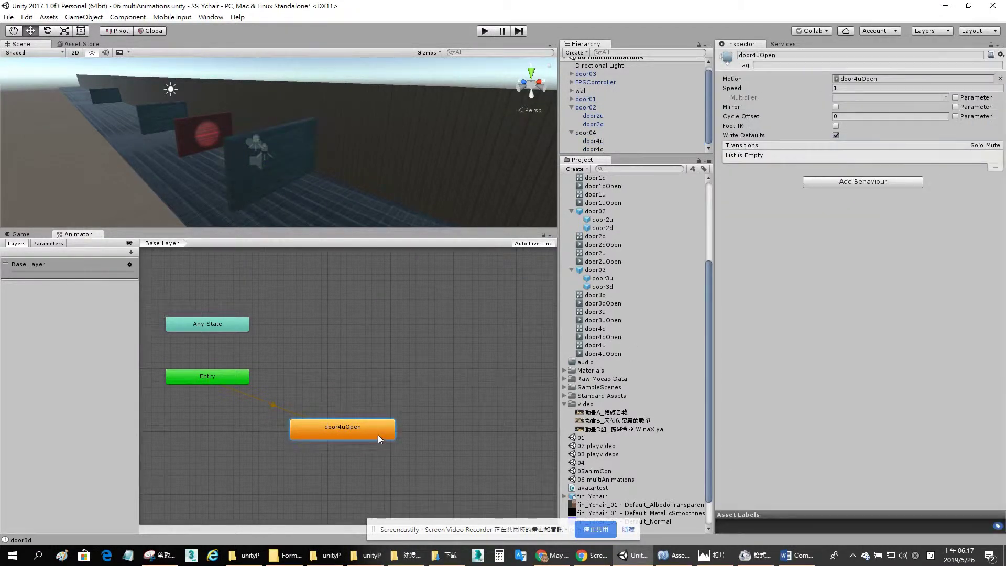
pyautogui.moveTo(760, 53); pyautogui.dragTo(779, 64)
pyautogui.press('BackSpace')
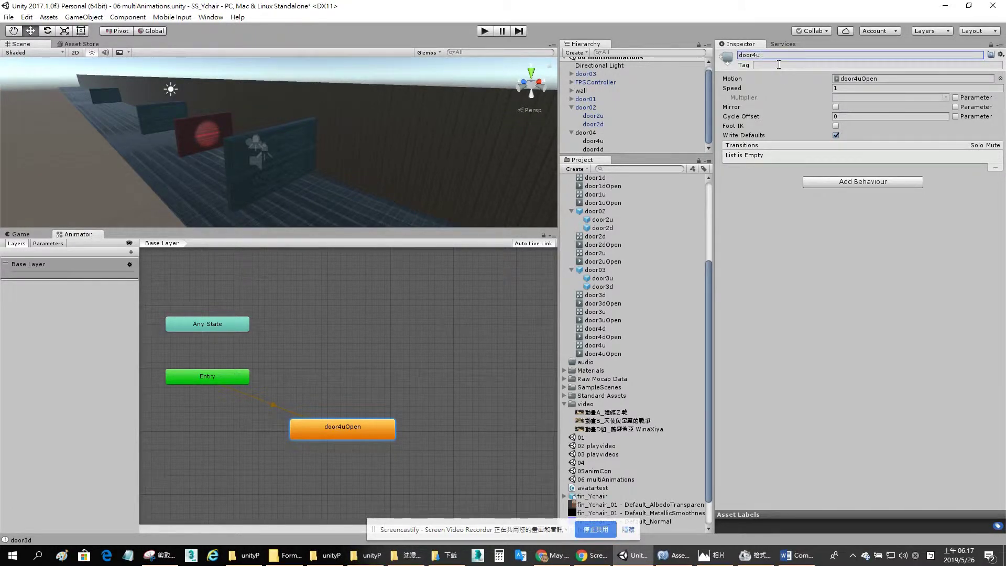
pyautogui.press('Return')
pyautogui.click(323, 338)
pyautogui.moveTo(337, 420); pyautogui.dragTo(335, 445)
# Play-test the scene to check how door04 behaves at the start, and stop it.
pyautogui.click(486, 32)
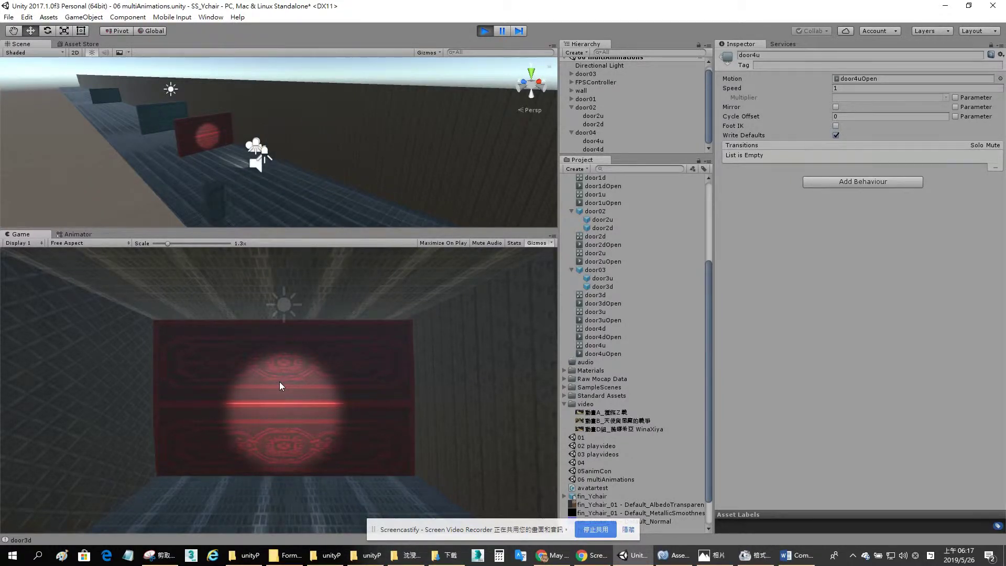
pyautogui.click(280, 383)
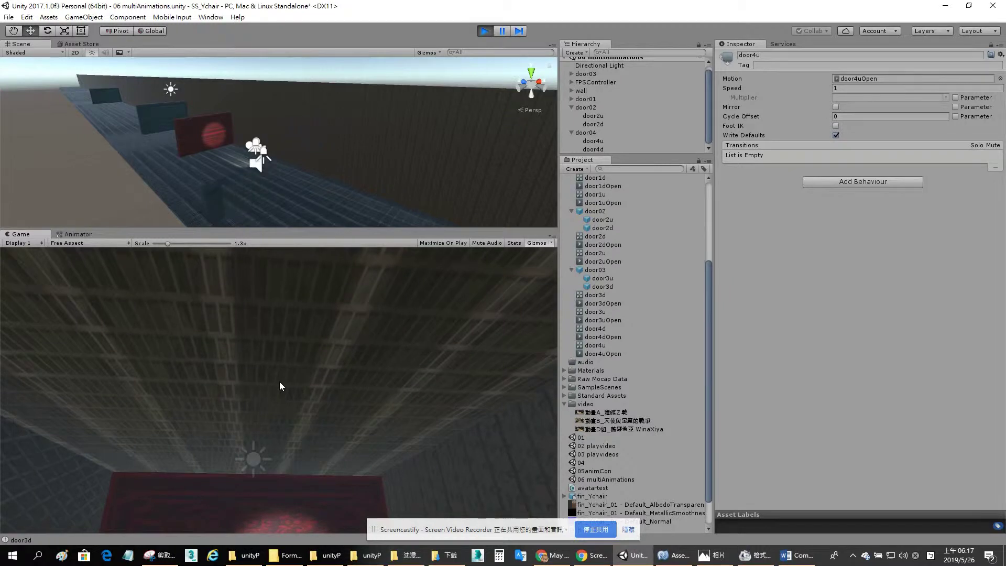
pyautogui.click(484, 33)
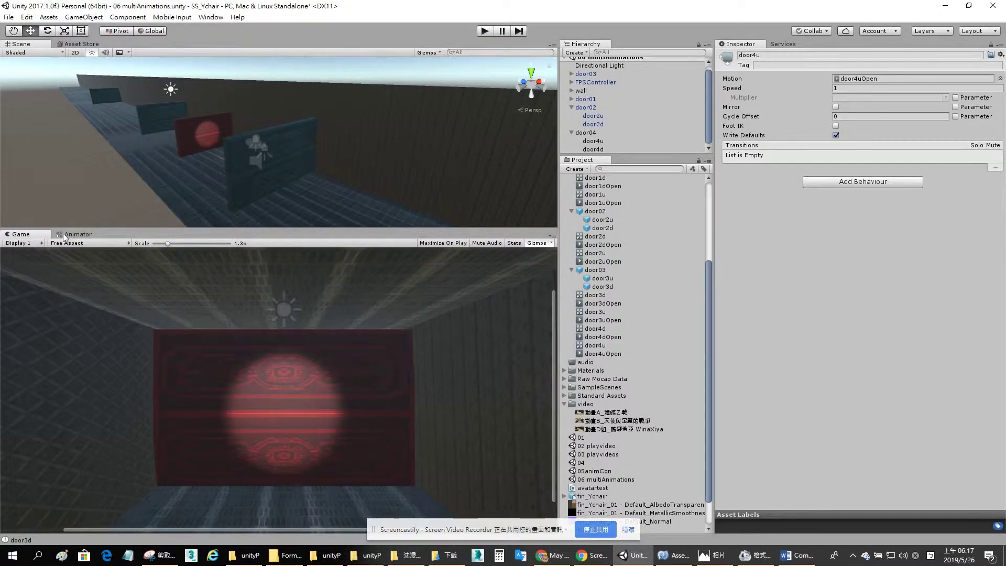
# Create an empty state in door4u's Animator graph and place it above the door4u state.
pyautogui.click(74, 234)
pyautogui.click(291, 400)
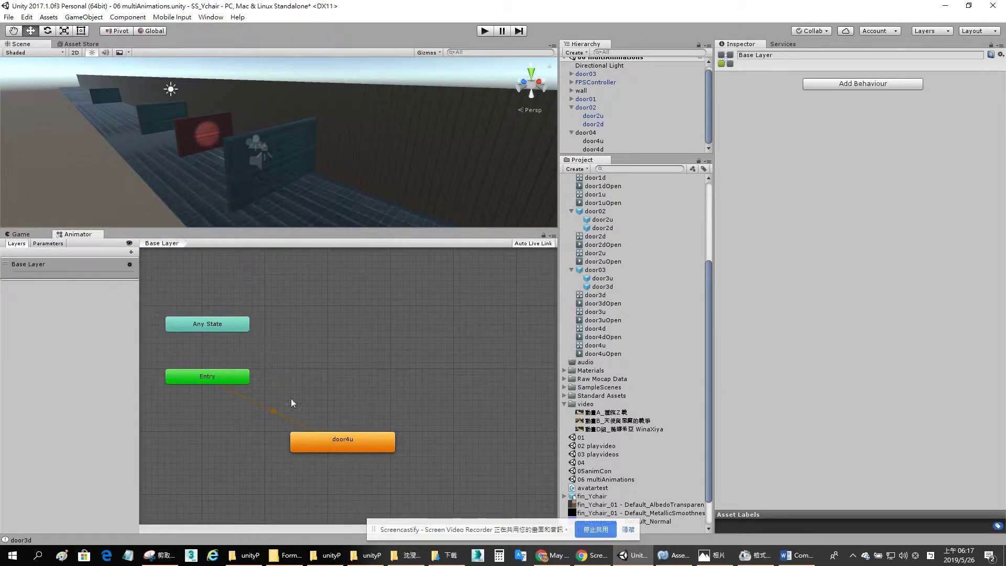
pyautogui.click(332, 446)
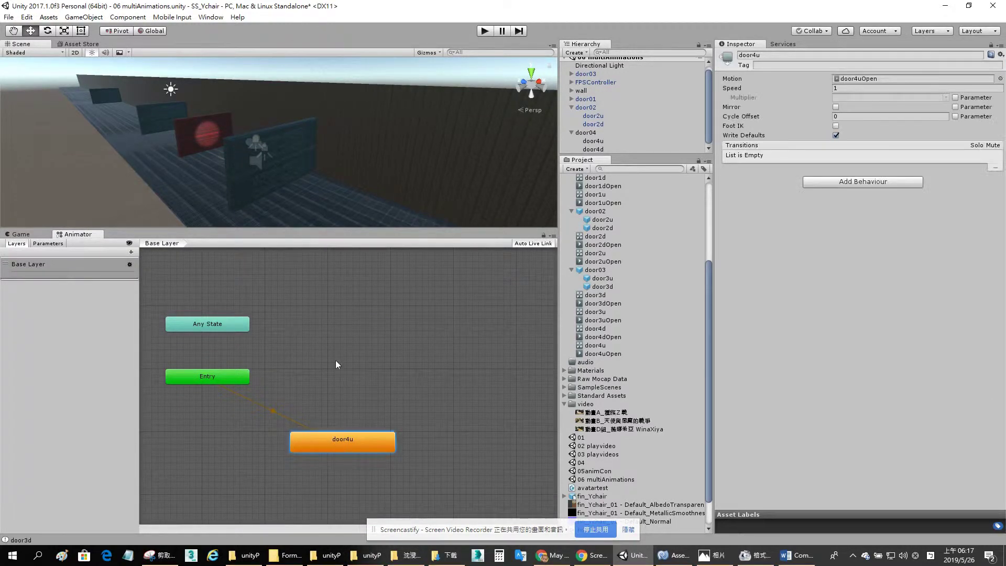
pyautogui.click(331, 360)
pyautogui.rightClick(260, 358)
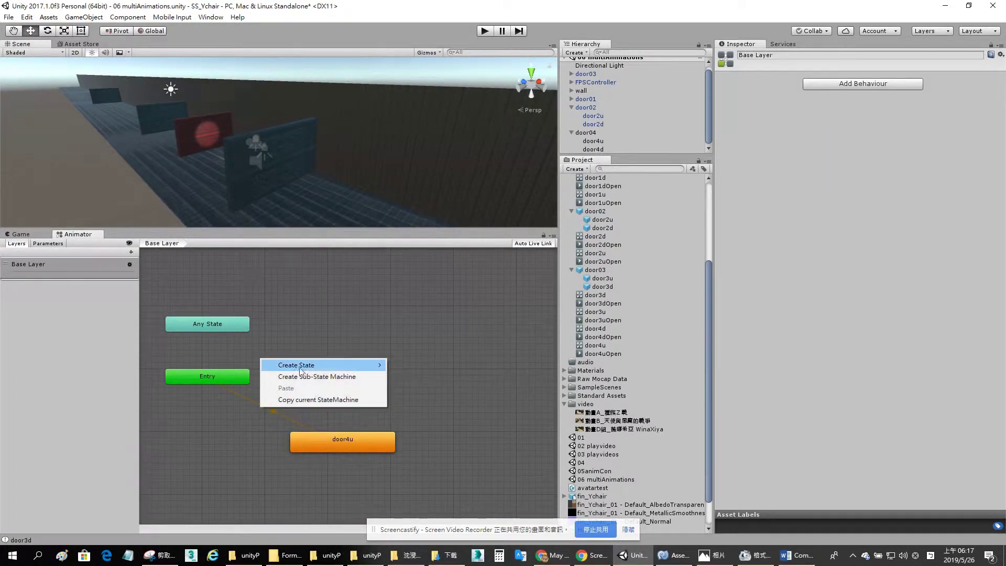
pyautogui.moveTo(308, 367)
pyautogui.click(412, 366)
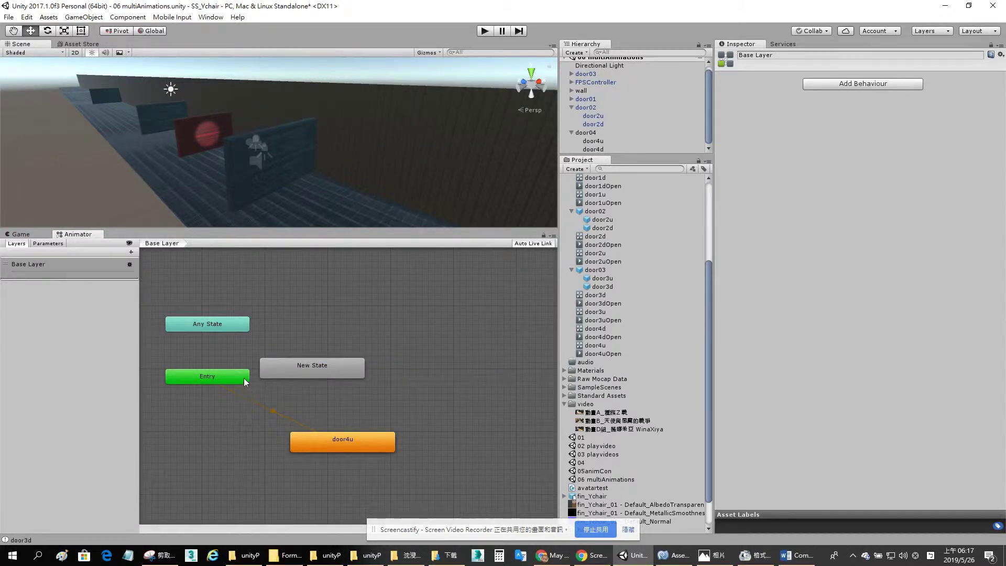
pyautogui.click(297, 374)
pyautogui.moveTo(297, 374); pyautogui.dragTo(350, 358)
# Make a transition from Entry to door4u's new empty state, set that state as the layer default, and align the door4u state below it.
pyautogui.click(219, 380)
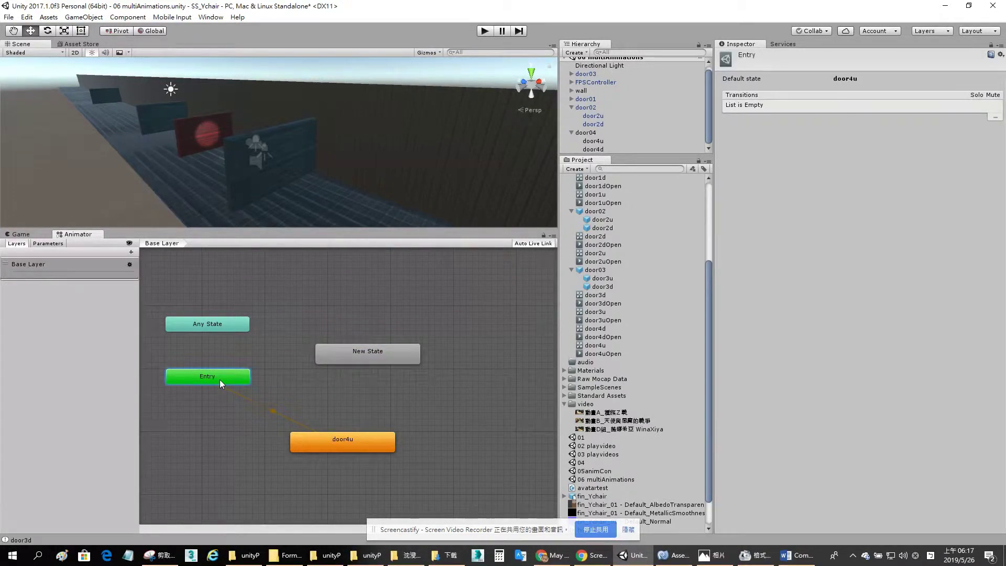
pyautogui.rightClick(219, 379)
pyautogui.click(241, 386)
pyautogui.click(319, 356)
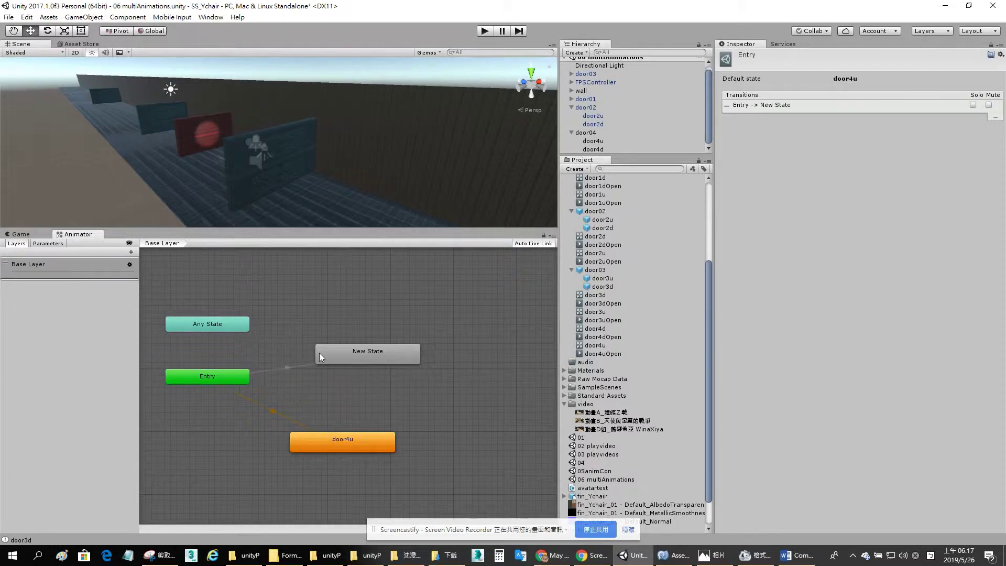
pyautogui.moveTo(366, 358)
pyautogui.mouseDown()
pyautogui.moveTo(318, 364)
pyautogui.moveTo(351, 356)
pyautogui.mouseUp()
pyautogui.rightClick(352, 356)
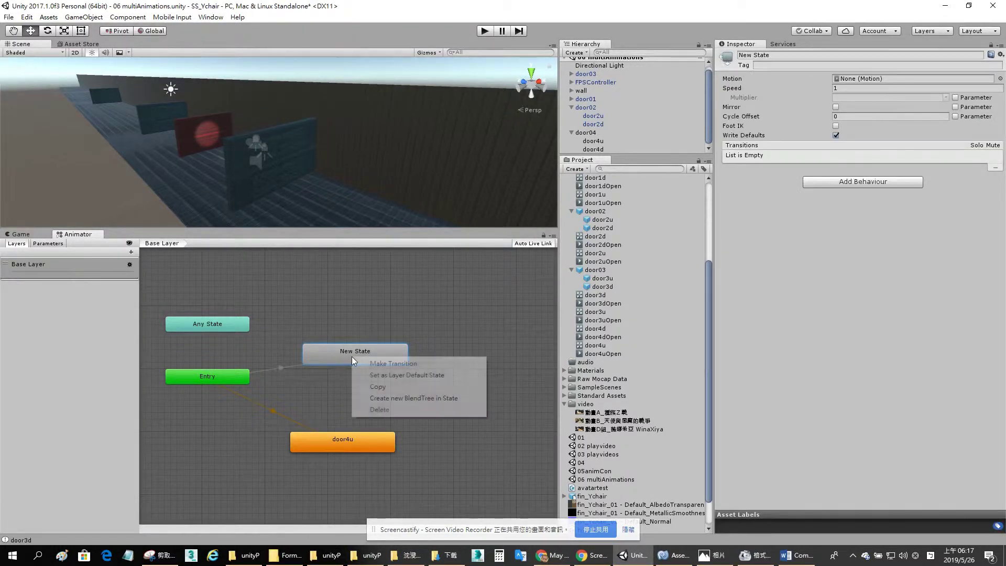
pyautogui.click(416, 375)
pyautogui.moveTo(359, 443); pyautogui.dragTo(370, 422)
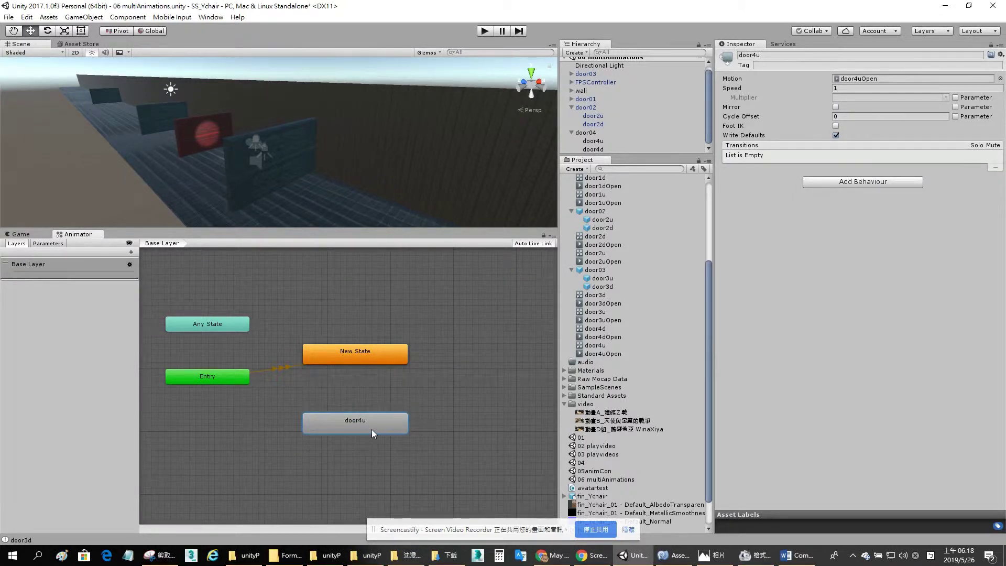
pyautogui.moveTo(372, 429); pyautogui.dragTo(369, 438)
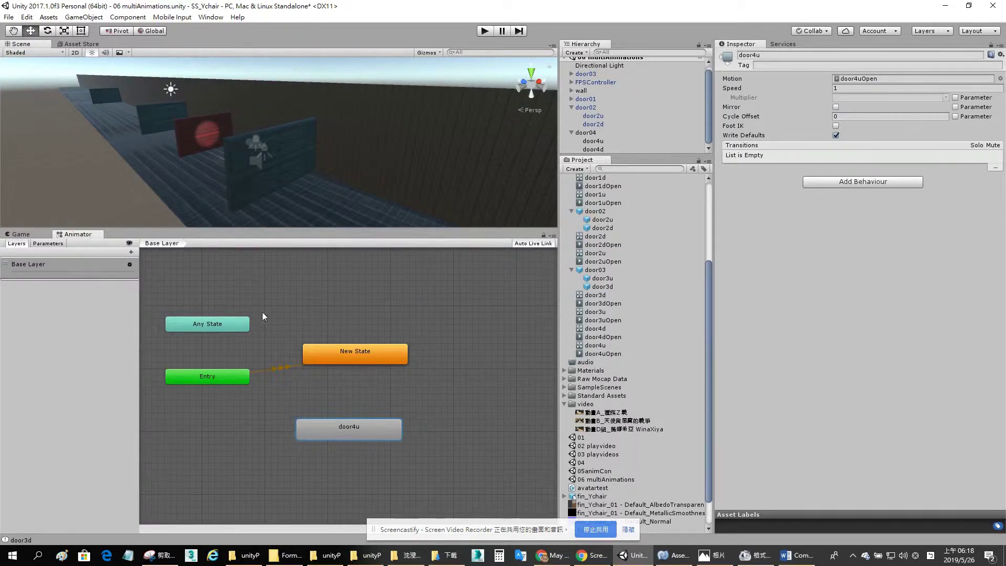
# Shift the door4d state sideways in door4d's Animator graph and create an empty state above it.
pyautogui.click(598, 150)
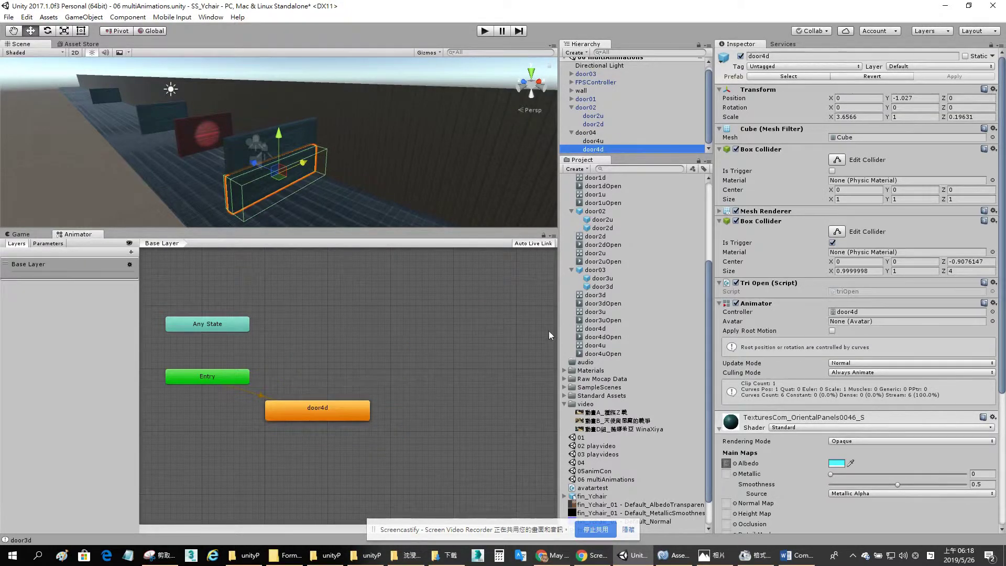
pyautogui.moveTo(342, 422); pyautogui.dragTo(387, 427)
pyautogui.rightClick(381, 355)
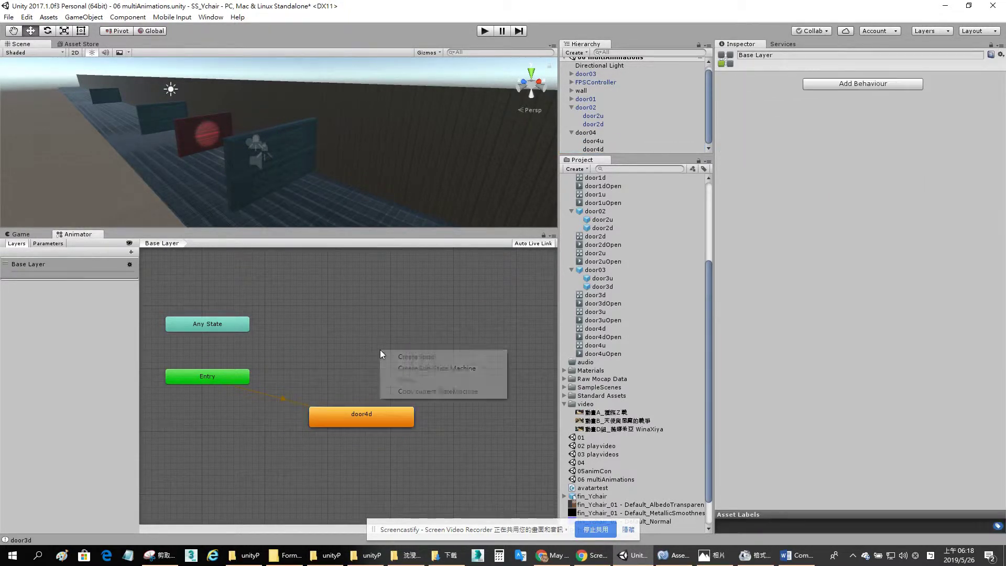
pyautogui.moveTo(450, 355)
pyautogui.click(530, 356)
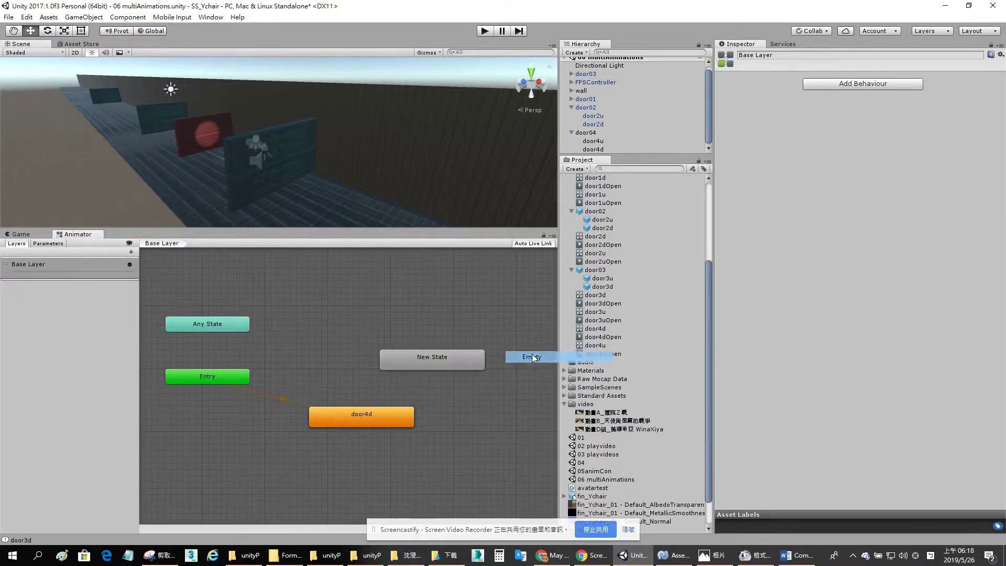
# Make a transition from Entry to door4d's new empty state and line up that state above the door4d state.
pyautogui.rightClick(223, 375)
pyautogui.click(234, 377)
pyautogui.click(397, 361)
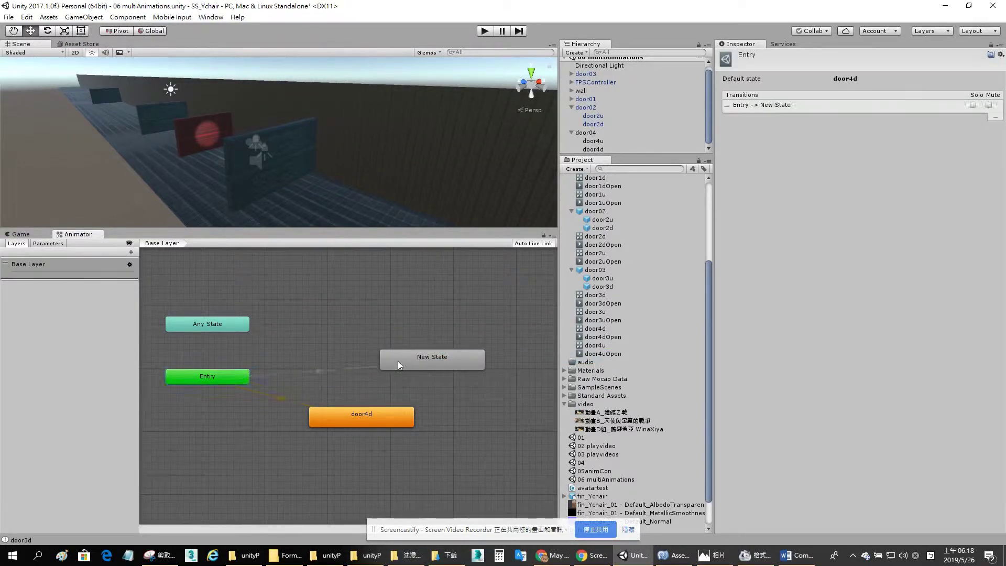
pyautogui.moveTo(408, 363); pyautogui.dragTo(356, 358)
pyautogui.moveTo(356, 414); pyautogui.dragTo(377, 428)
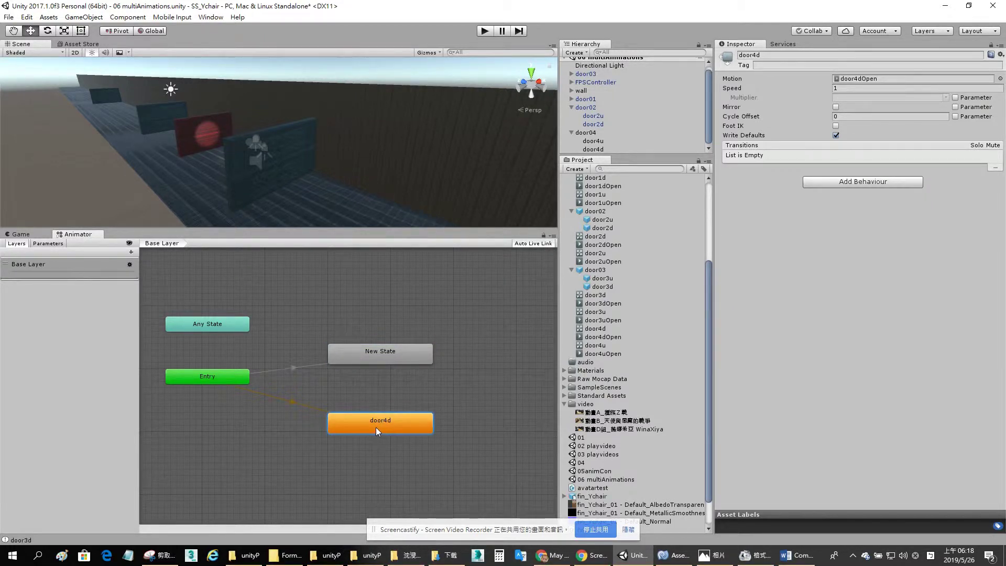
# Set the empty state in door4d's Animator graph as the layer default state.
pyautogui.click(373, 364)
pyautogui.click(373, 360)
pyautogui.rightClick(373, 359)
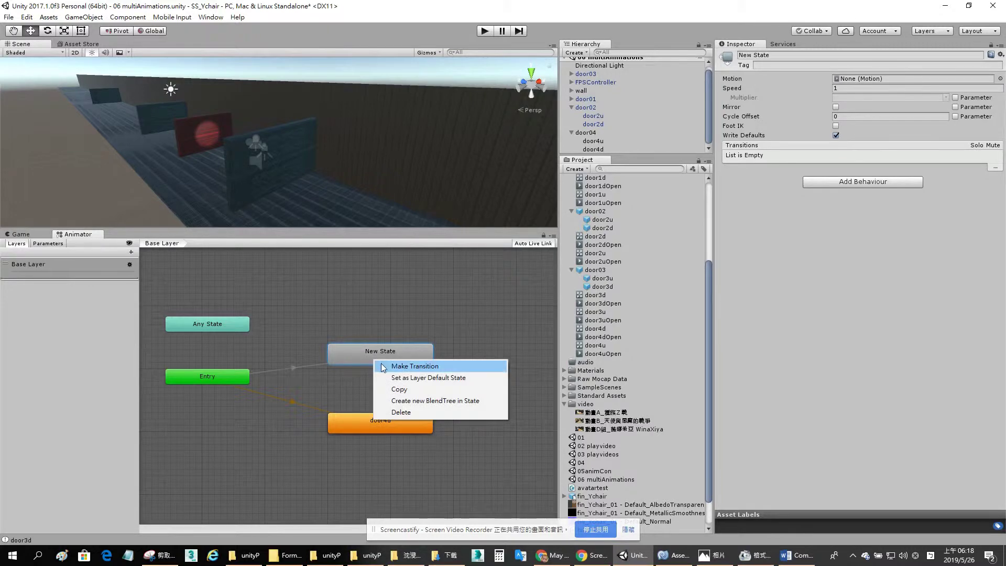
pyautogui.click(389, 378)
pyautogui.moveTo(351, 355); pyautogui.dragTo(340, 361)
# Briefly play-test the scene and move the FPSController back along Z to about -15.718, in front of door04.
pyautogui.click(486, 31)
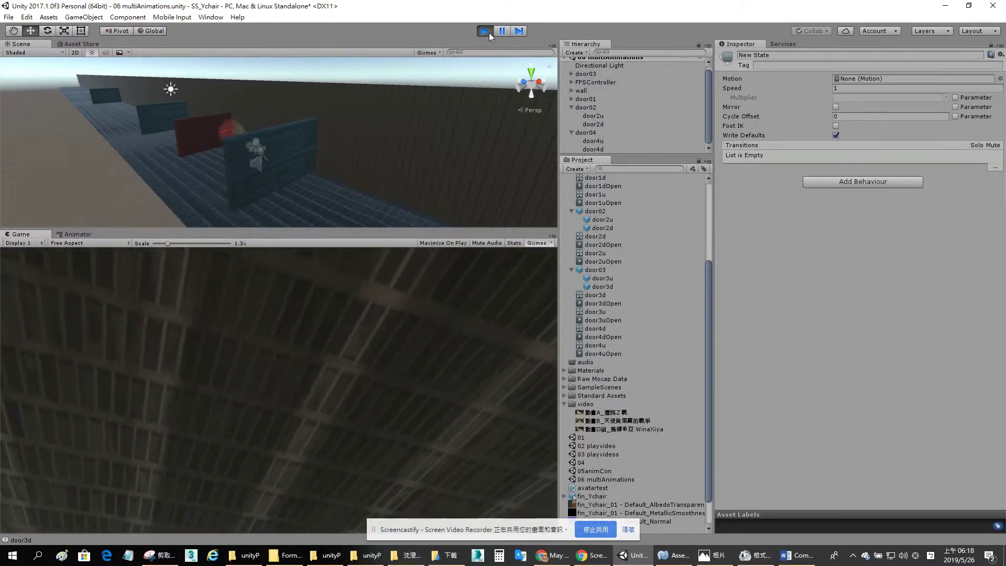
pyautogui.click(486, 31)
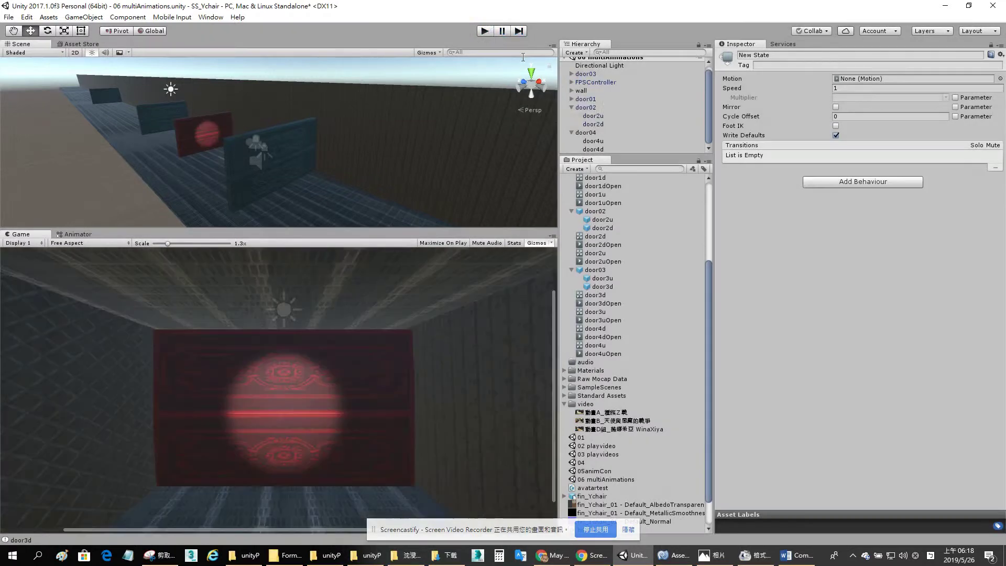
pyautogui.click(593, 82)
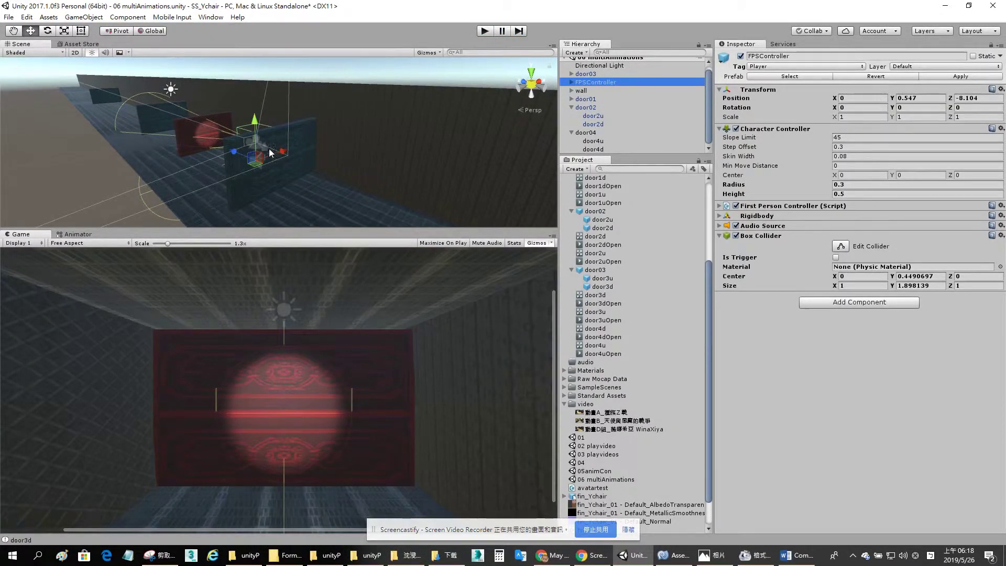
pyautogui.moveTo(234, 152); pyautogui.dragTo(341, 208)
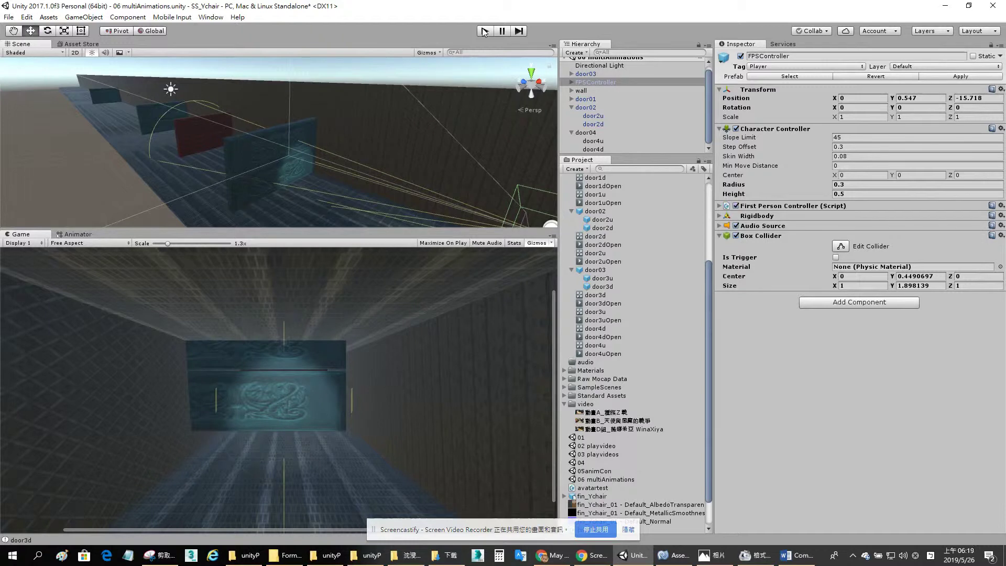
# Move door04 to Y 1.53 and X -0.04 to center it in the corridor.
pyautogui.click(590, 135)
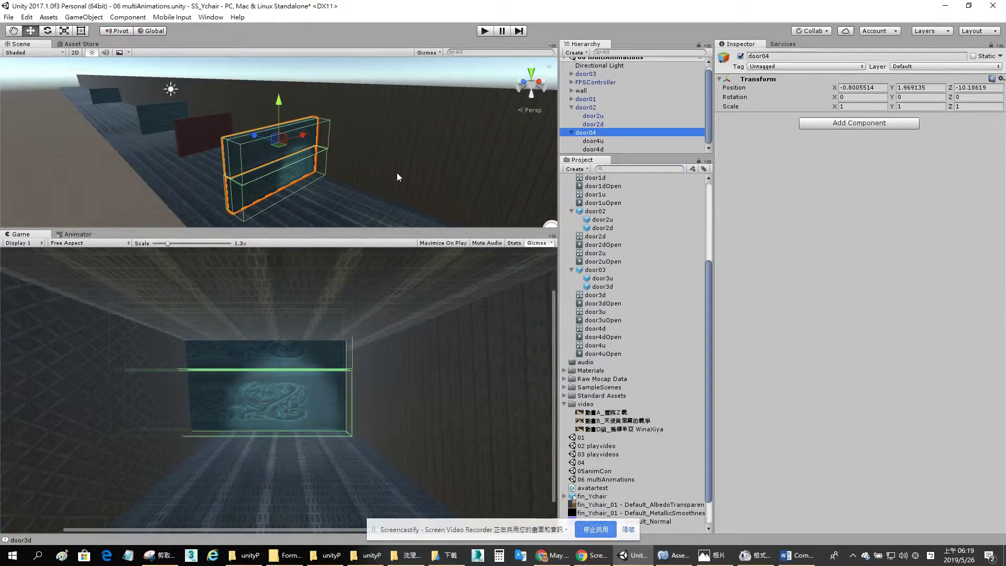
pyautogui.moveTo(280, 104); pyautogui.dragTo(279, 115)
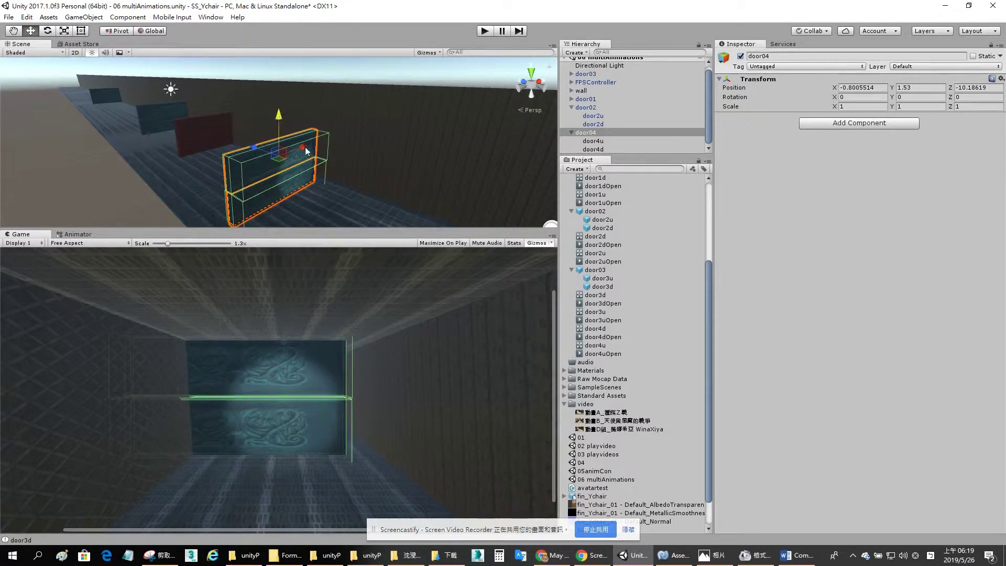
pyautogui.moveTo(305, 151); pyautogui.dragTo(320, 142)
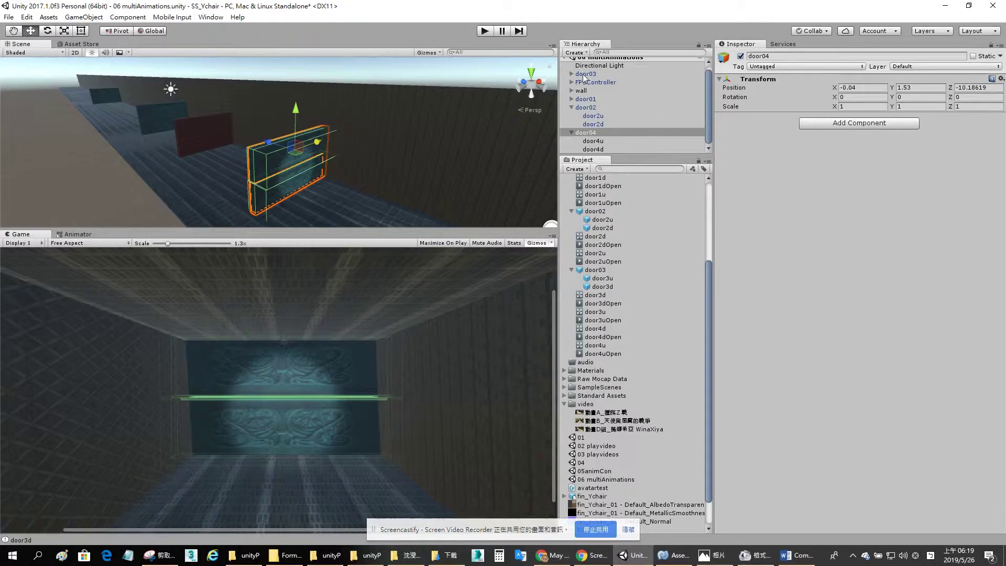
# Find the door4uOpen clip used by door4u's Animator state and turn off its Loop Time.
pyautogui.click(600, 141)
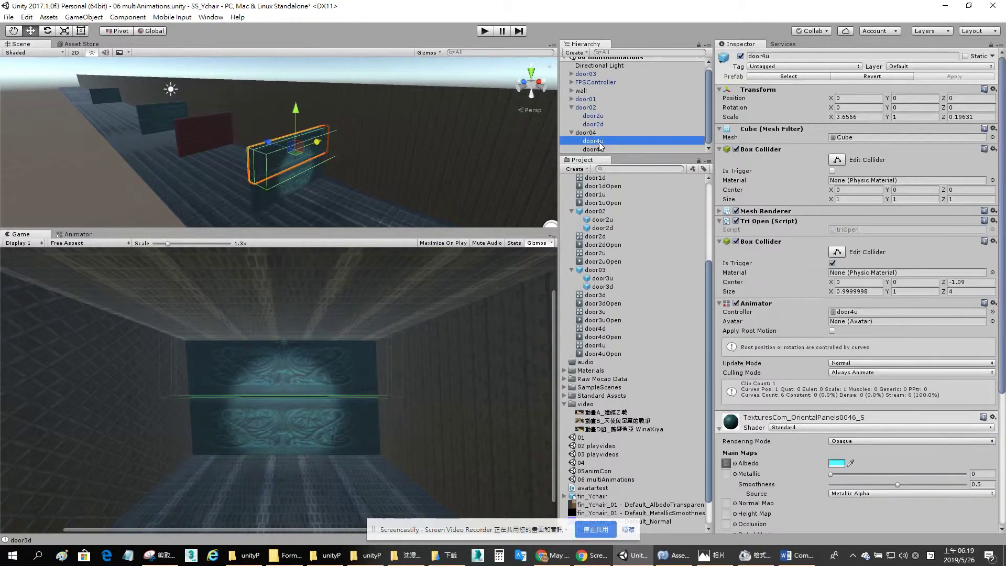
pyautogui.scroll(-1, 663, 393)
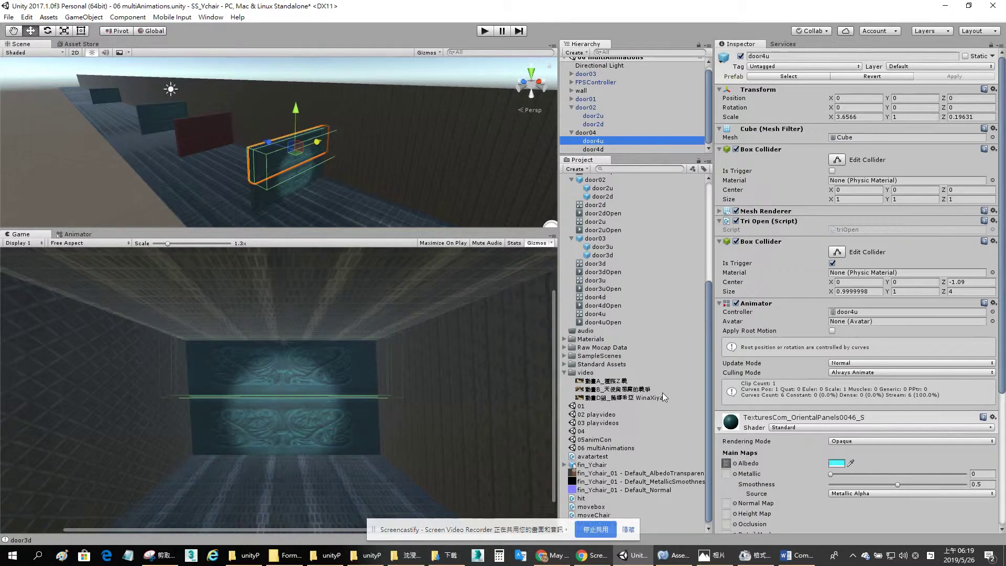
pyautogui.scroll(2, 663, 392)
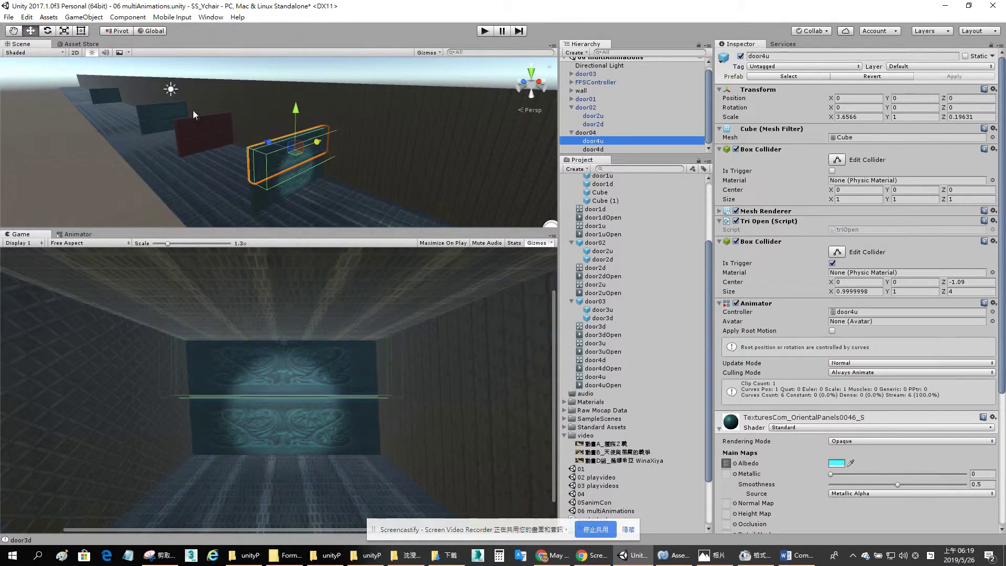
pyautogui.click(77, 235)
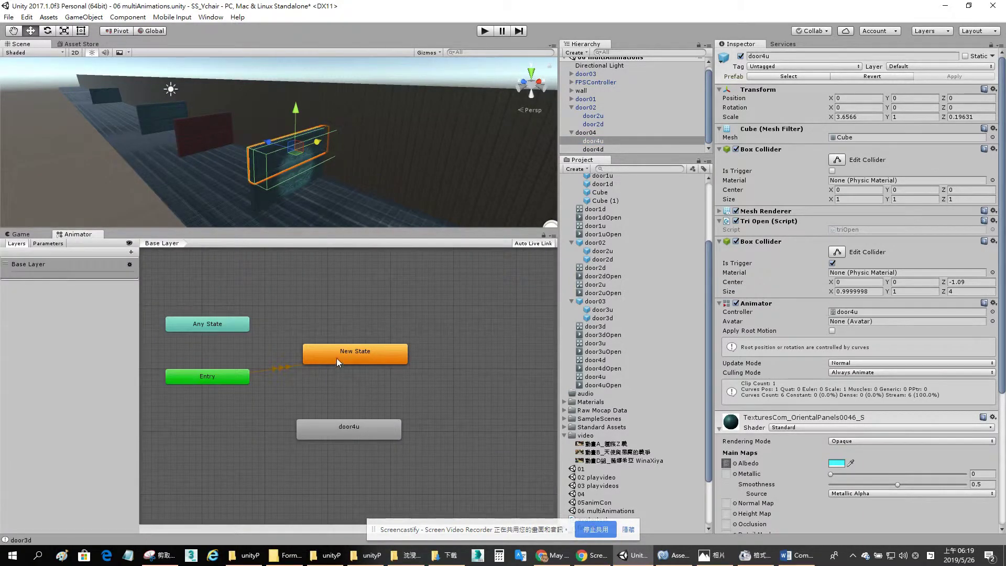
pyautogui.click(352, 425)
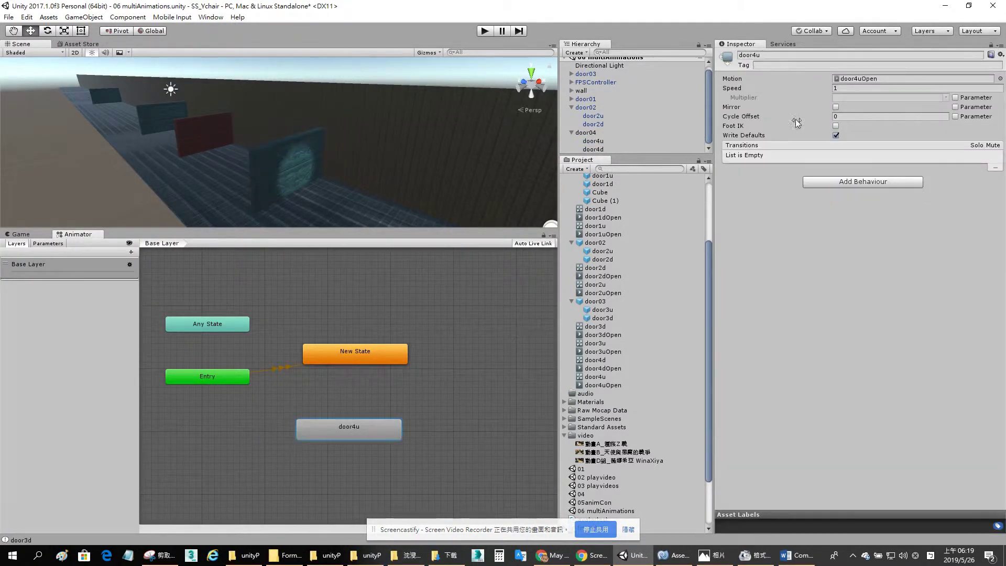
pyautogui.click(854, 78)
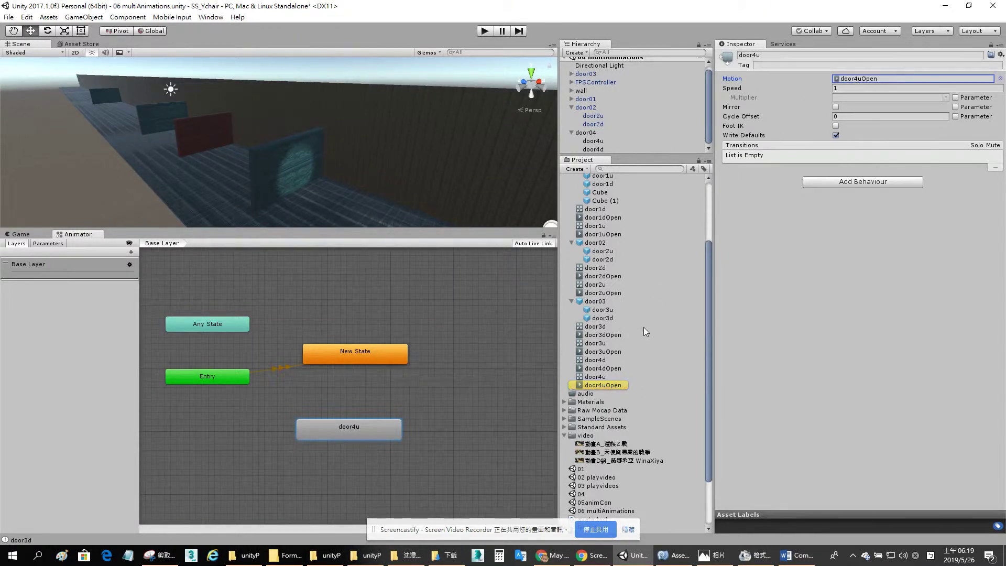
pyautogui.click(603, 385)
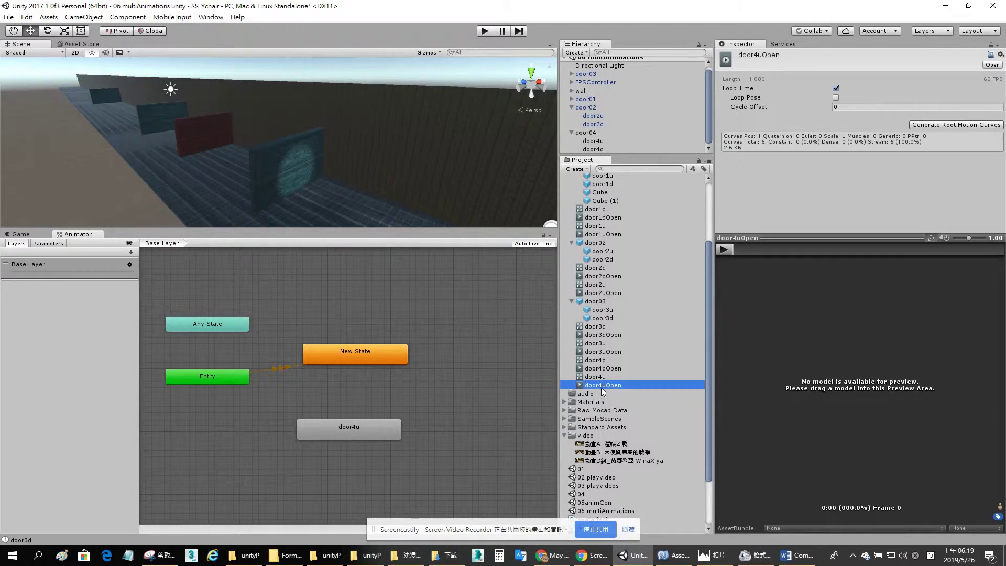
pyautogui.click(836, 89)
# Turn off Loop Time for the door4dOpen animation clip.
pyautogui.click(617, 369)
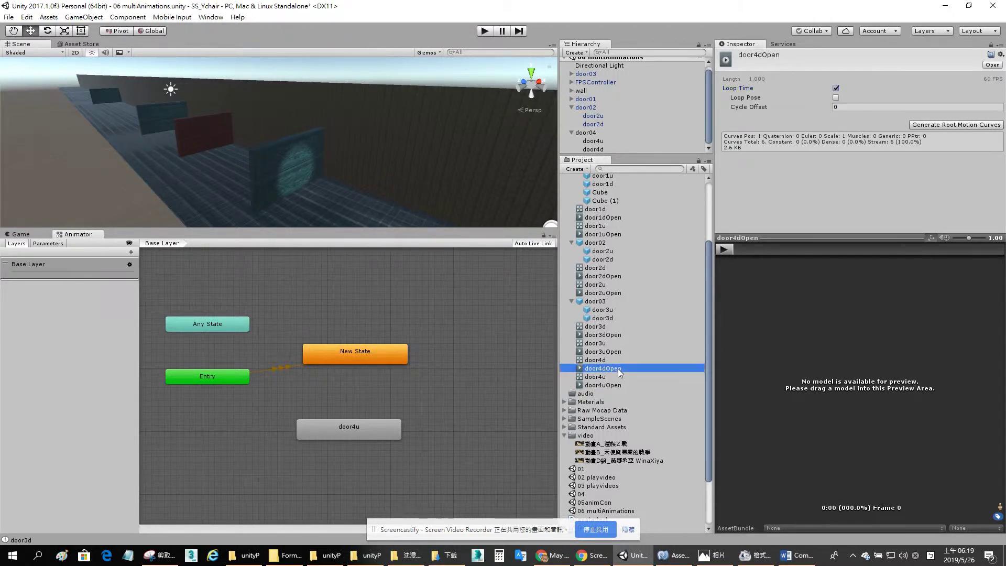
pyautogui.click(838, 88)
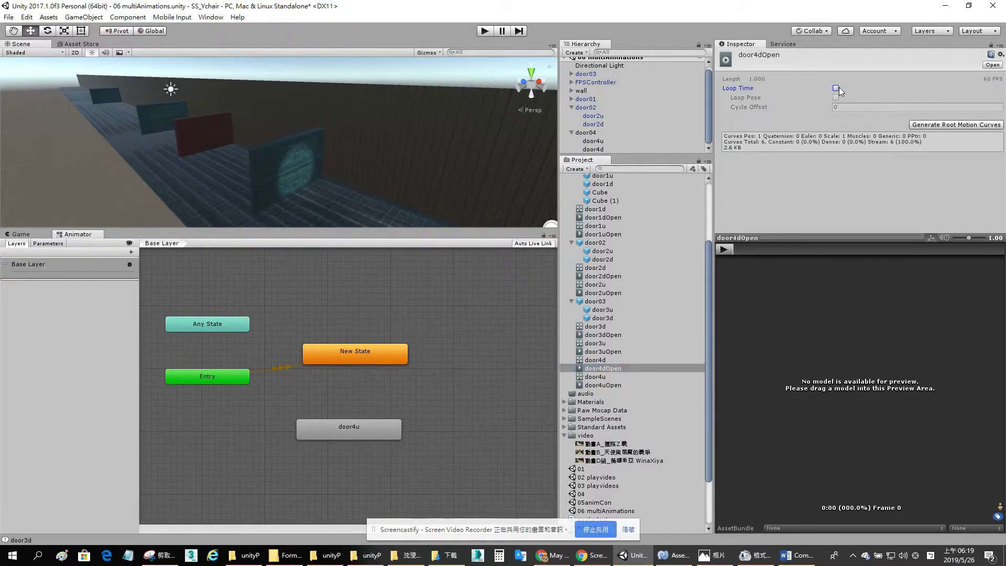
pyautogui.click(479, 319)
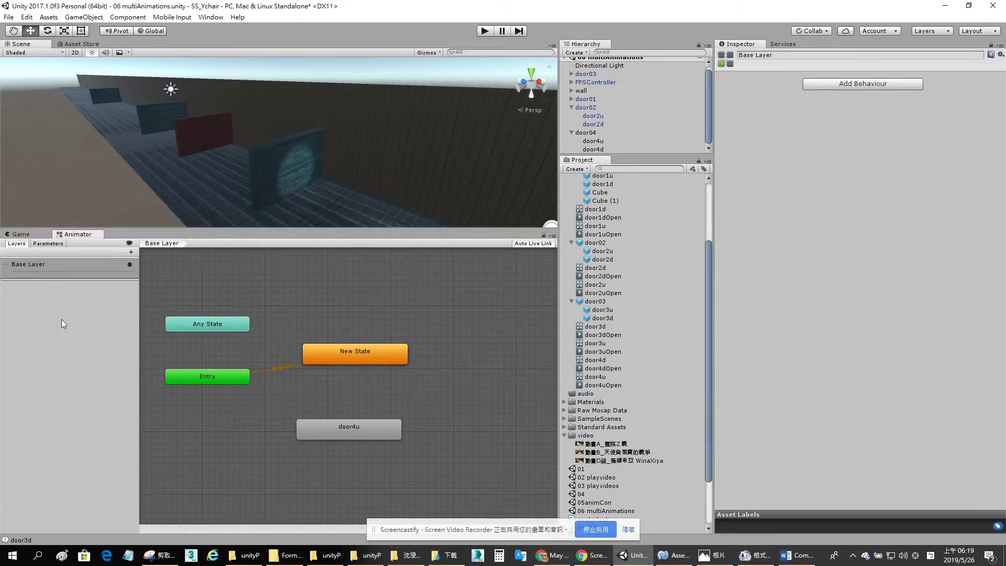
# Check the trigger Box Collider, Tri Open script and Animator components on door4u and door4d.
pyautogui.click(593, 141)
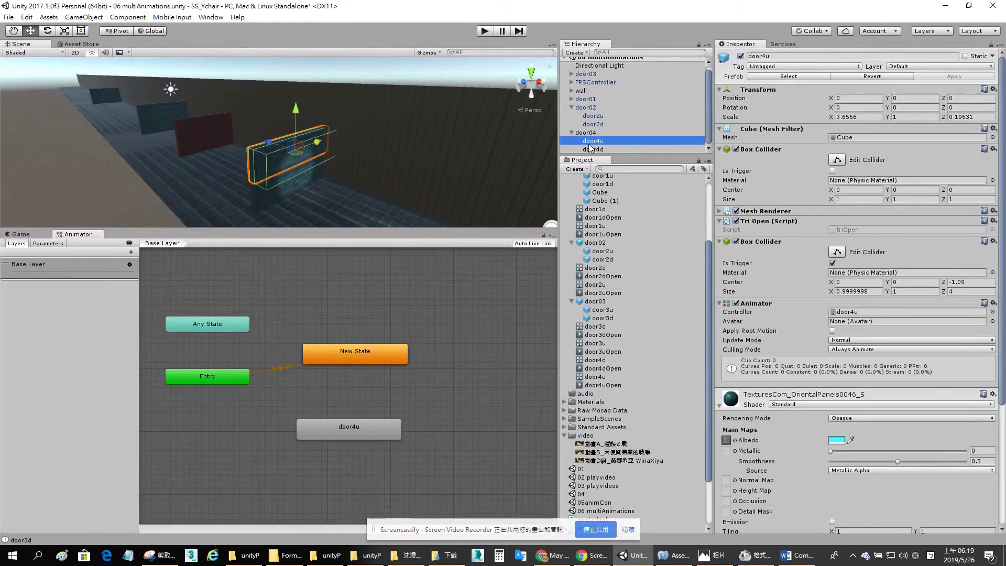
pyautogui.click(720, 303)
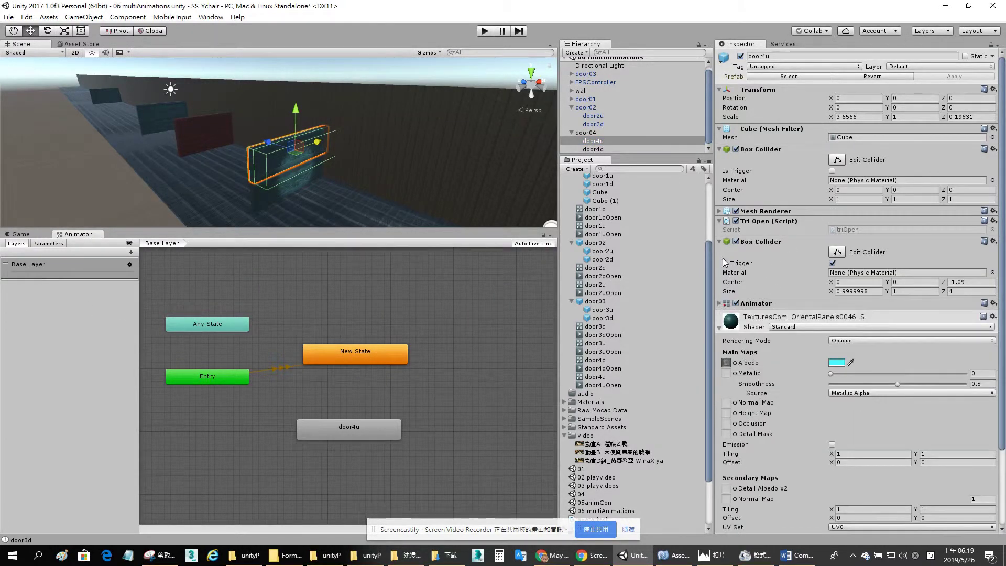
pyautogui.click(719, 241)
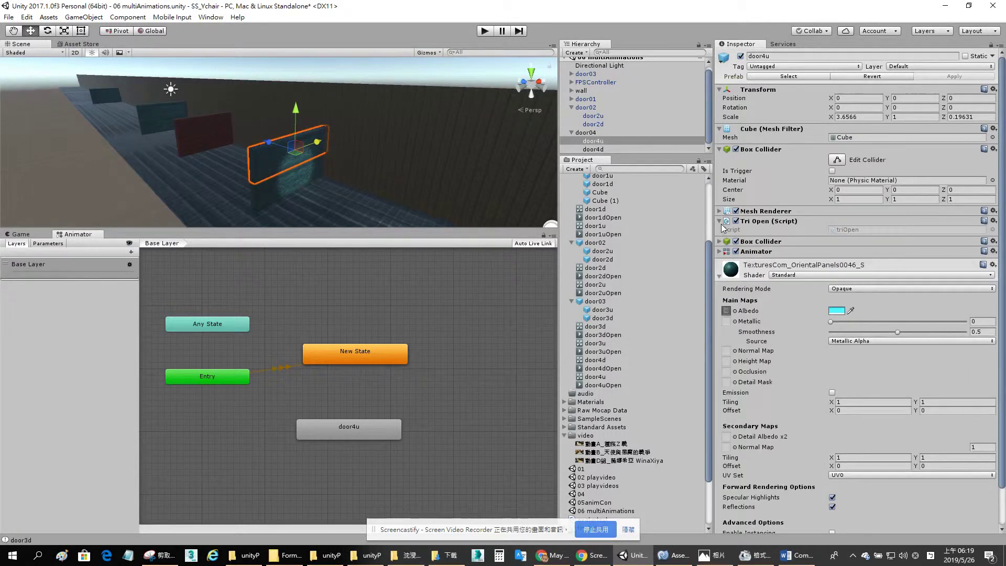
pyautogui.click(720, 221)
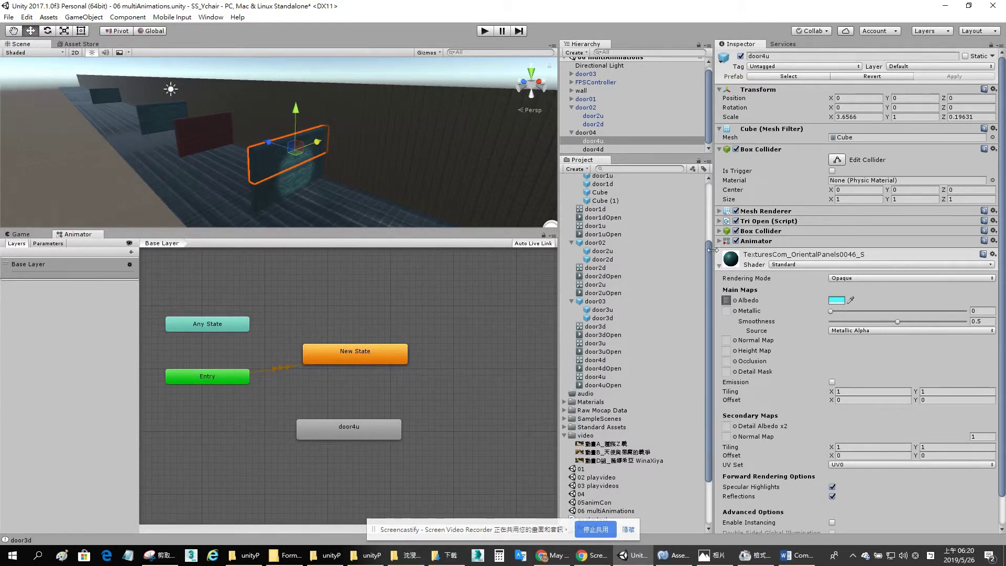
pyautogui.click(753, 231)
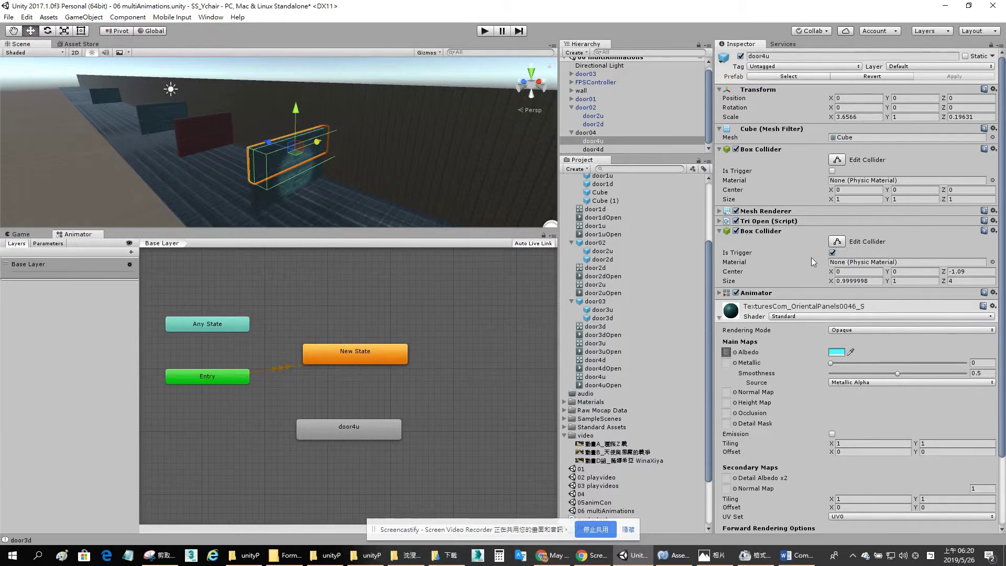
pyautogui.click(837, 242)
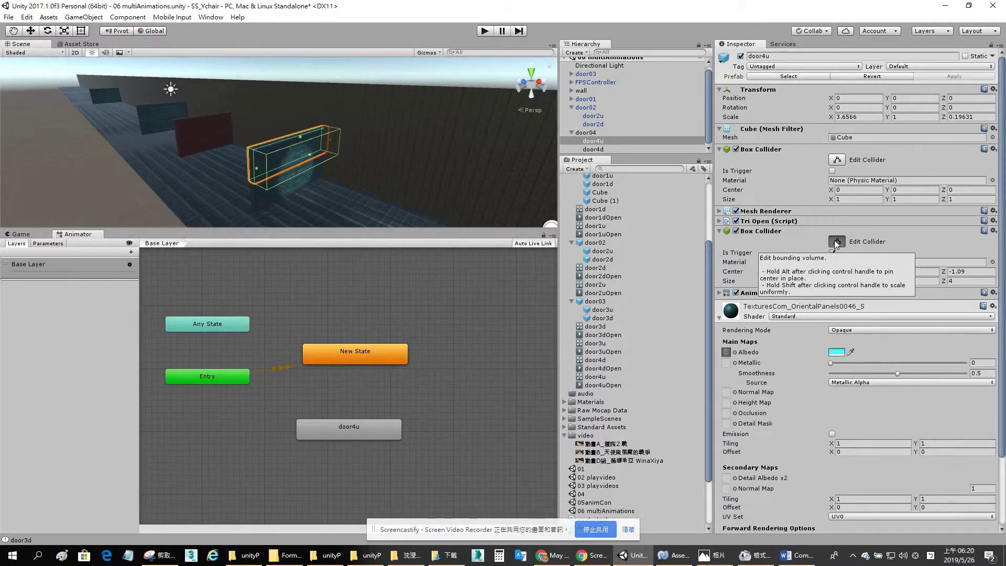
pyautogui.click(608, 150)
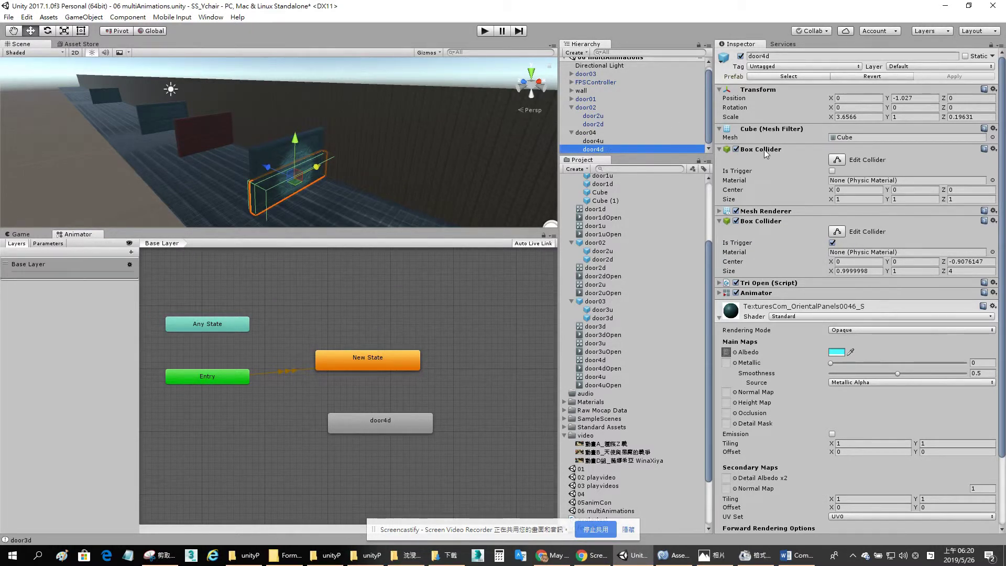
pyautogui.click(833, 243)
pyautogui.click(765, 286)
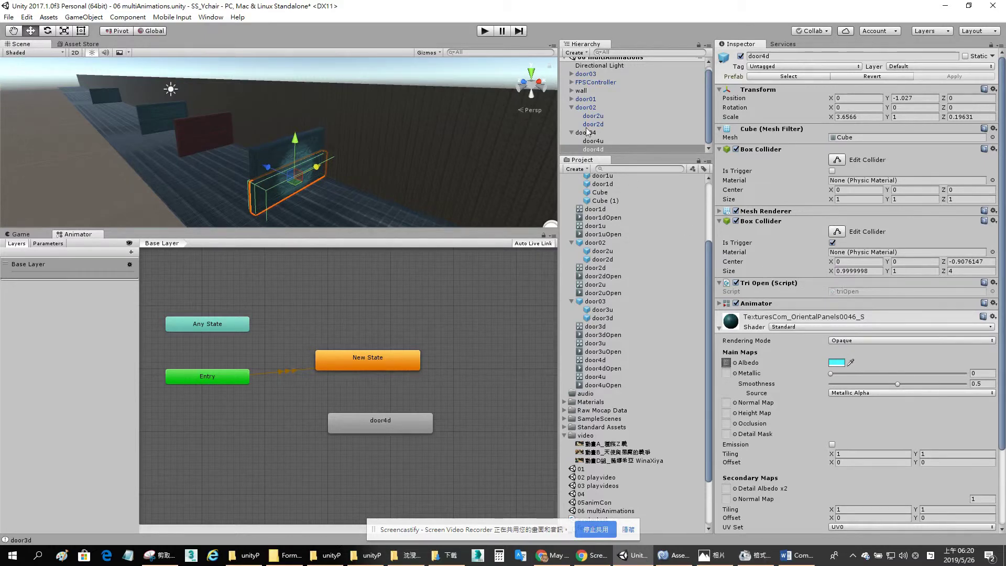
# Play-test the scene by walking forward through door04 and the remaining corridor doors, and stop play mode at the far end.
pyautogui.click(484, 32)
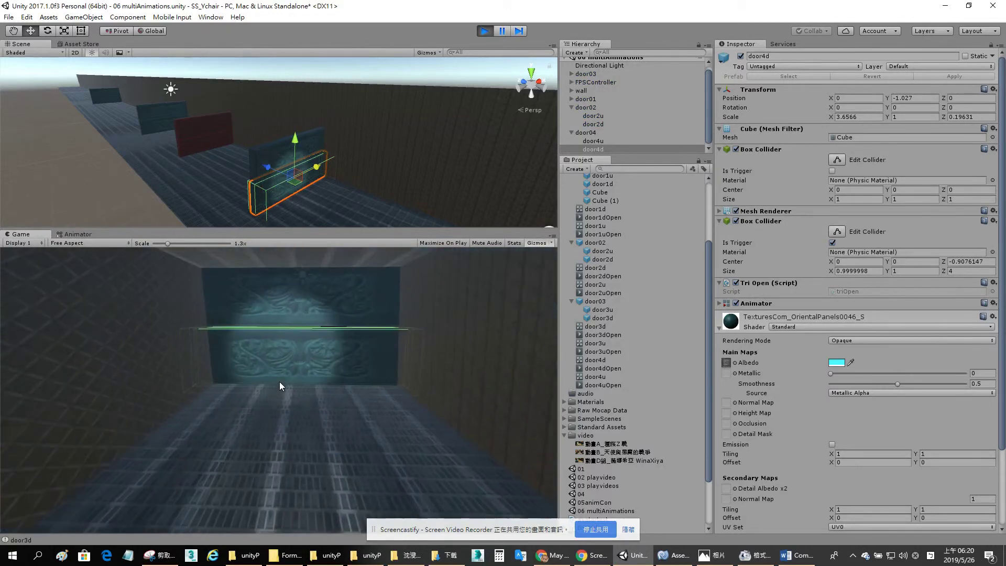
pyautogui.press('w')
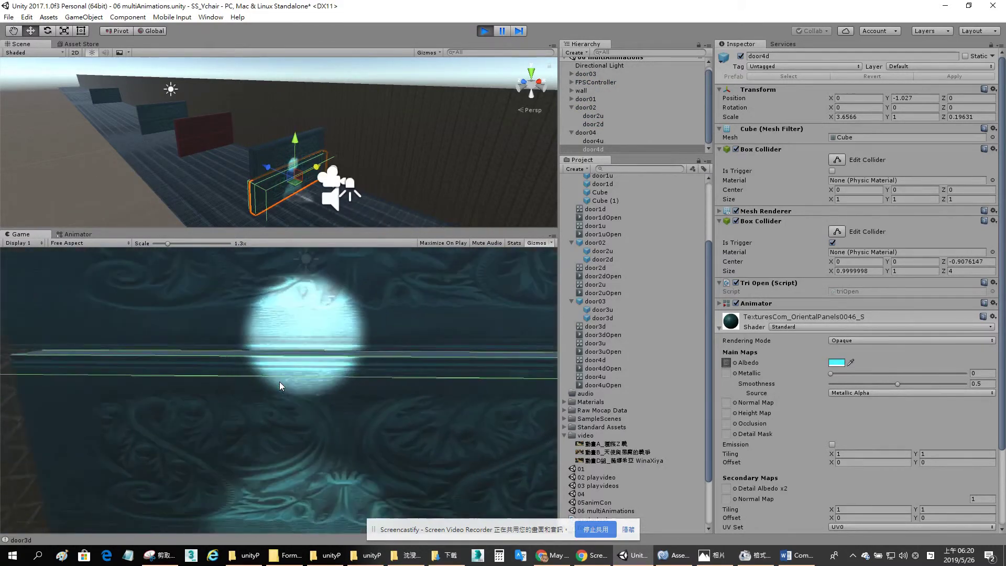
pyautogui.press('w')
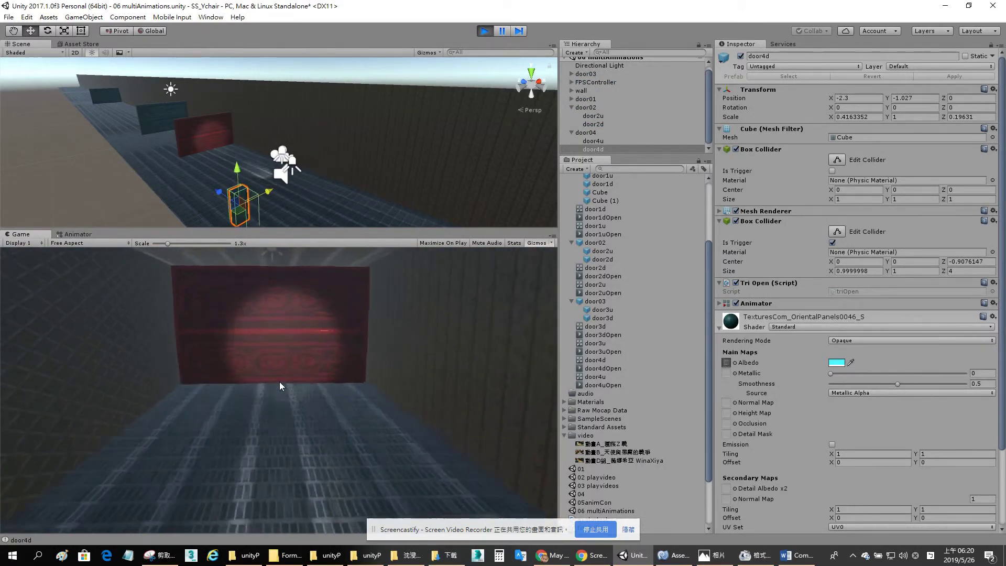
pyautogui.press('w')
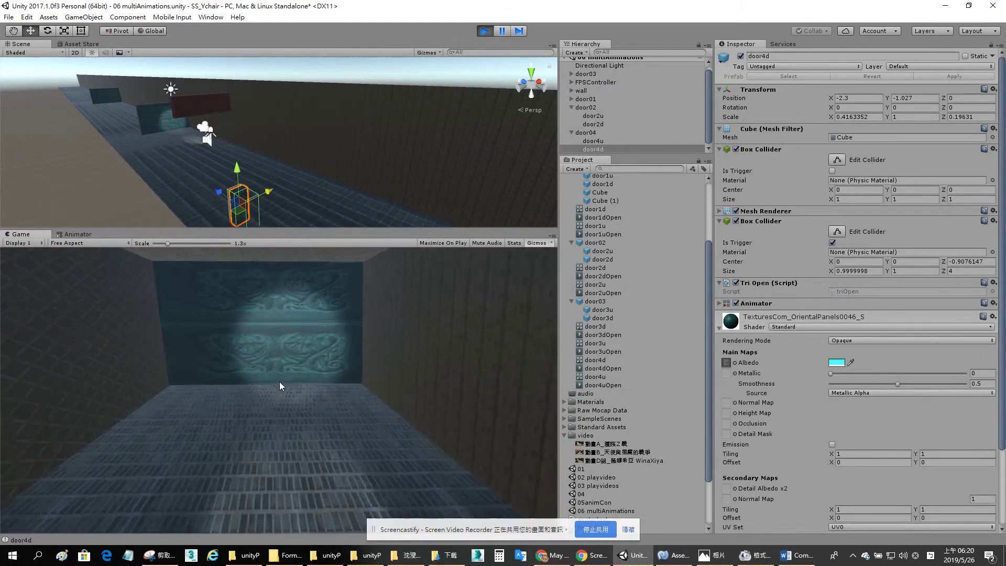
pyautogui.press('w')
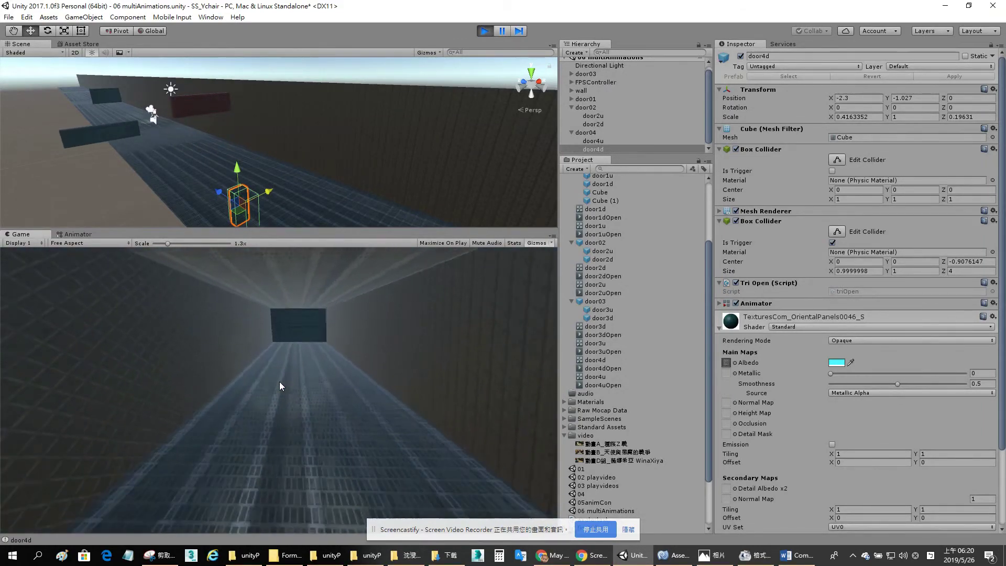
pyautogui.press('w')
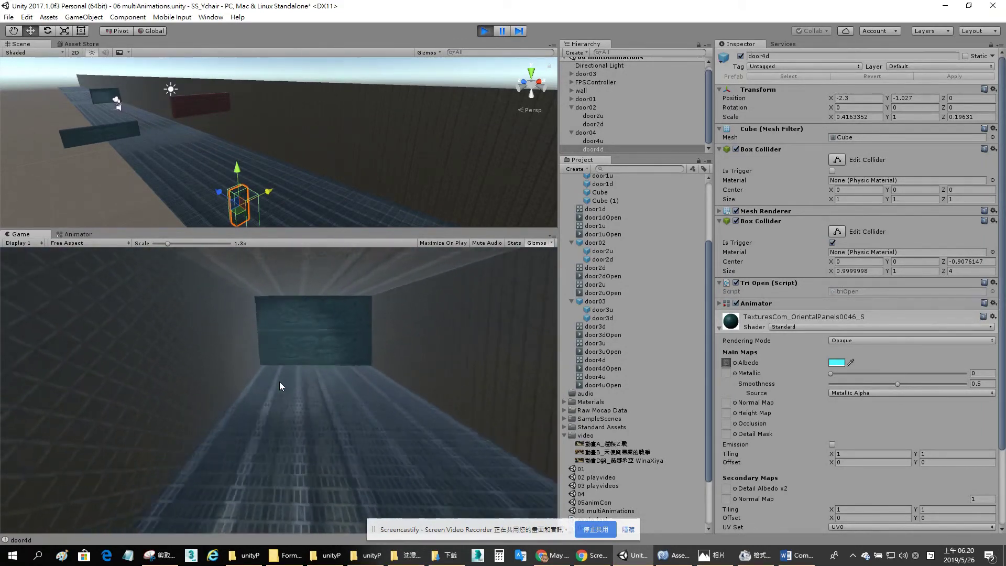
pyautogui.press('w')
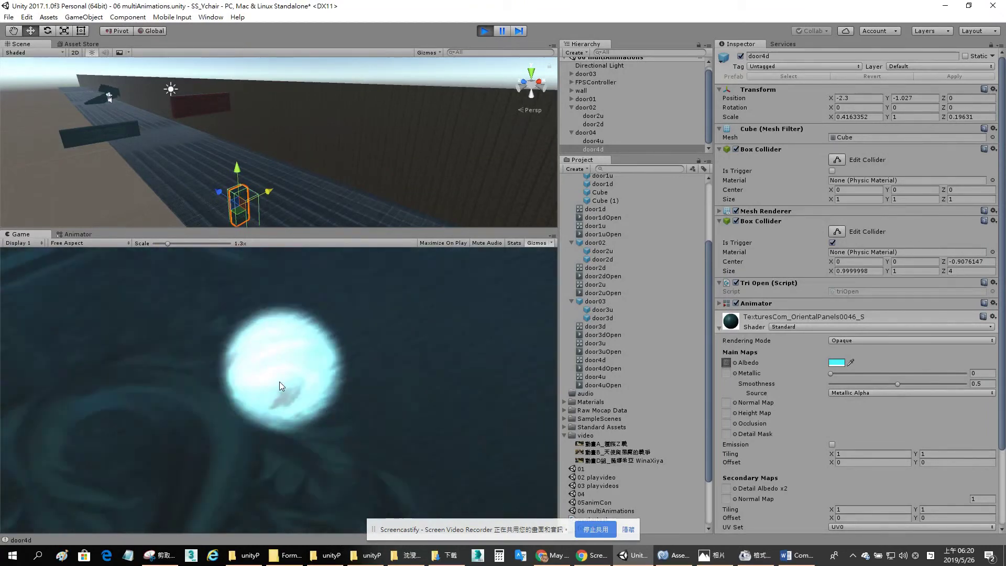
pyautogui.press('w')
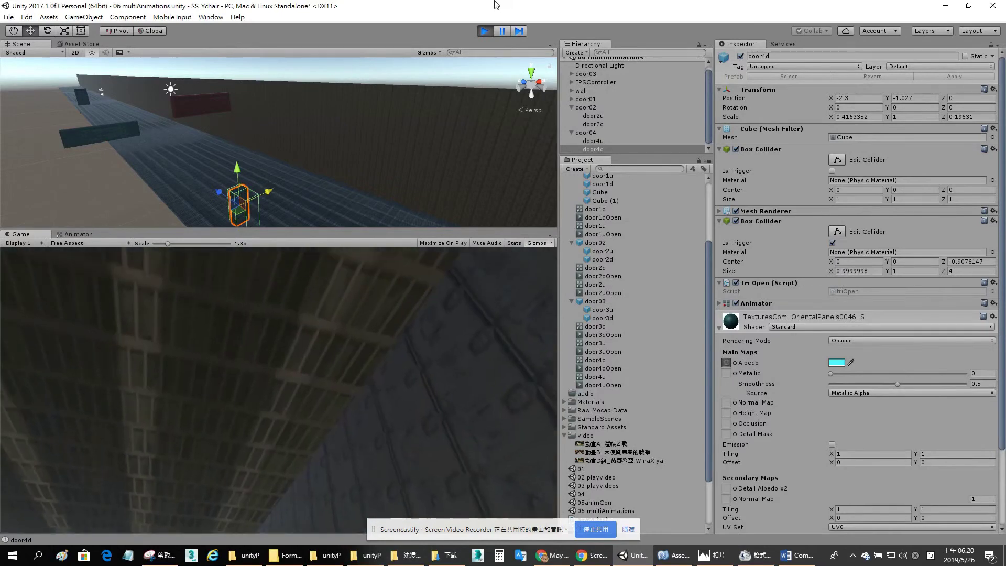
pyautogui.click(484, 31)
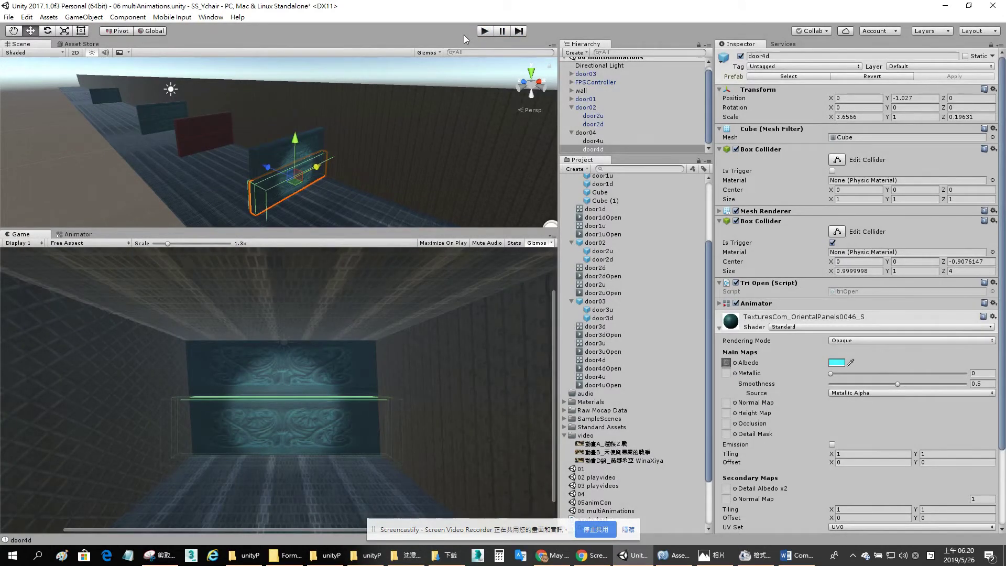